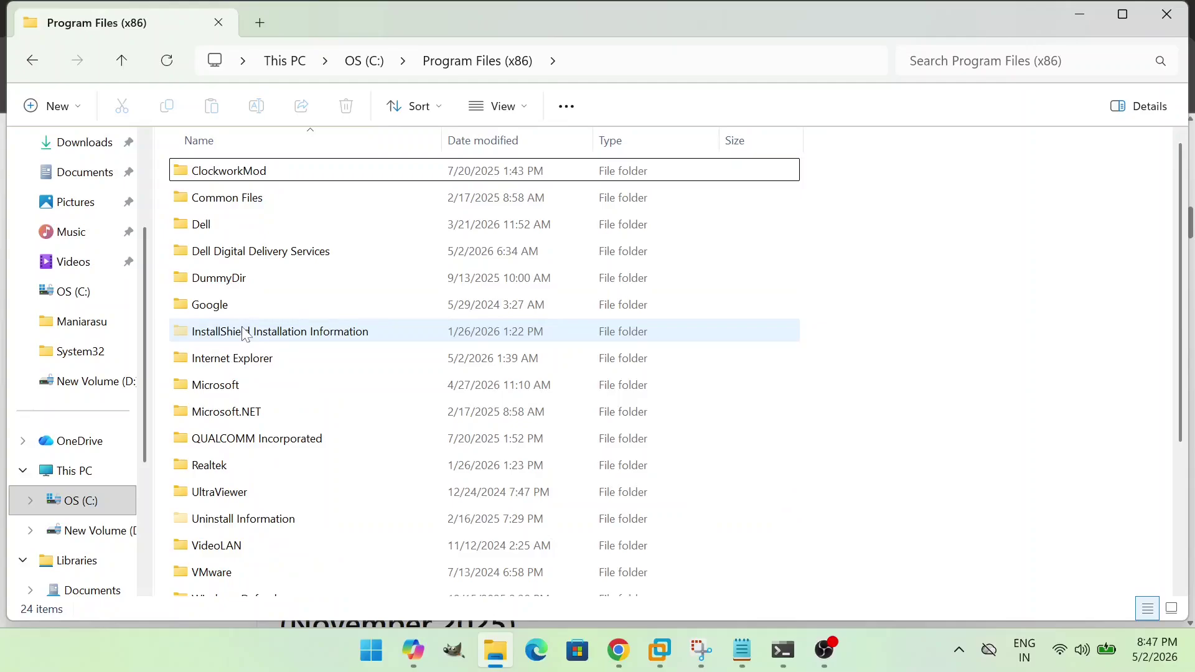
# Find the Windows Kits folder inside Program Files (x86) and open it.
pyautogui.press('w')
pyautogui.press('Down')
pyautogui.press('Down')
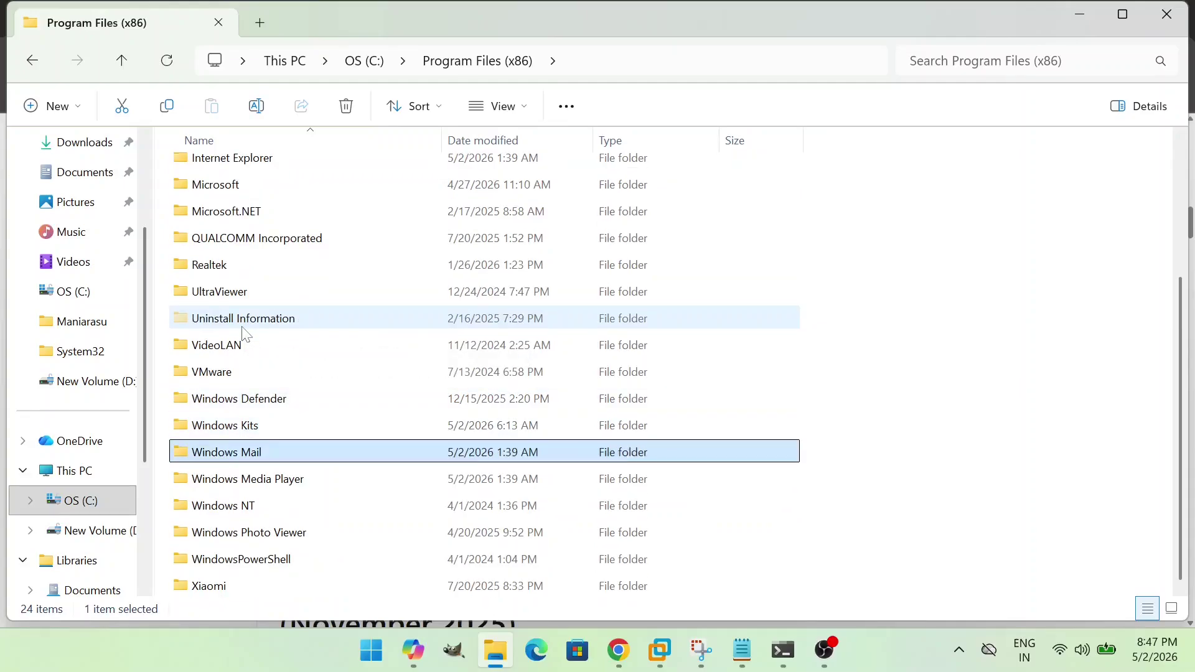
pyautogui.press('Down')
pyautogui.press('Up')
pyautogui.press('Up')
pyautogui.press('Return')
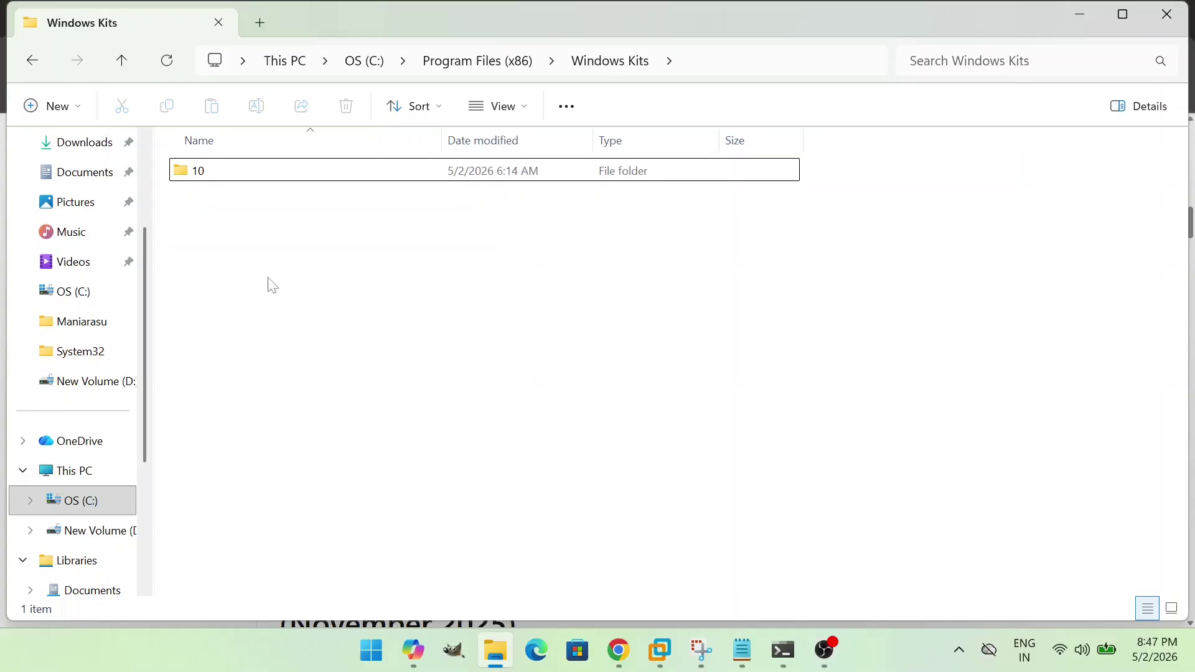
# Go into folder 10, Assessment and Deployment Kit, and open the Windows Preinstallation Environment folder.
pyautogui.doubleClick(245, 170)
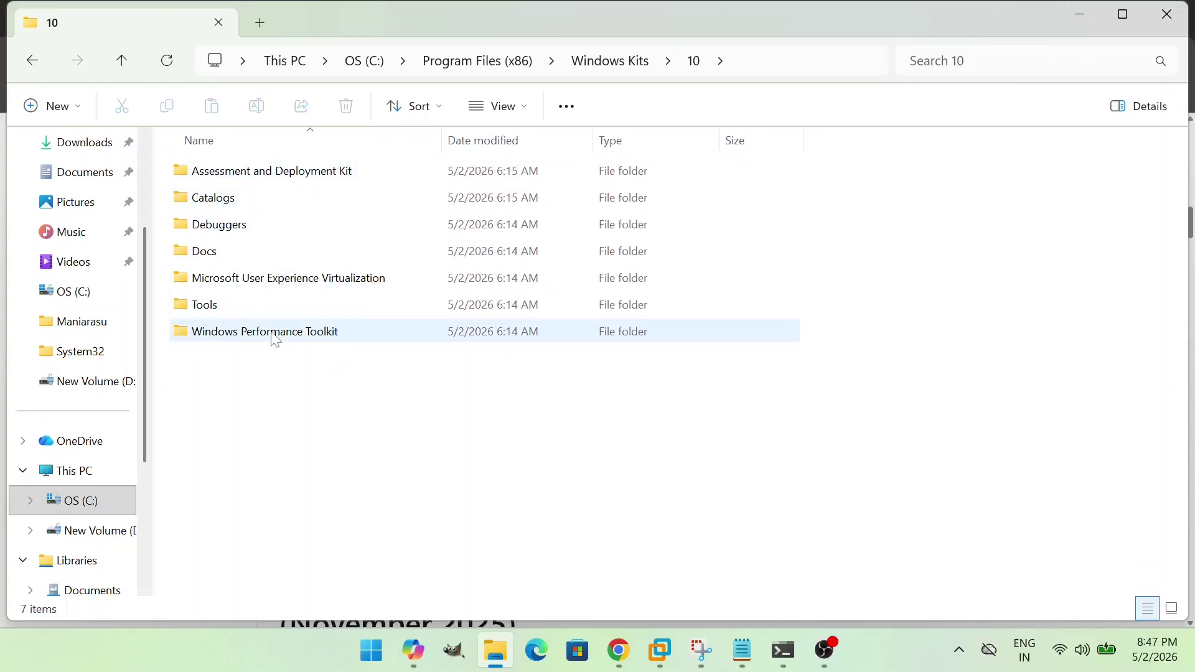
pyautogui.doubleClick(272, 178)
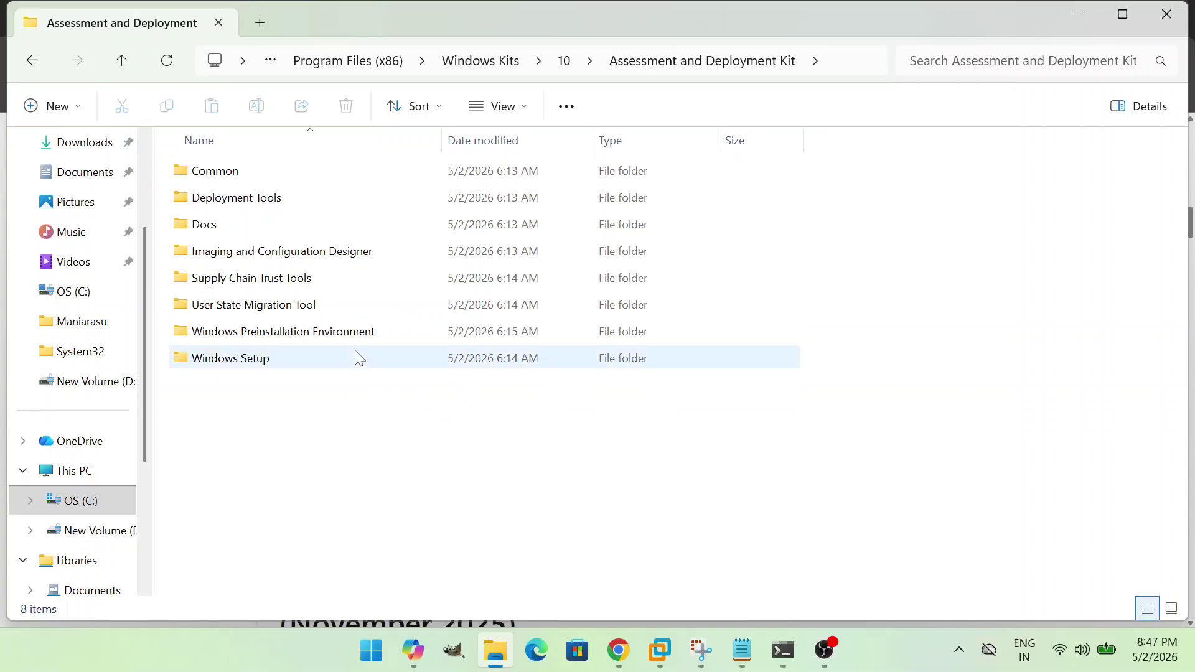
pyautogui.doubleClick(341, 336)
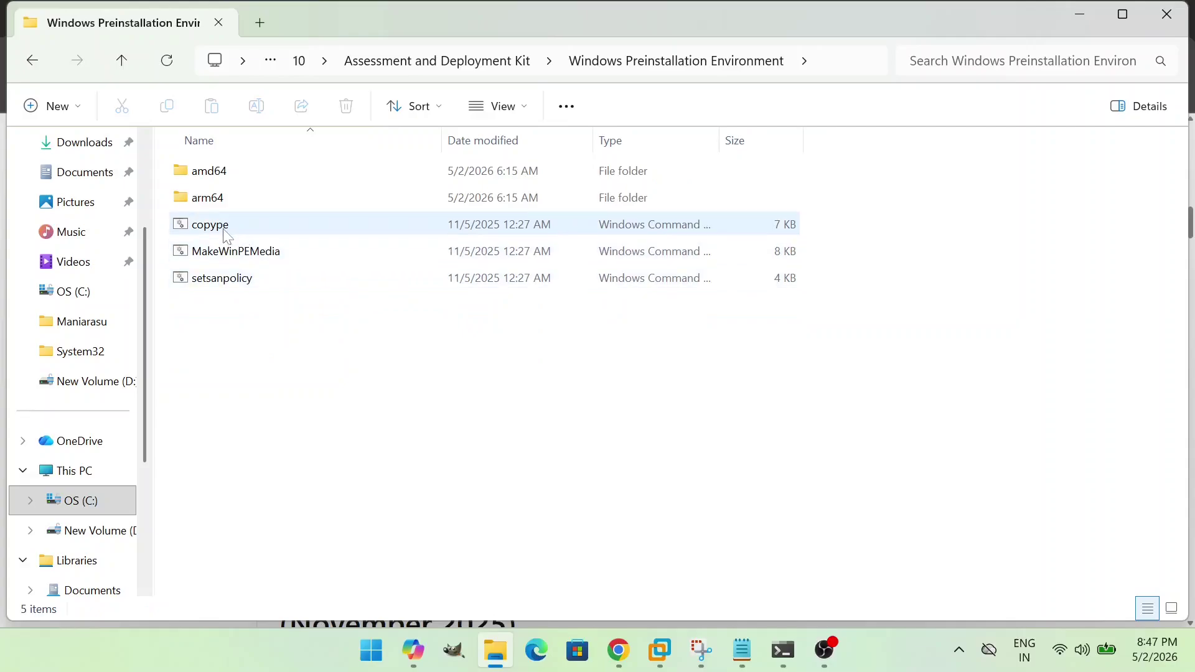
pyautogui.click(242, 249)
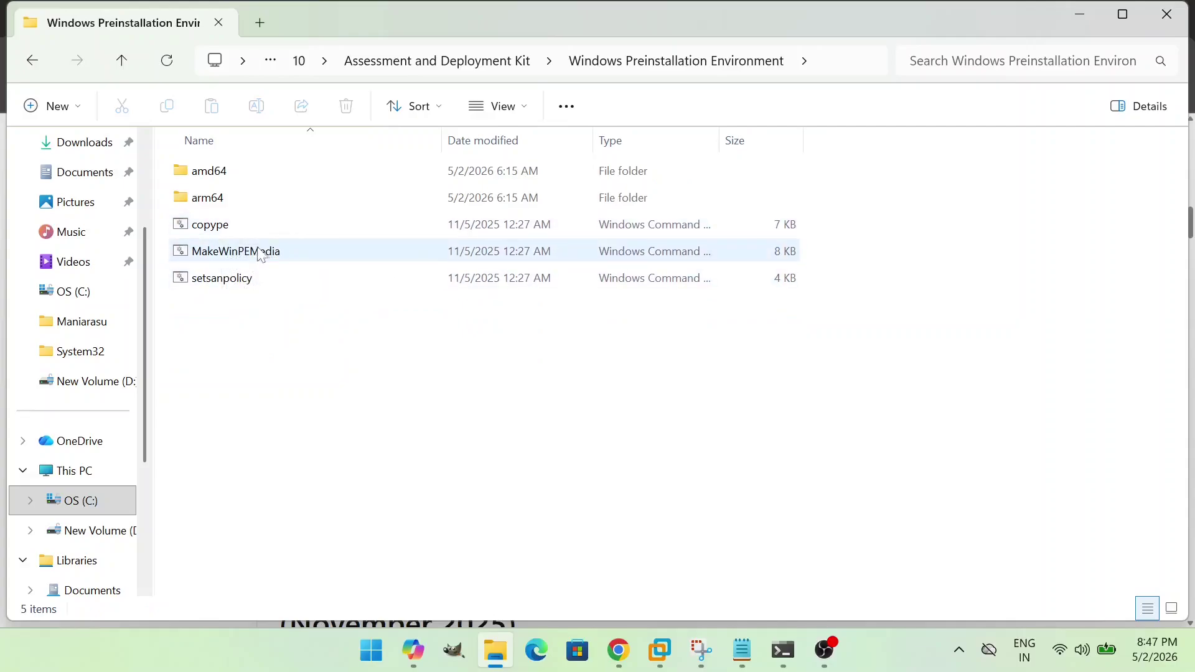
# Look inside the amd64 folder's en-us and Media subfolders, returning to amd64 after each.
pyautogui.doubleClick(241, 178)
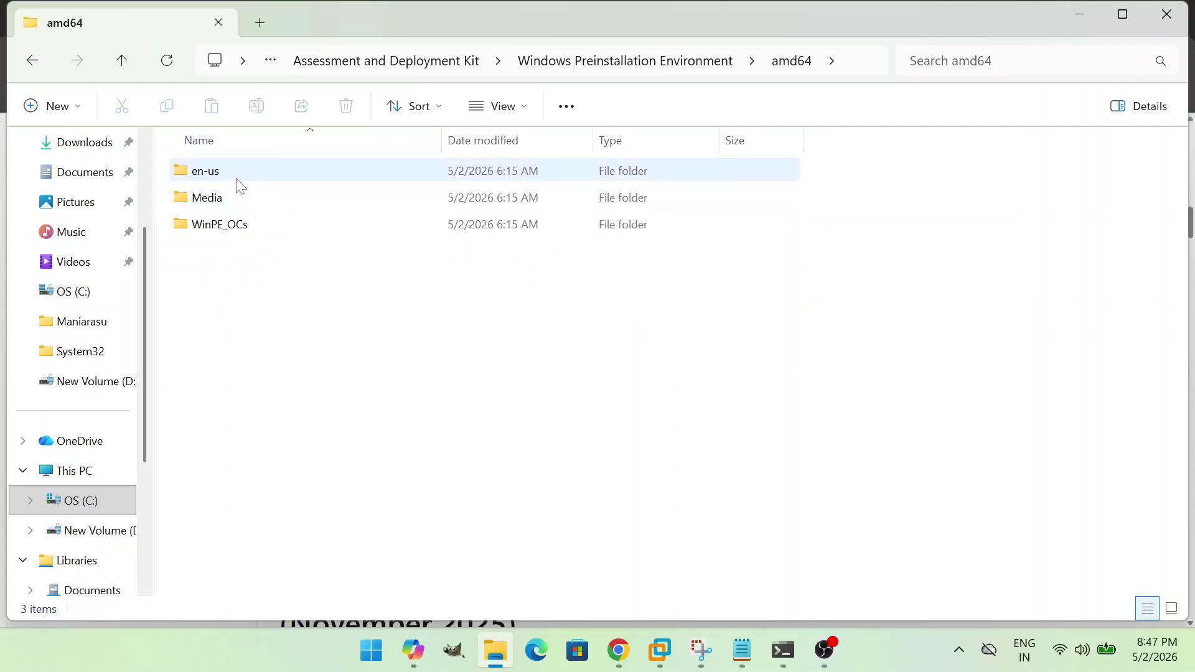
pyautogui.doubleClick(238, 178)
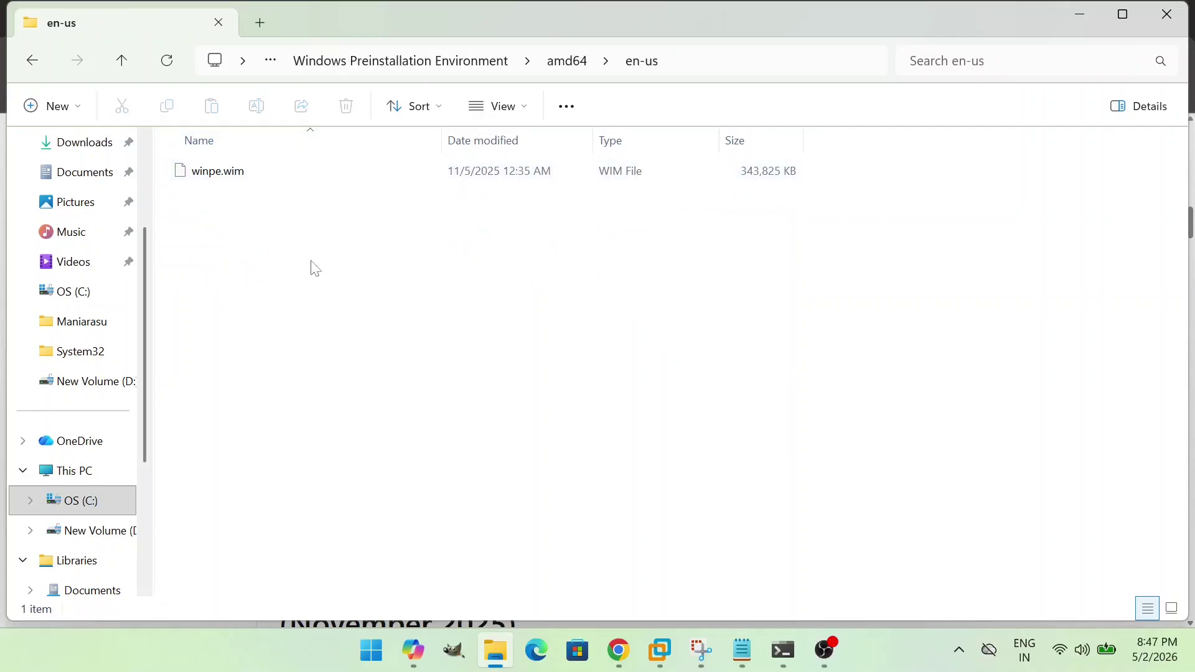
pyautogui.hotkey('alt', 'Left')
pyautogui.press('Down')
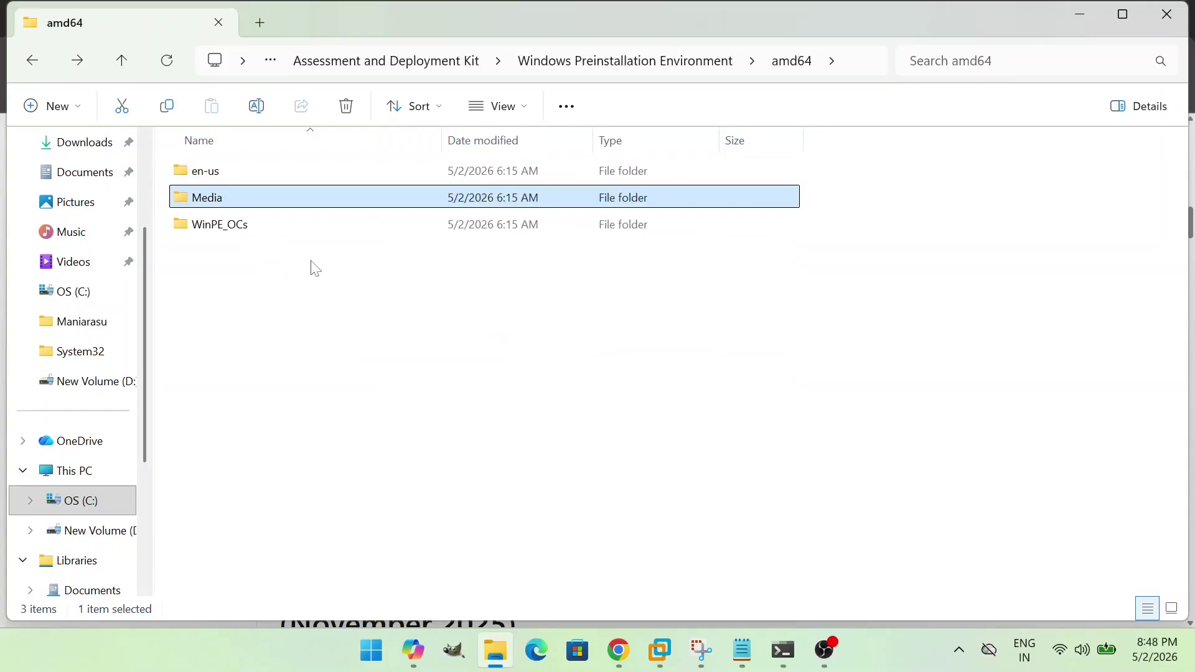
pyautogui.press('Return')
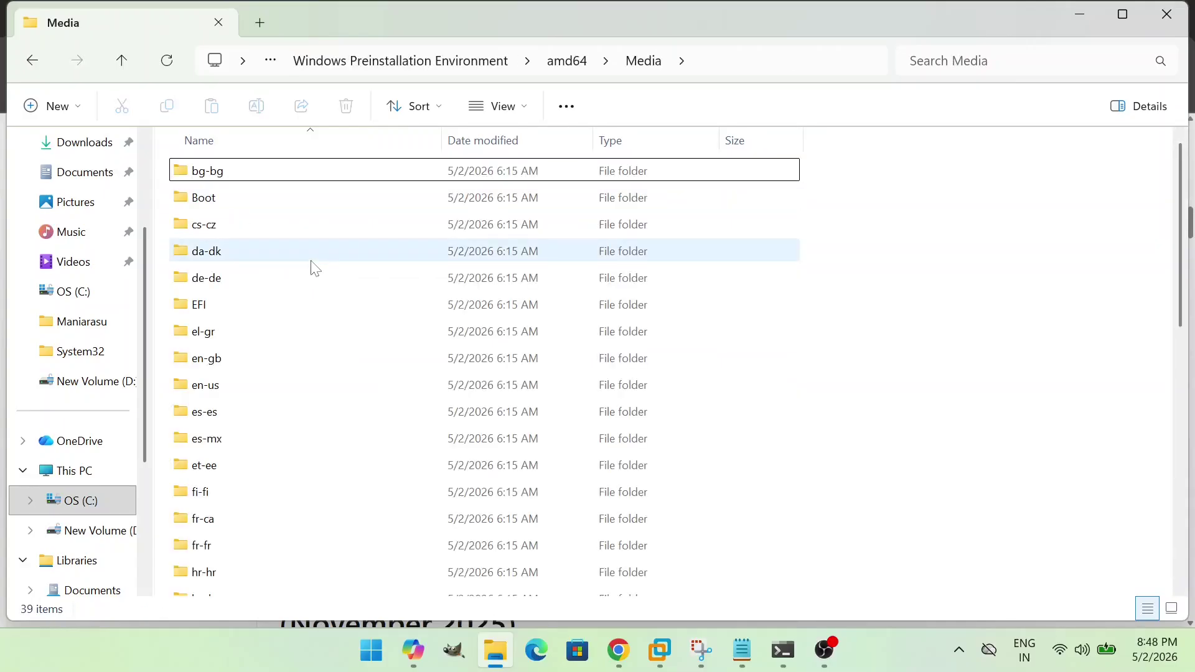
pyautogui.write('sl')
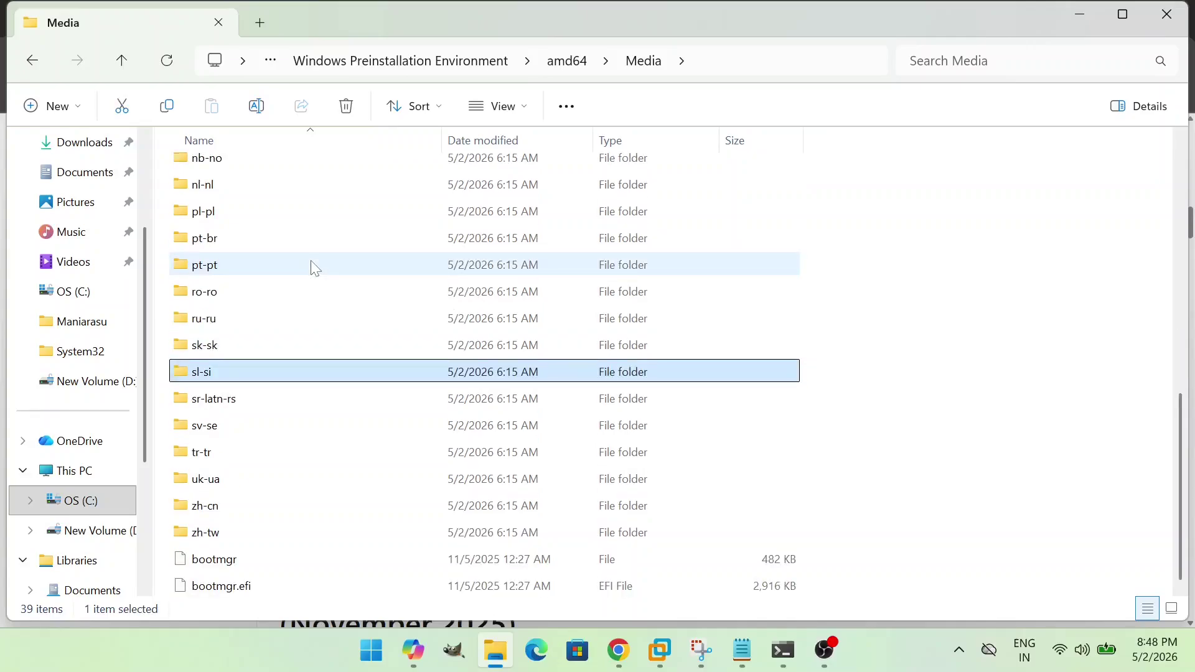
pyautogui.press('BackSpace')
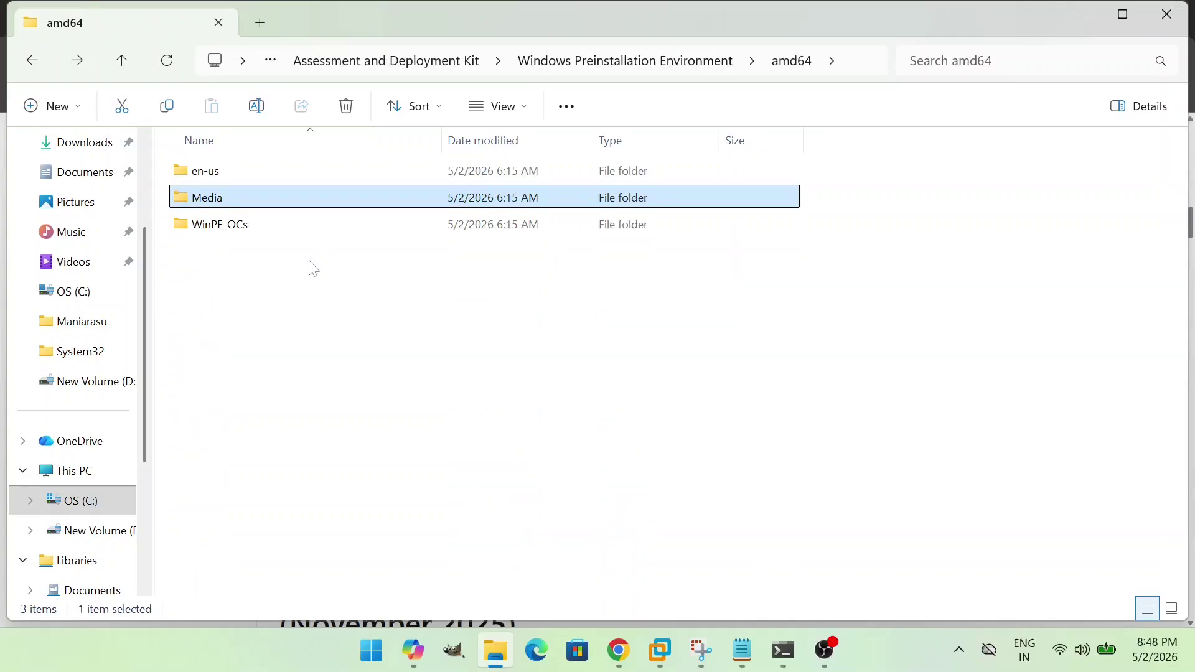
# Look through the WinPE_OCs folder in amd64 and return to Windows Preinstallation Environment.
pyautogui.doubleClick(255, 239)
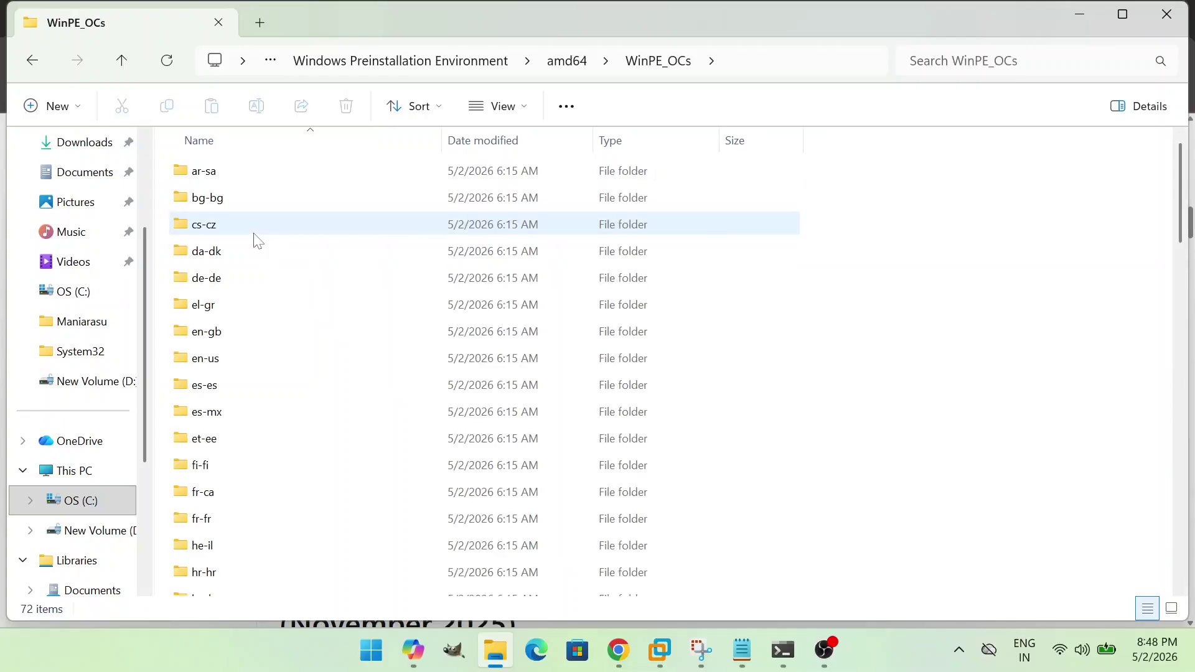
pyautogui.click(255, 238)
pyautogui.write('sk')
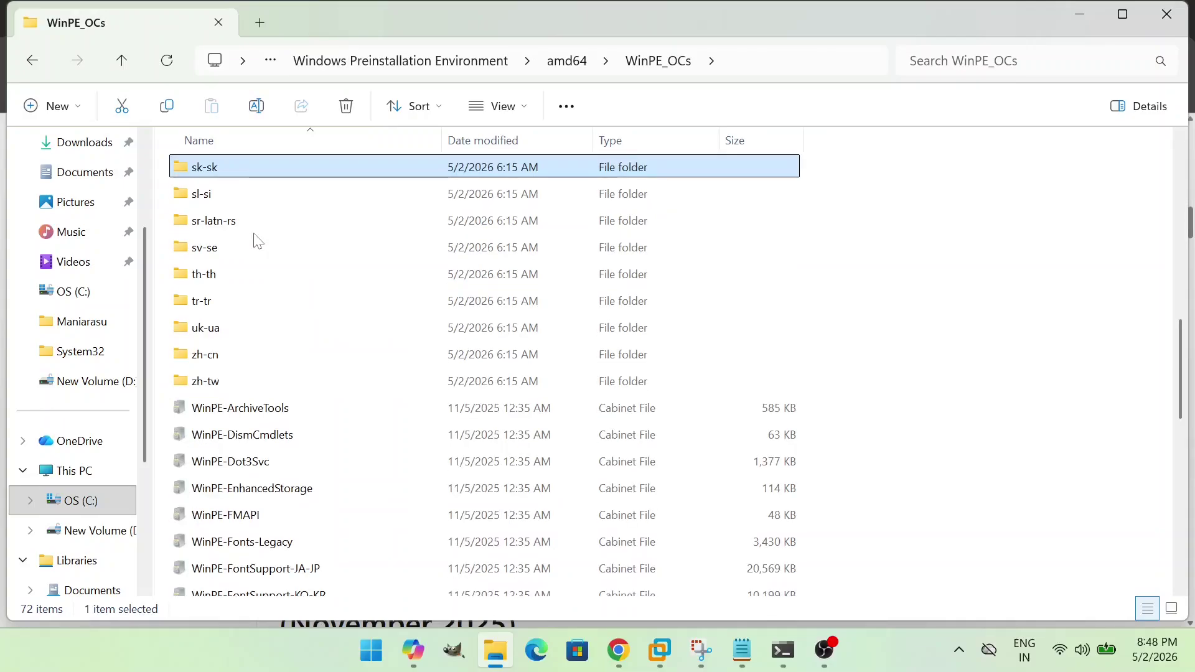
pyautogui.press('BackSpace')
pyautogui.press('BackSpace')
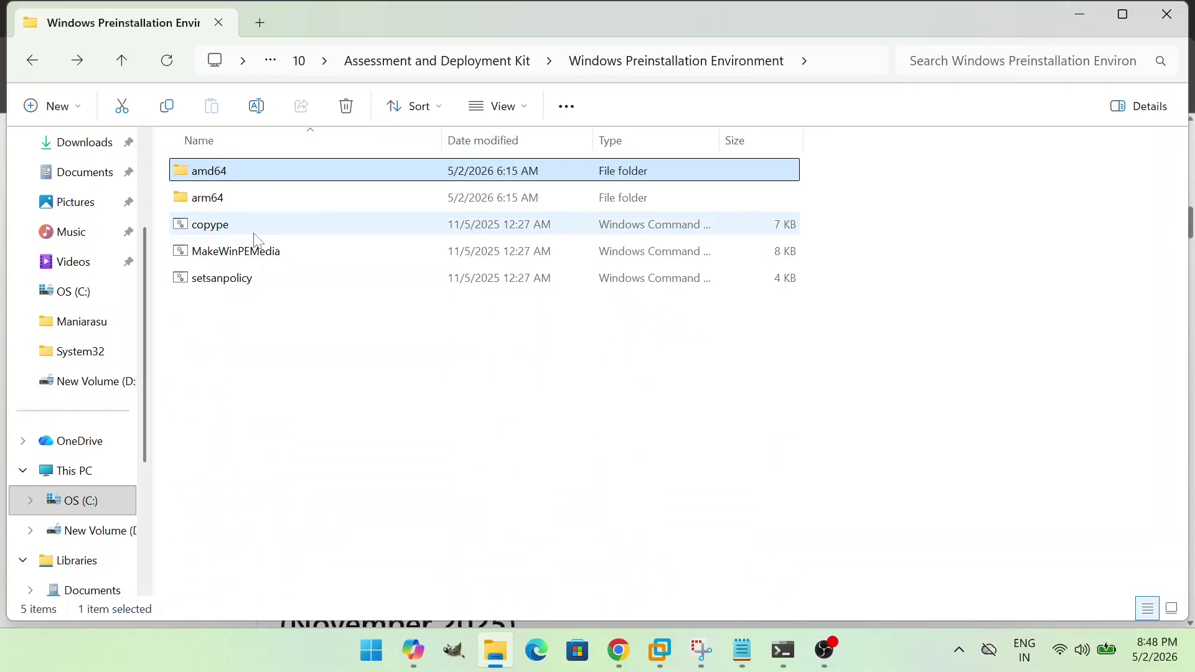
# Search the system for "ima" and launch the Deployment and Imaging Tools Environment.
pyautogui.click(392, 652)
pyautogui.write('win')
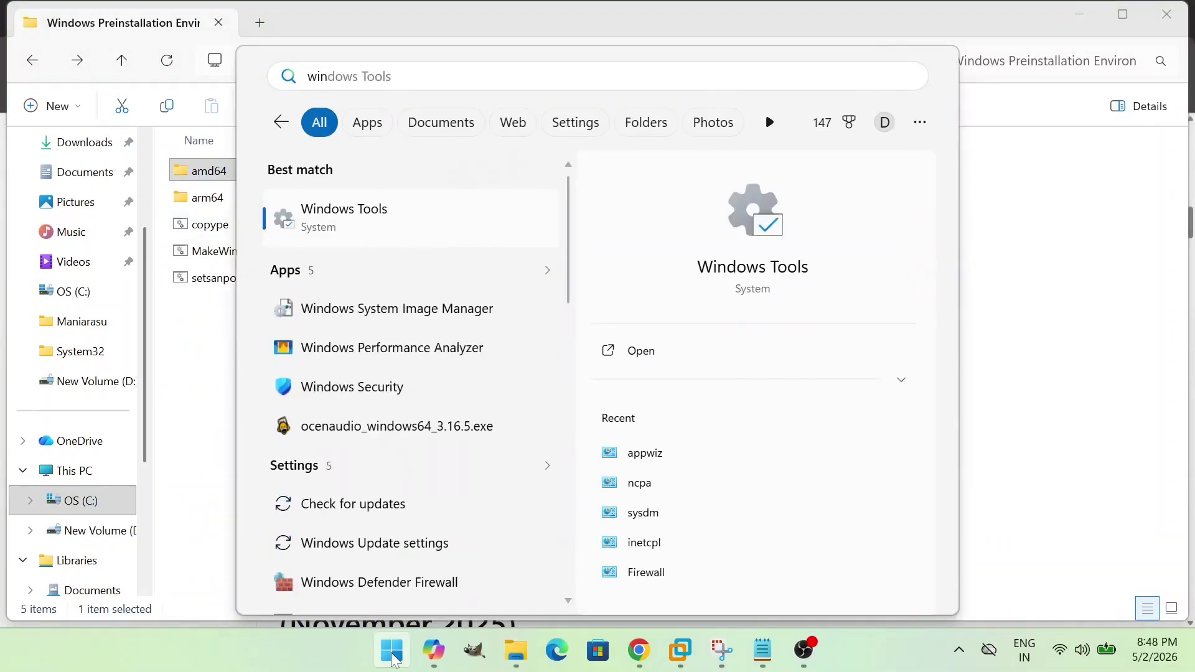
pyautogui.press('BackSpace')
pyautogui.press('BackSpace')
pyautogui.press('BackSpace')
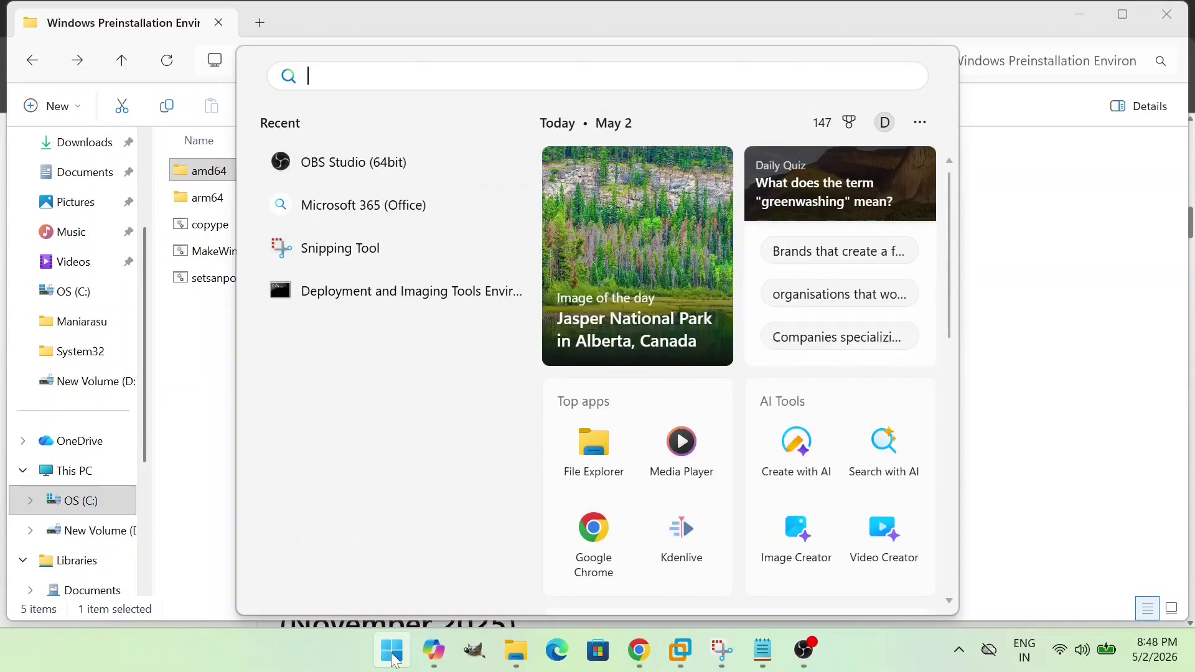
pyautogui.write('ima')
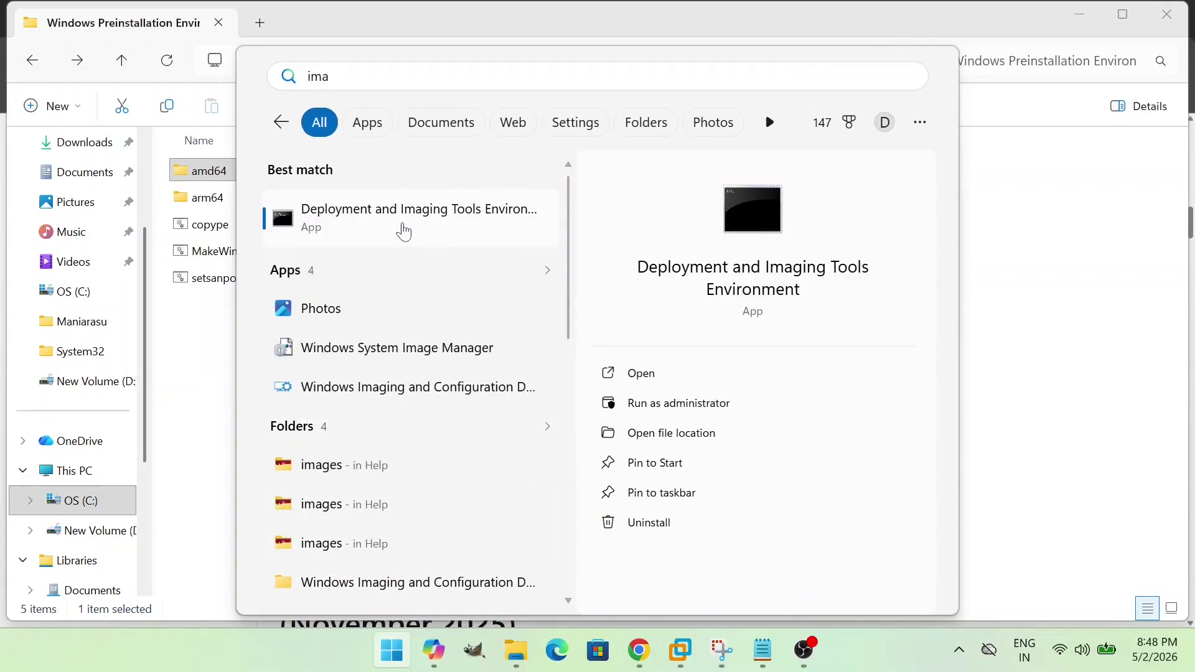
pyautogui.click(403, 231)
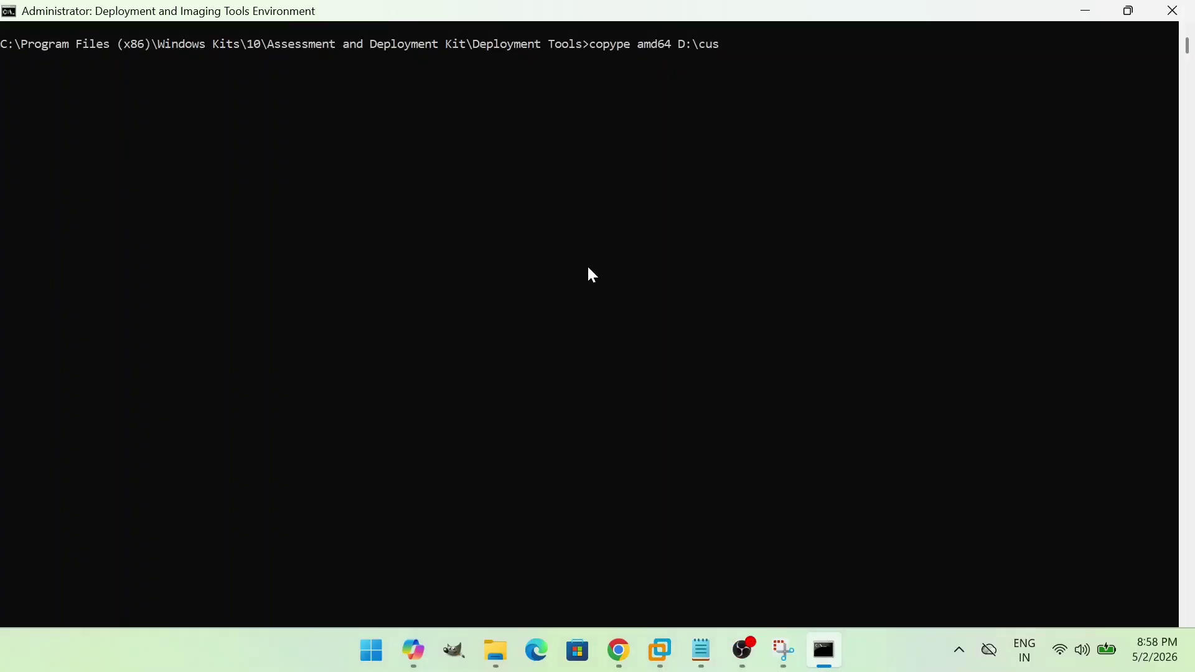
# Run copype amd64 D:\customWinPE to create the Windows PE working directory.
pyautogui.write('omWinPE')
pyautogui.press('Return')
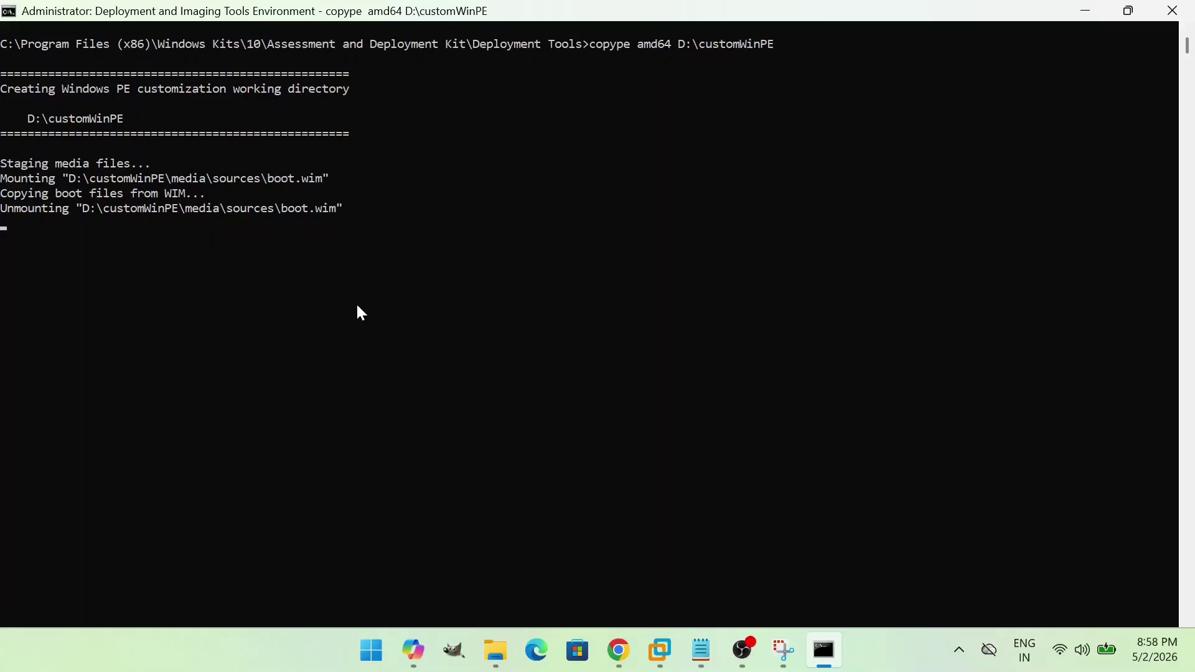
# Switch to File Explorer, open the copype script from Windows Preinstallation Environment in Notepad, and review its variable and input validation sections.
pyautogui.moveTo(497, 634)
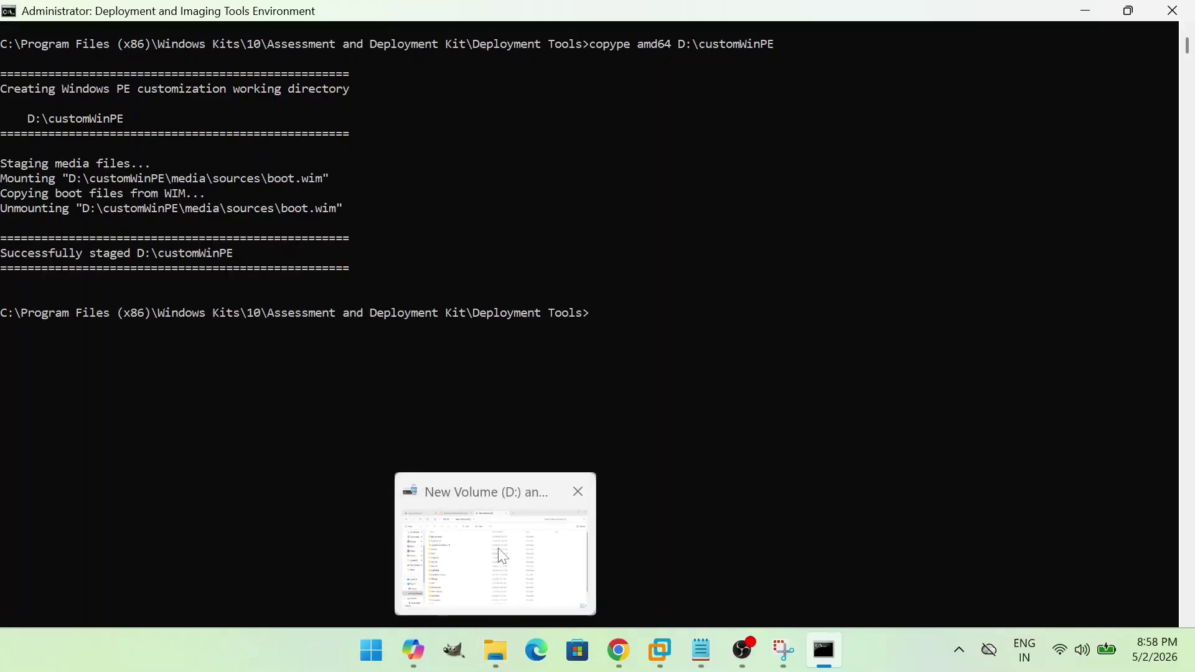
pyautogui.click(494, 517)
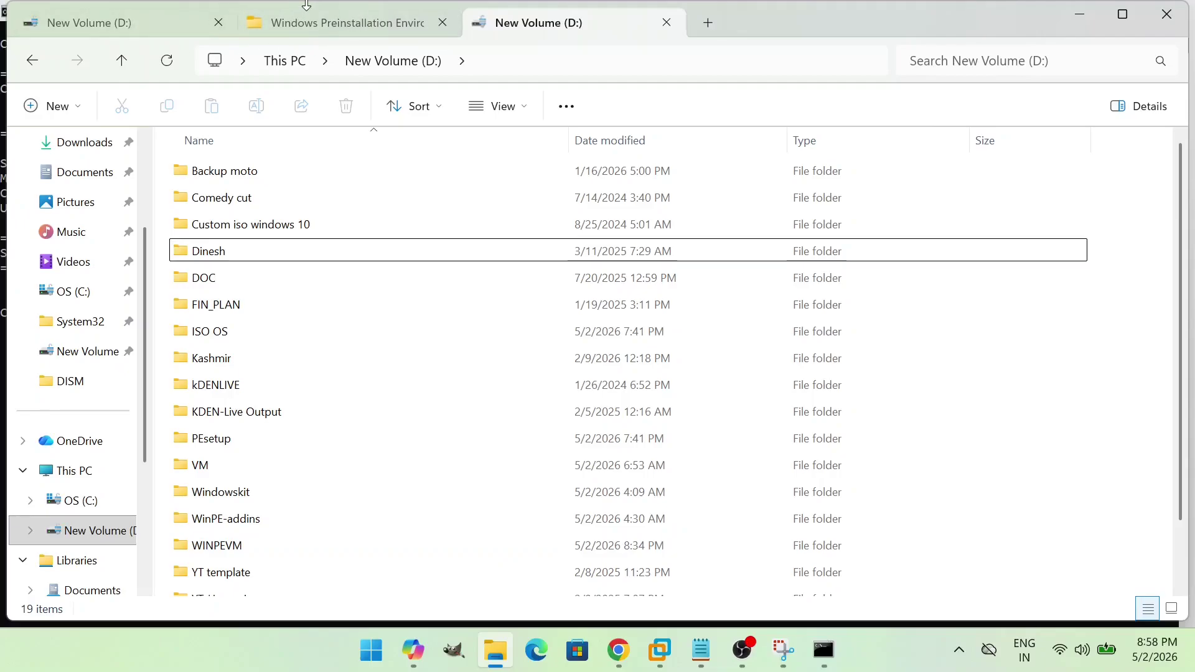
pyautogui.click(316, 20)
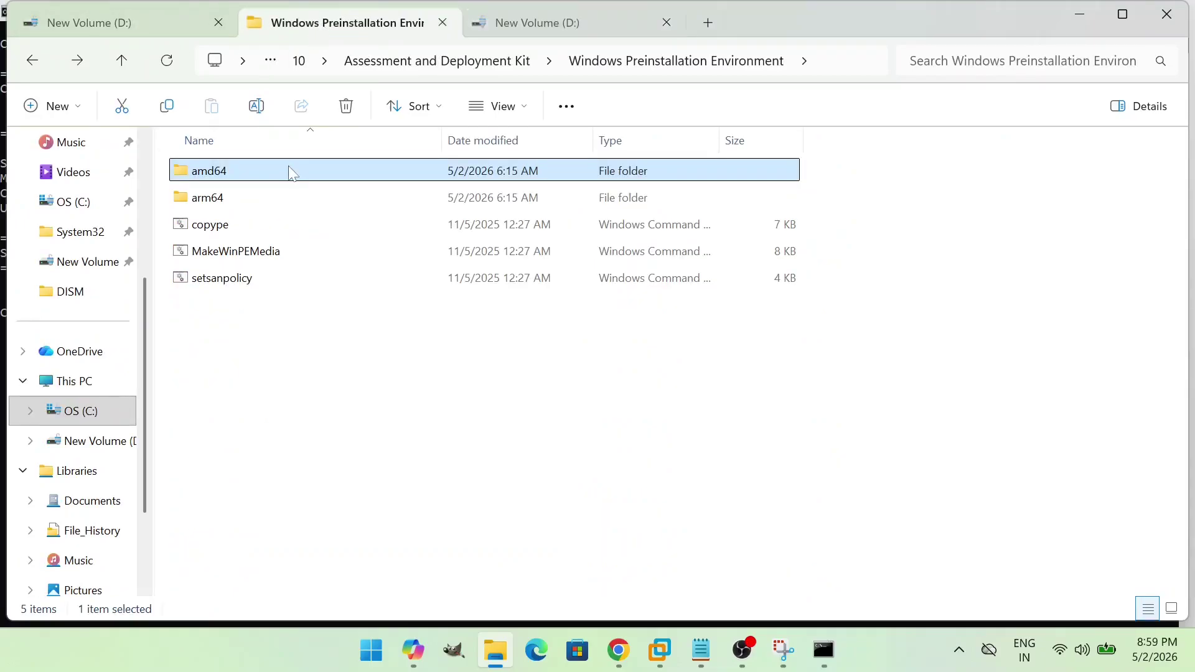
pyautogui.click(249, 228)
pyautogui.rightClick(248, 228)
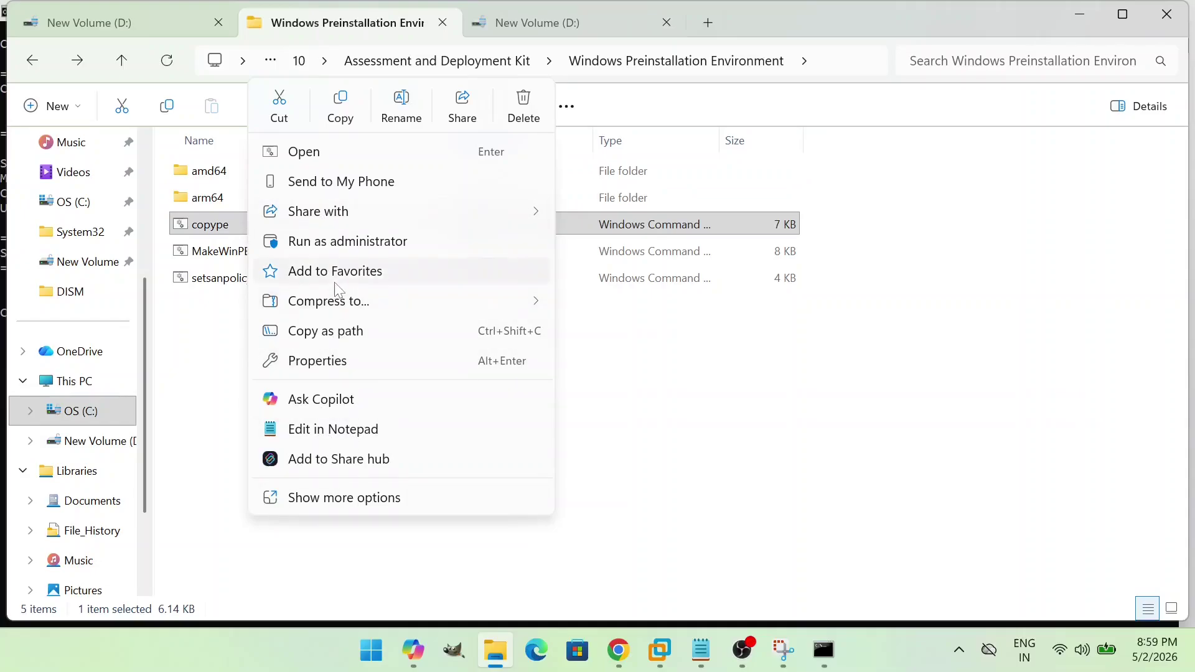
pyautogui.click(342, 428)
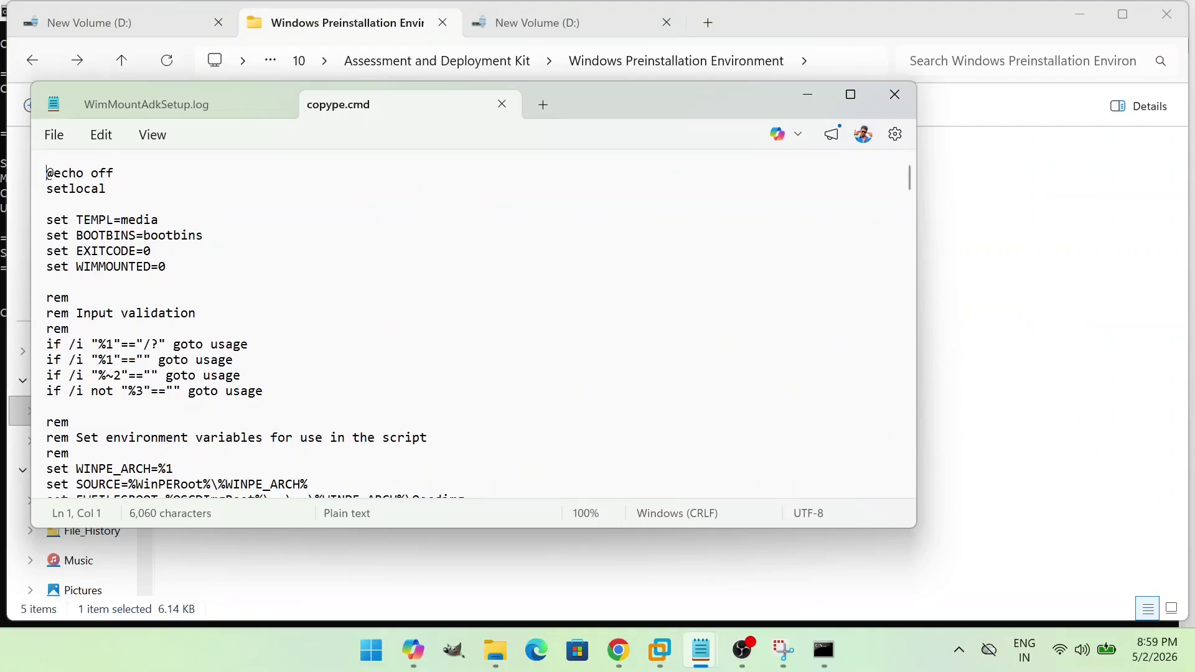
pyautogui.scroll(-1, 473, 324)
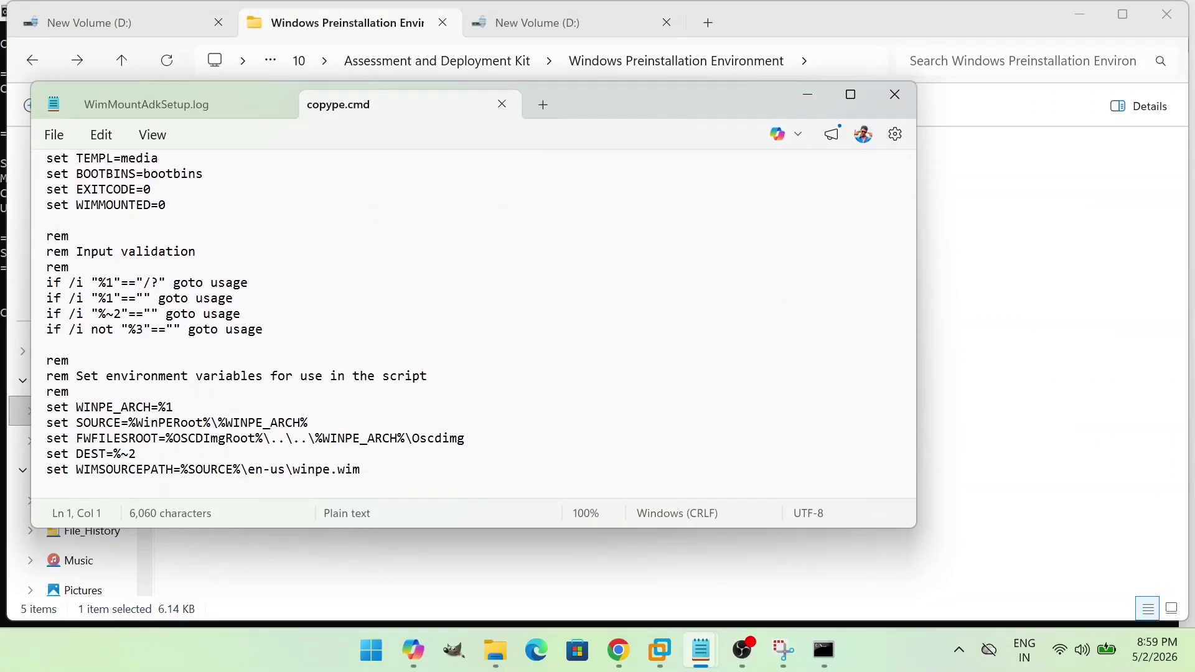
pyautogui.scroll(-4, 473, 323)
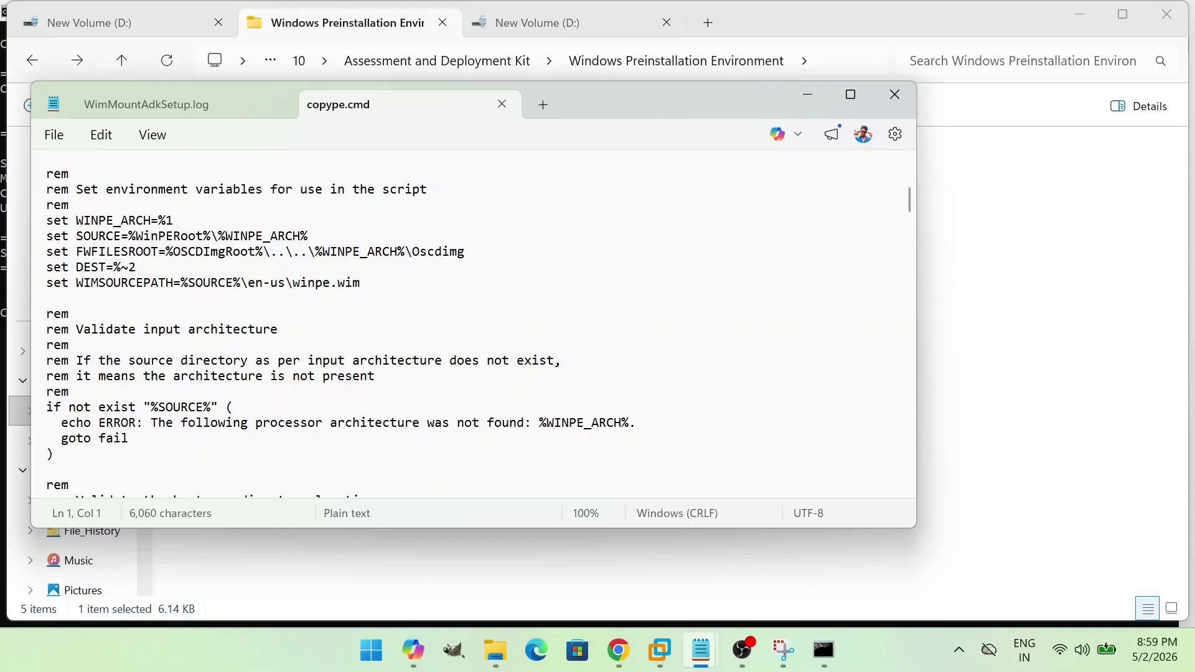
pyautogui.scroll(-2, 473, 323)
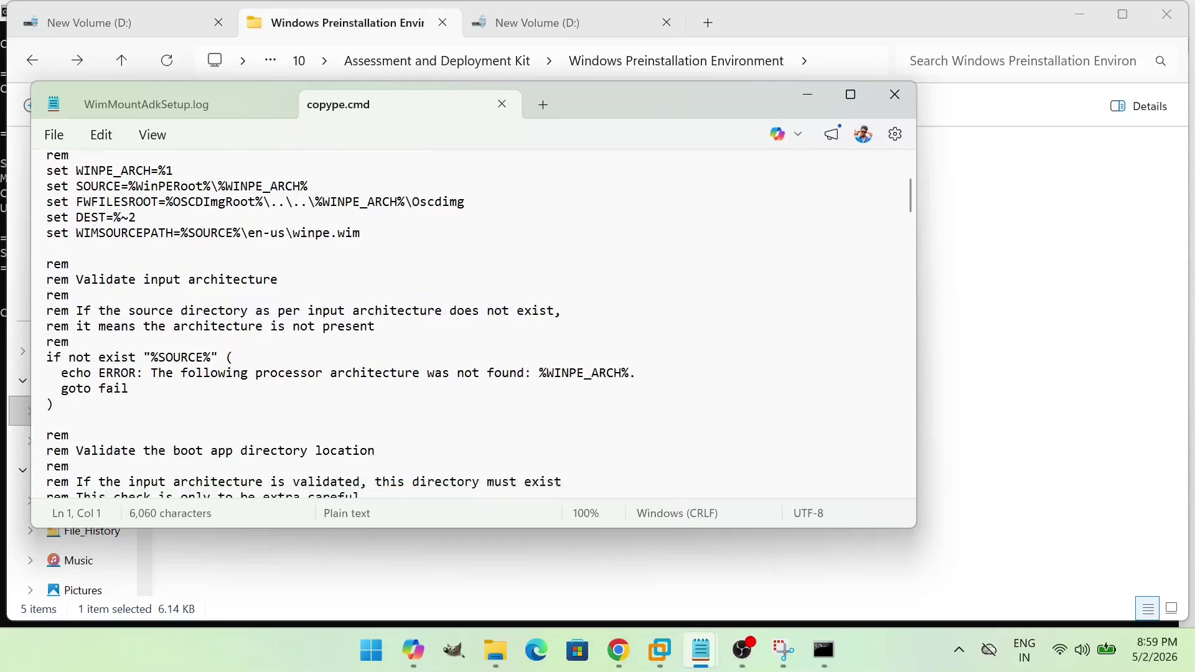
pyautogui.scroll(-1, 473, 323)
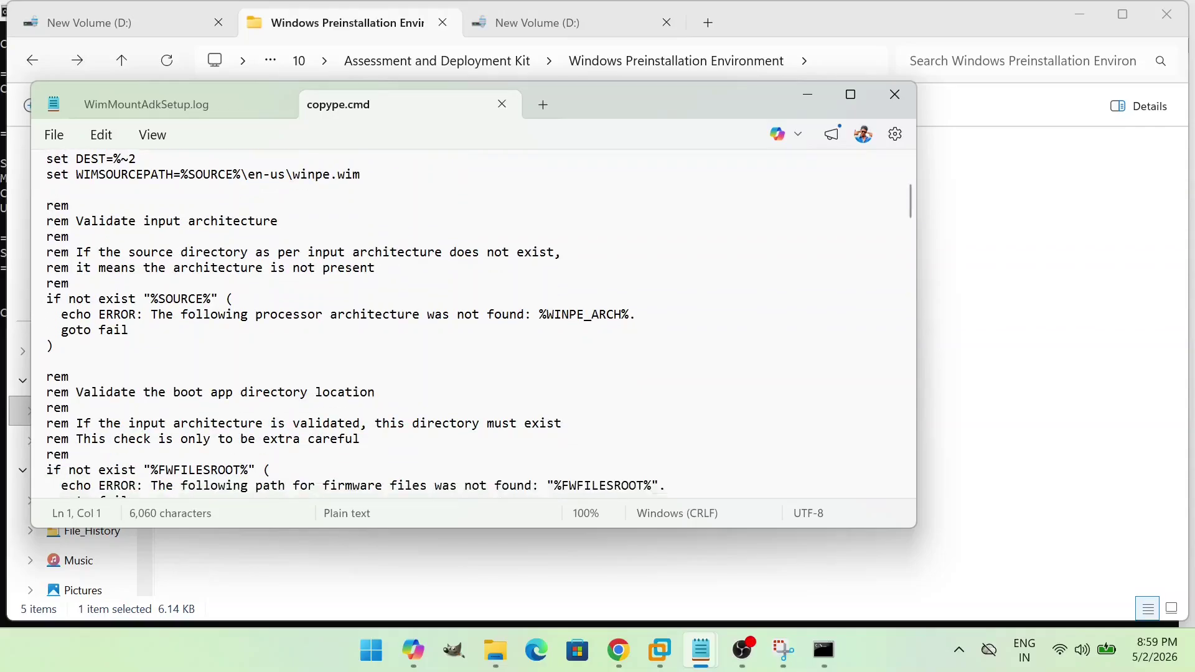
# Switch back to File Explorer and open the customWinPE folder on the D: drive.
pyautogui.hotkey('alt', 'Tab')
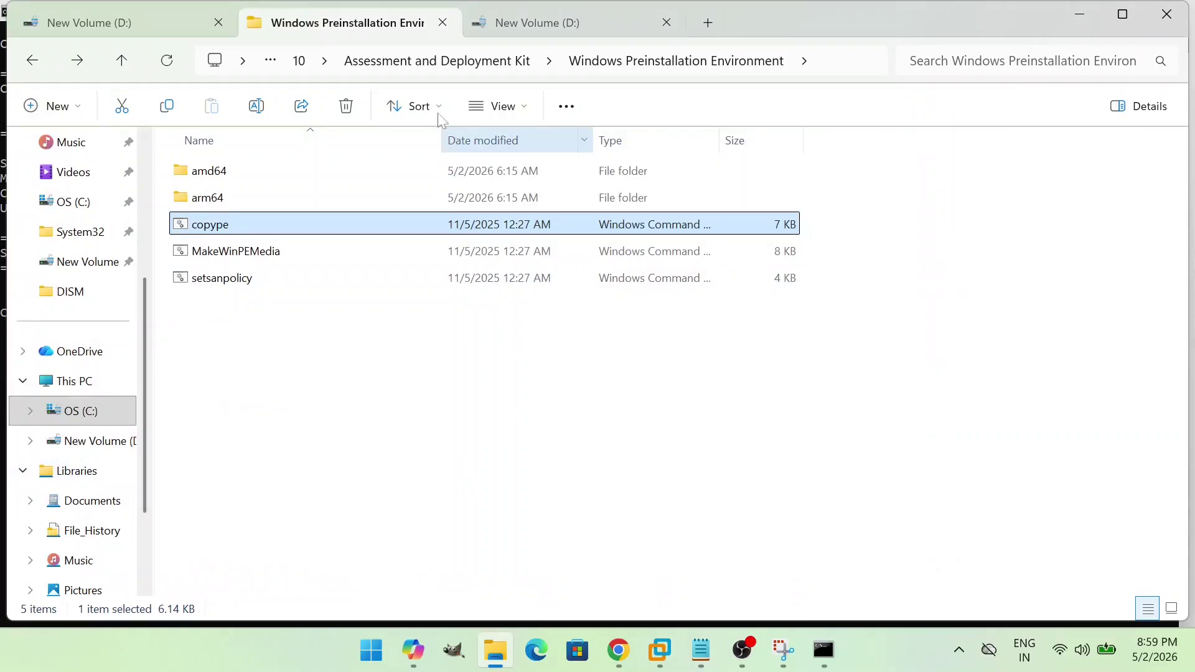
pyautogui.click(114, 25)
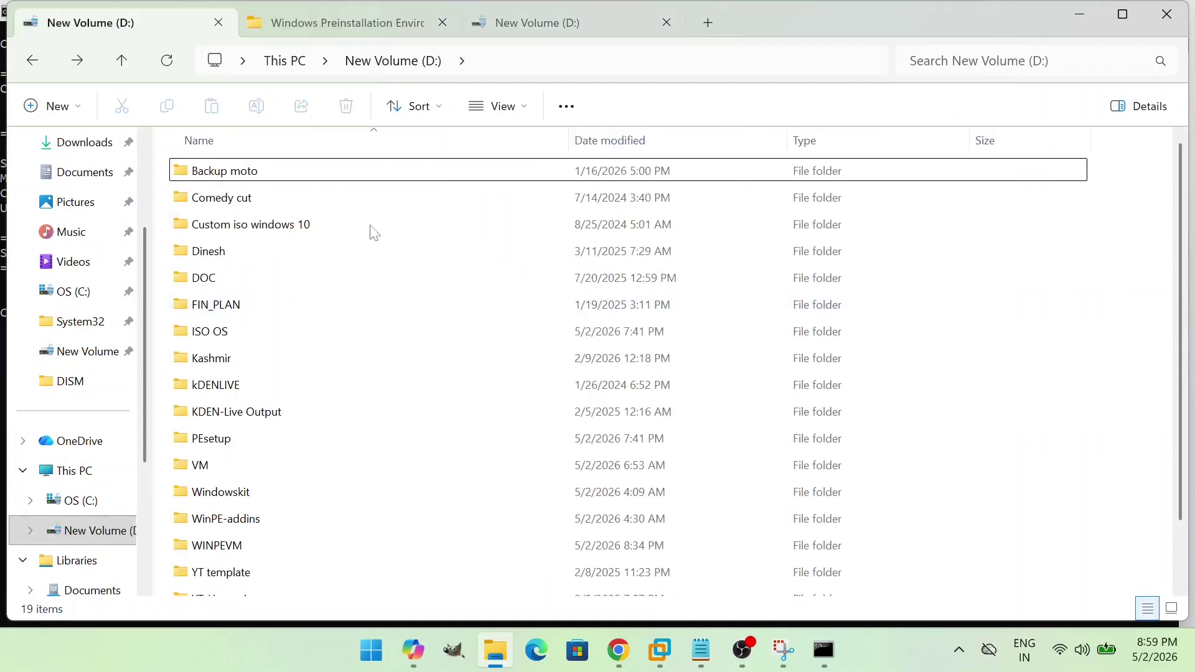
pyautogui.scroll(-1, 288, 345)
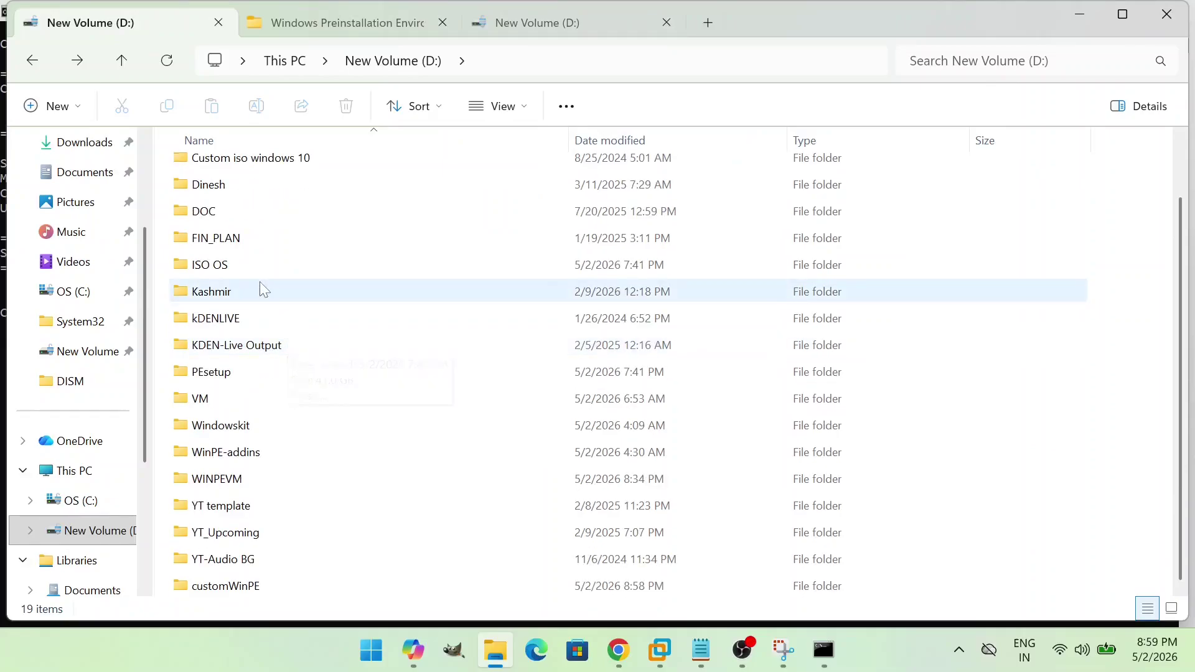
pyautogui.scroll(1, 262, 288)
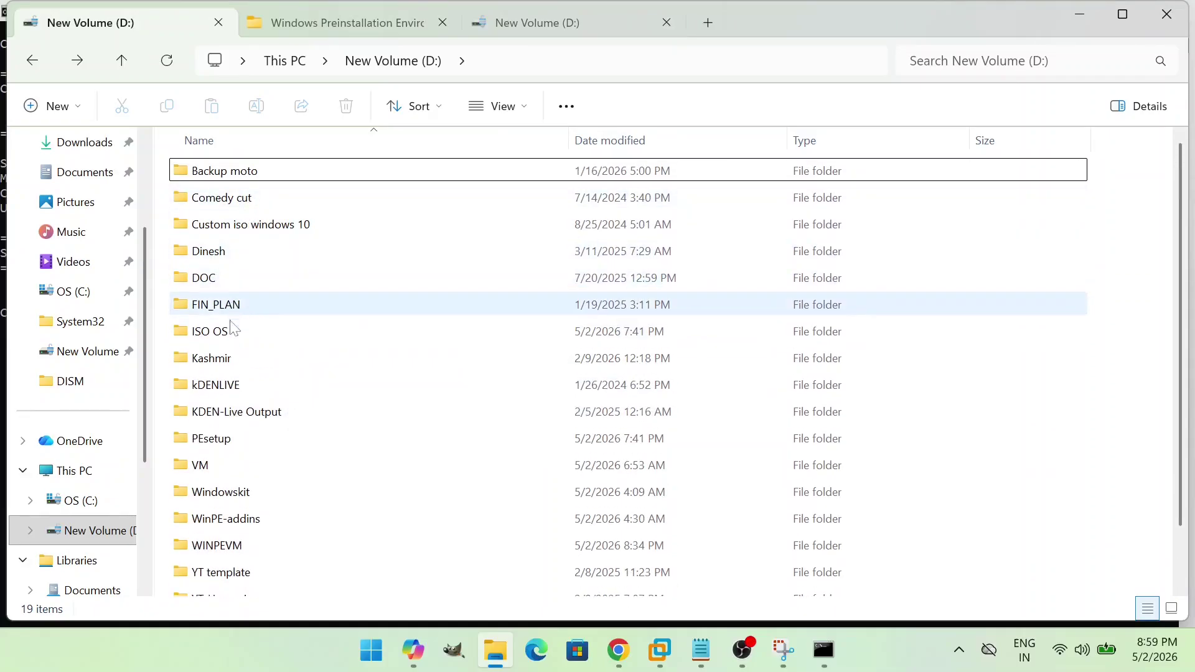
pyautogui.scroll(-1, 232, 418)
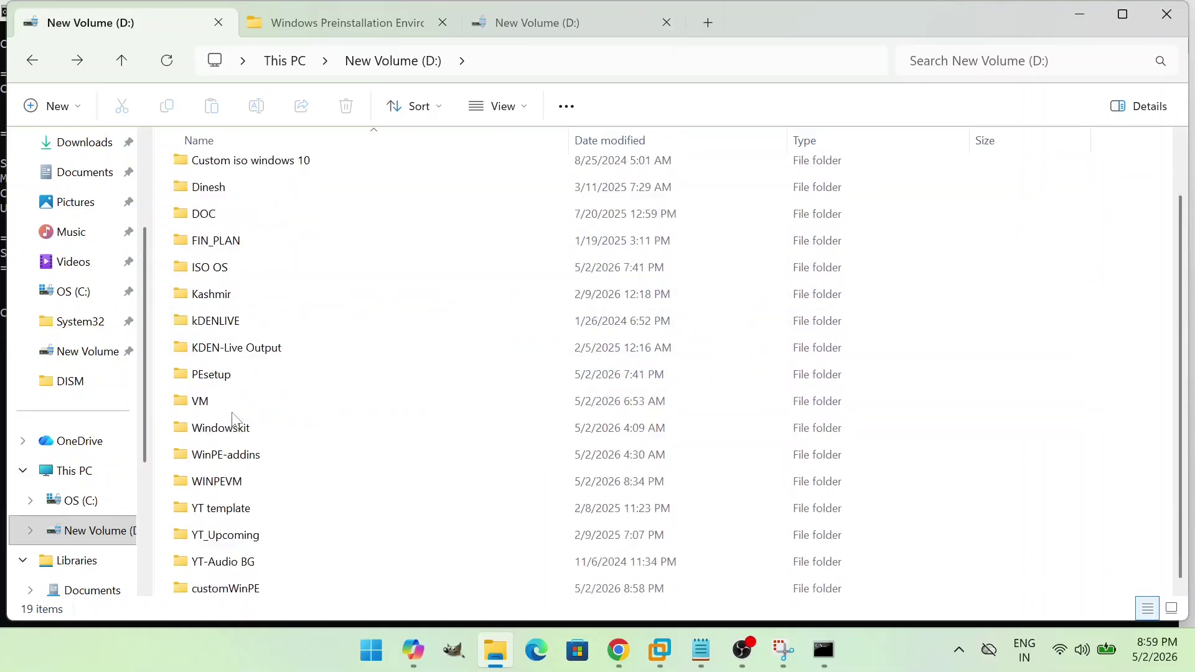
pyautogui.doubleClick(259, 587)
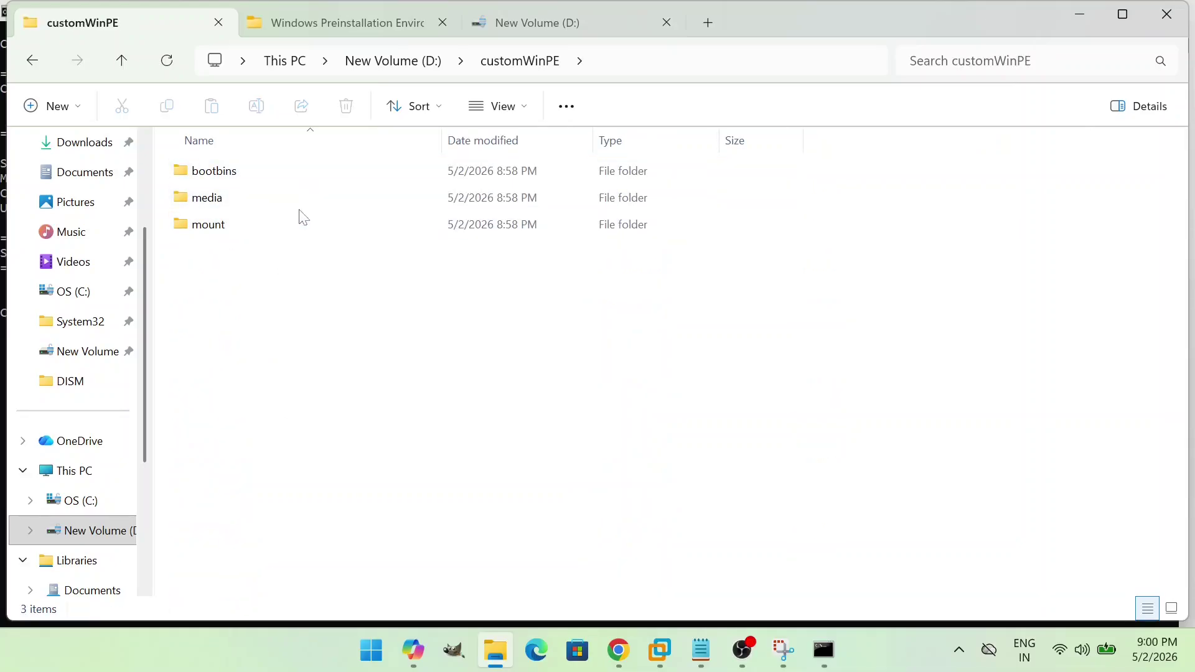
# Examine the contents of the bootbins folder and the media\sources folder inside customWinPE.
pyautogui.doubleClick(236, 180)
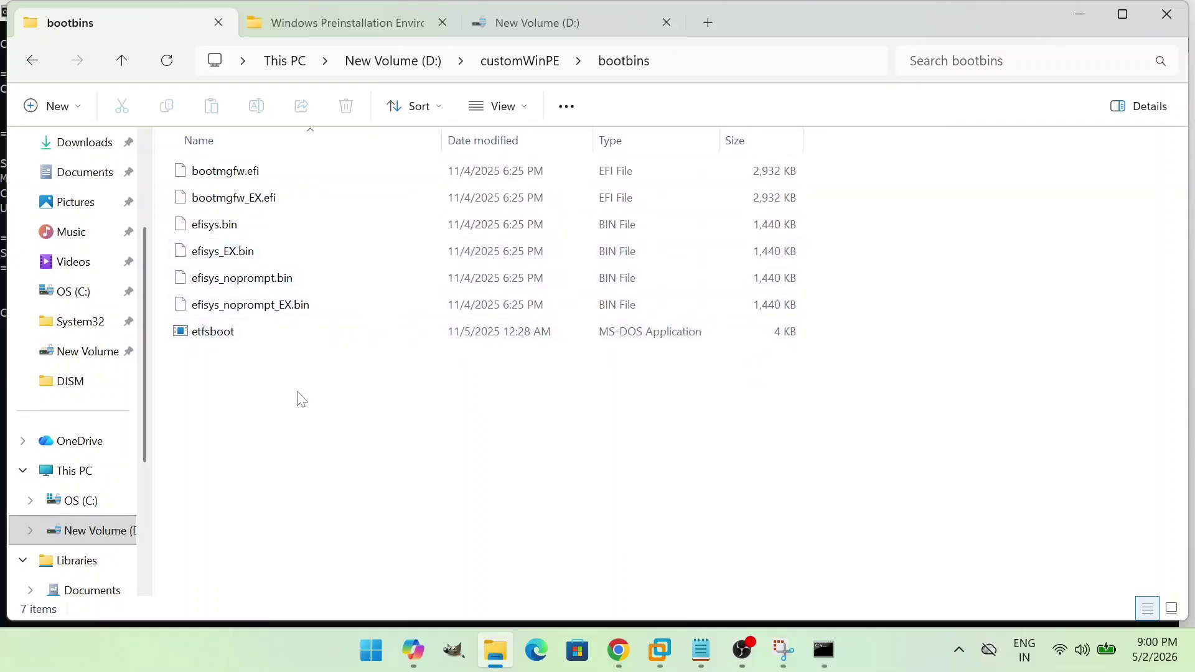
pyautogui.hotkey('alt', 'Left')
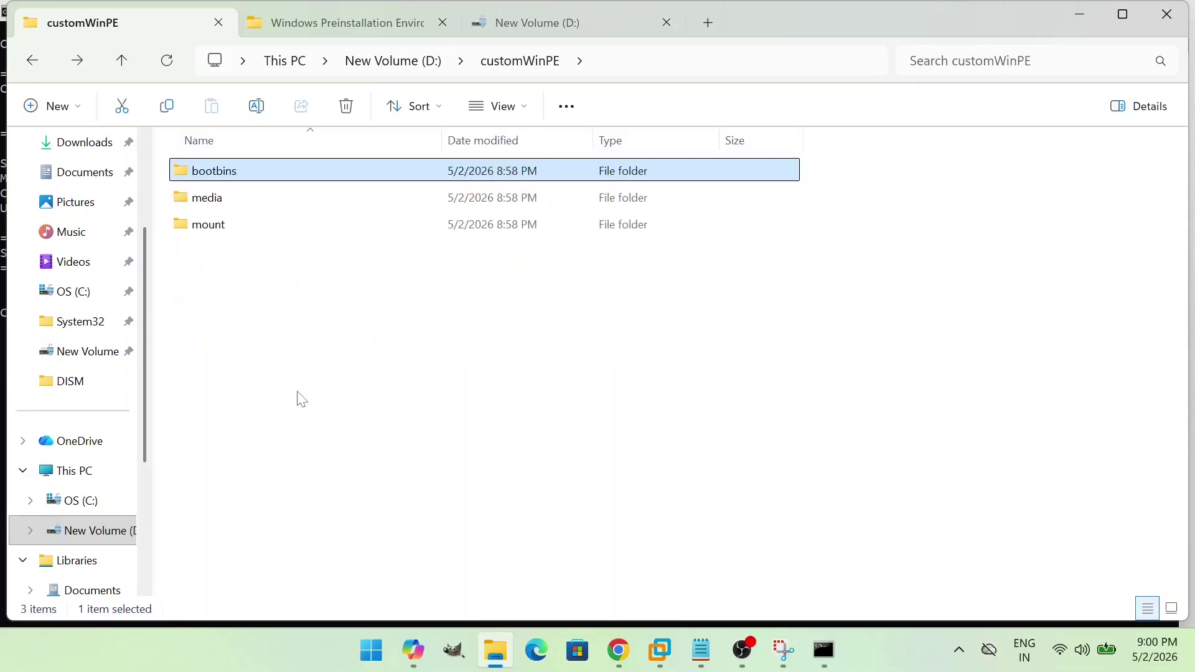
pyautogui.doubleClick(232, 198)
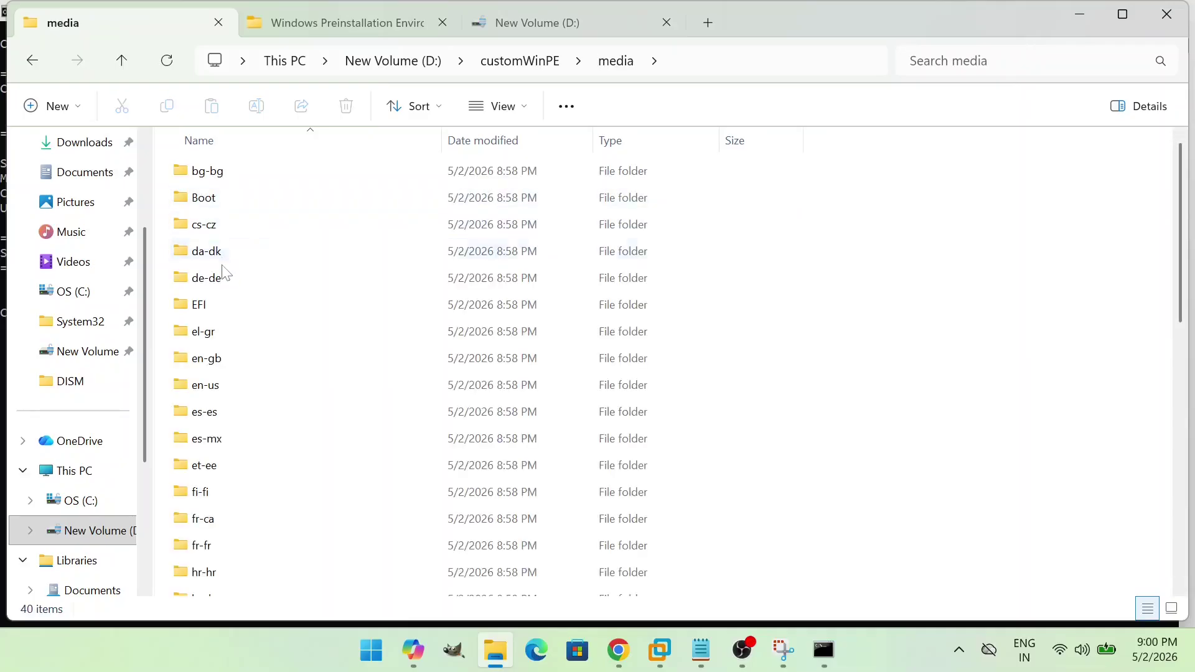
pyautogui.scroll(-7, 224, 267)
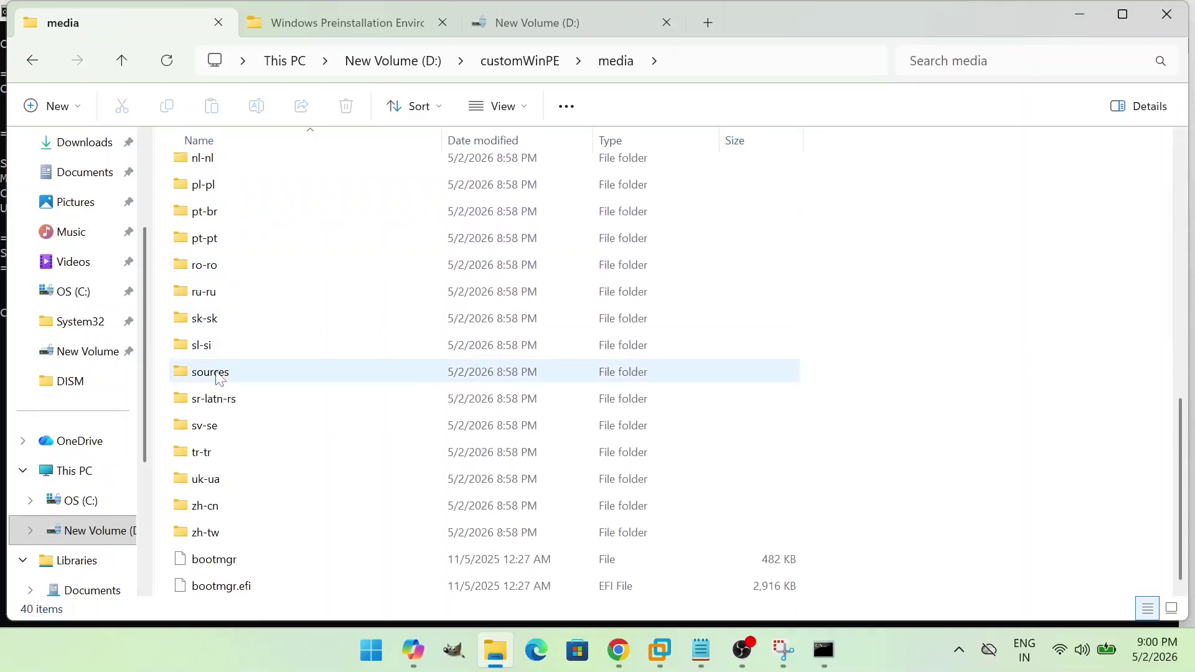
pyautogui.doubleClick(219, 376)
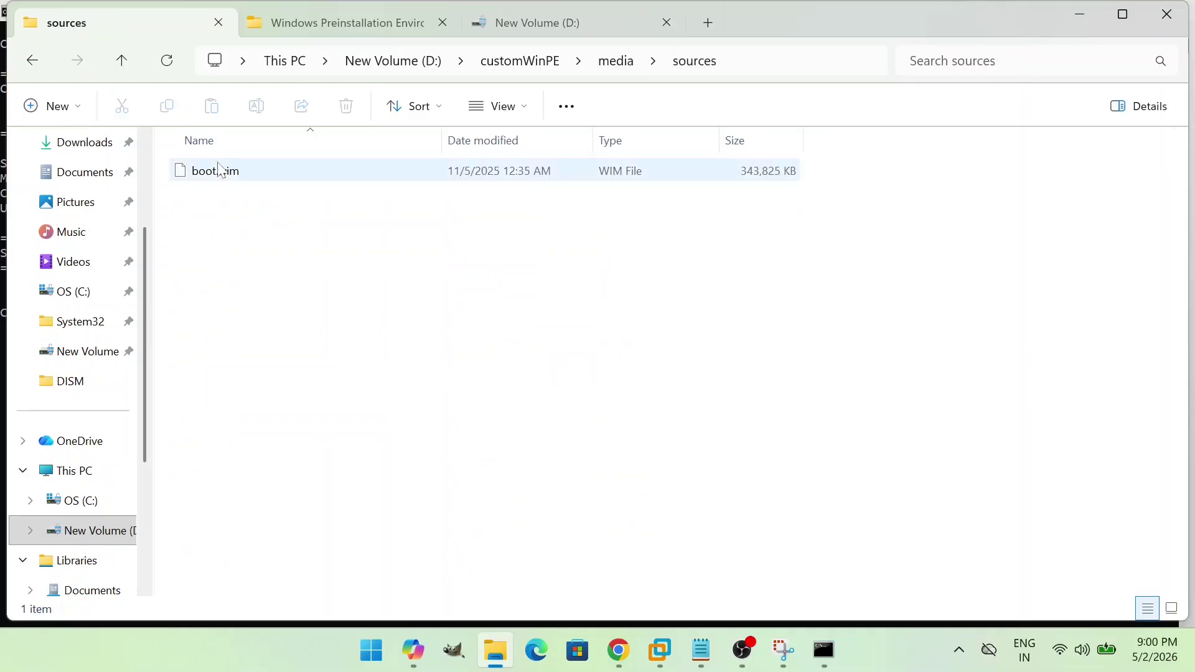
# Examine the Media and en-us folders under amd64 in Windows Preinstallation Environment to compare them with the customWinPE files.
pyautogui.click(339, 19)
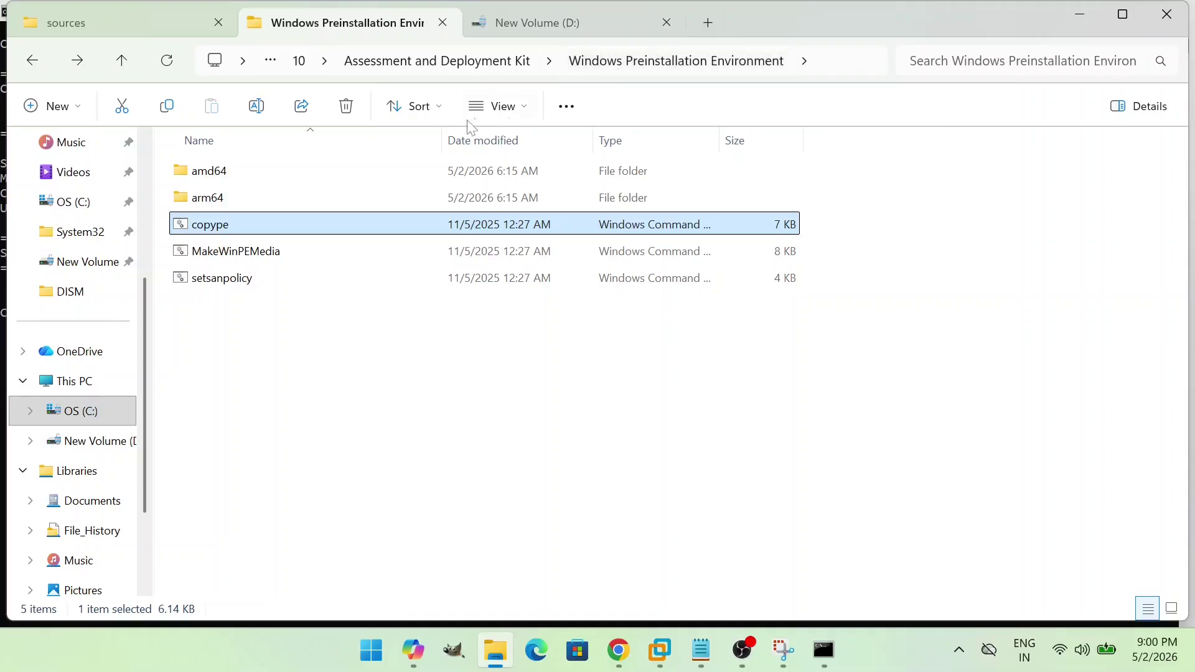
pyautogui.doubleClick(295, 180)
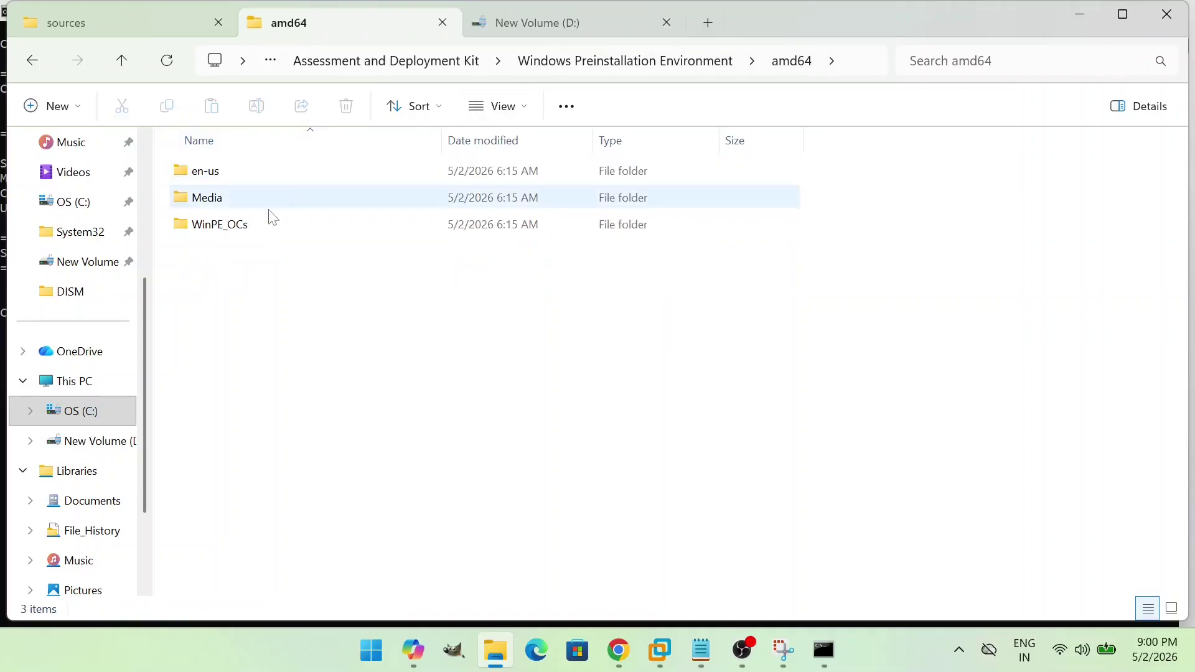
pyautogui.doubleClick(249, 199)
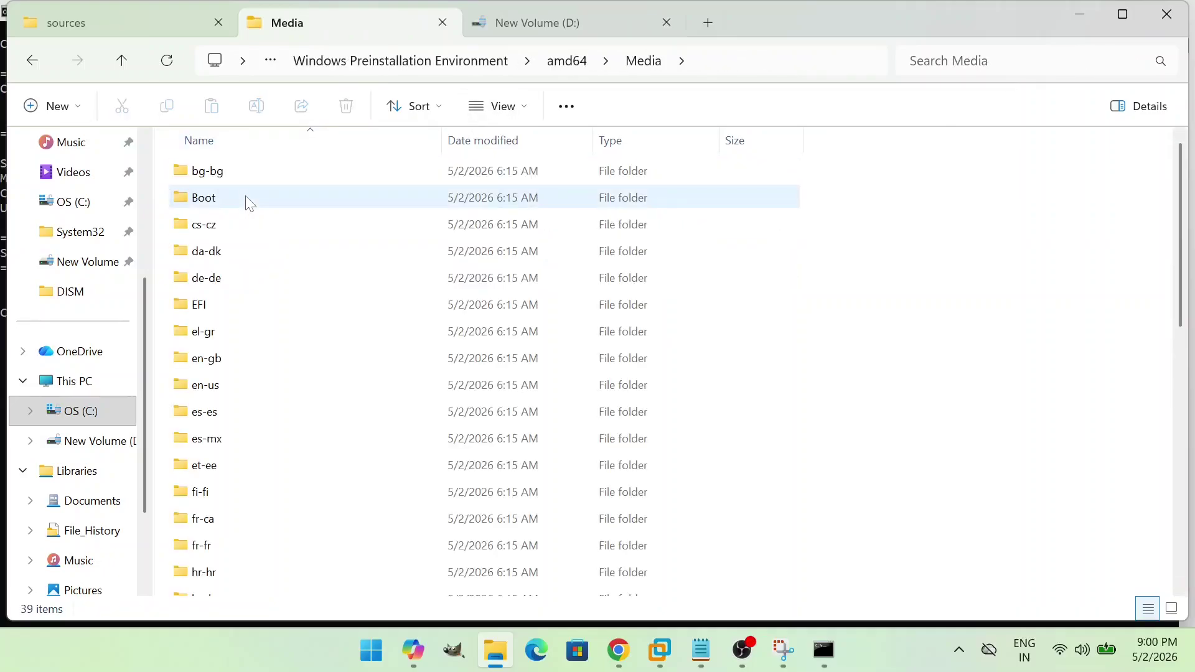
pyautogui.scroll(-3, 288, 378)
pyautogui.scroll(-2, 285, 373)
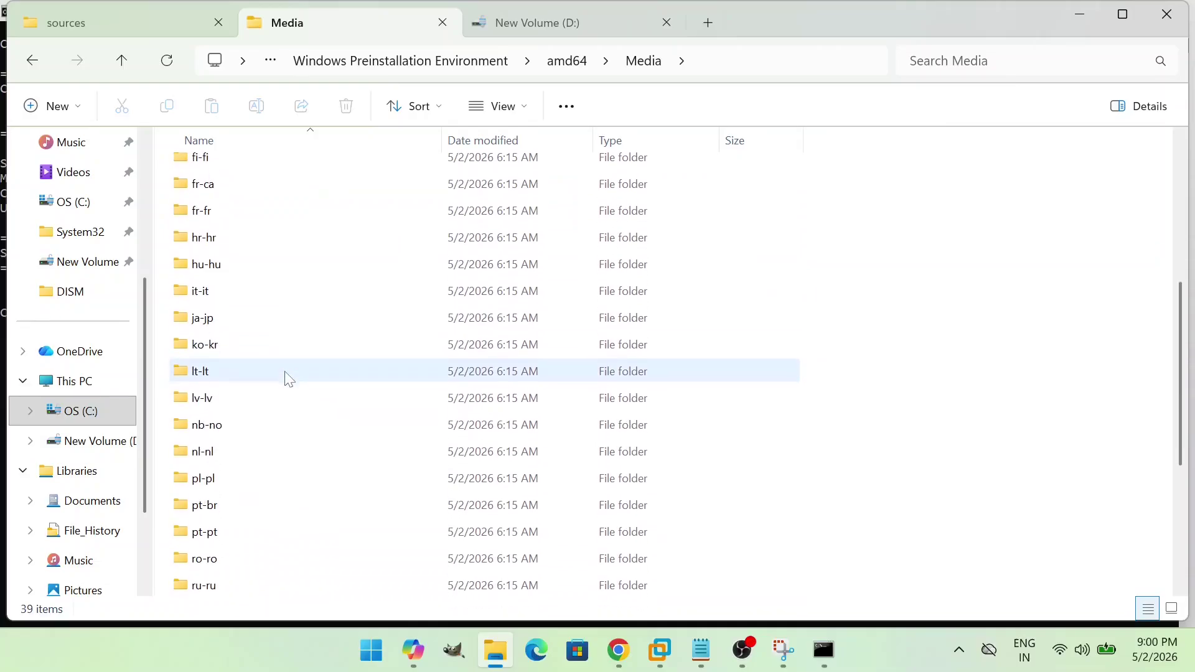
pyautogui.click(286, 372)
pyautogui.press('s')
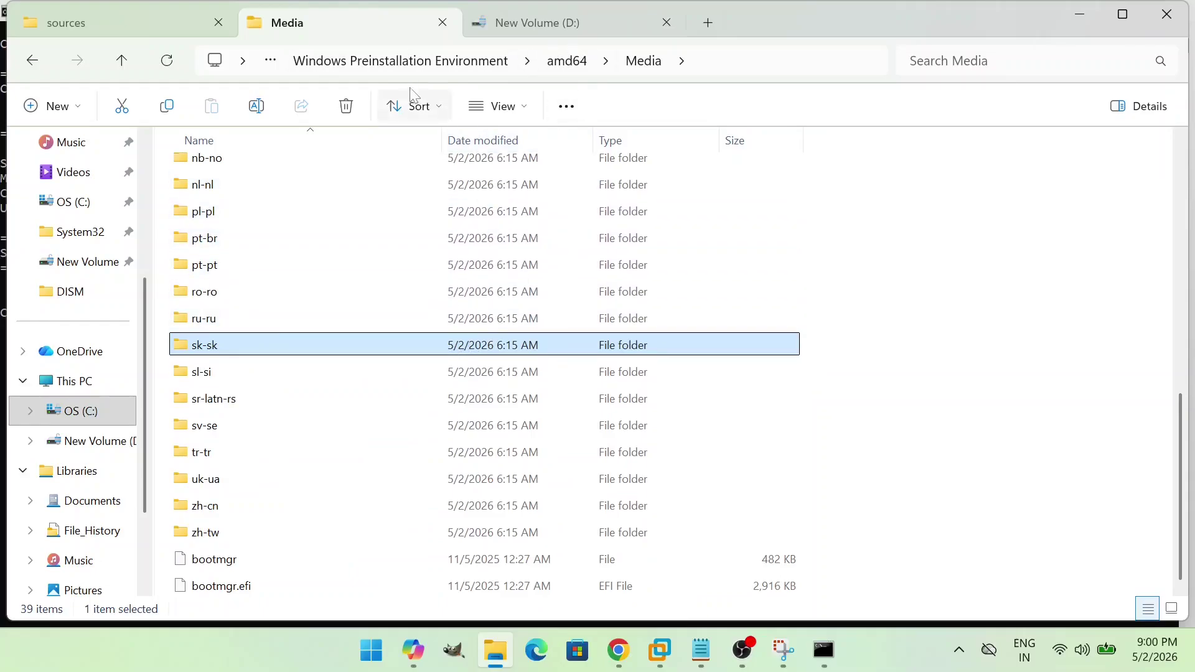
pyautogui.click(32, 61)
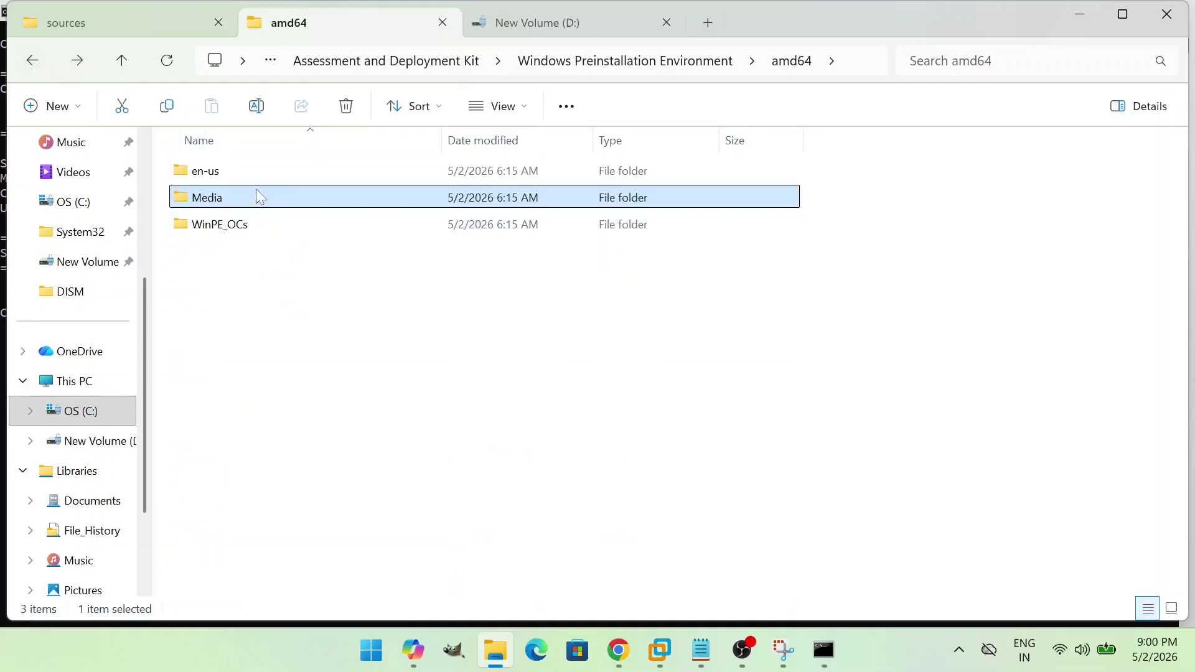
pyautogui.doubleClick(251, 178)
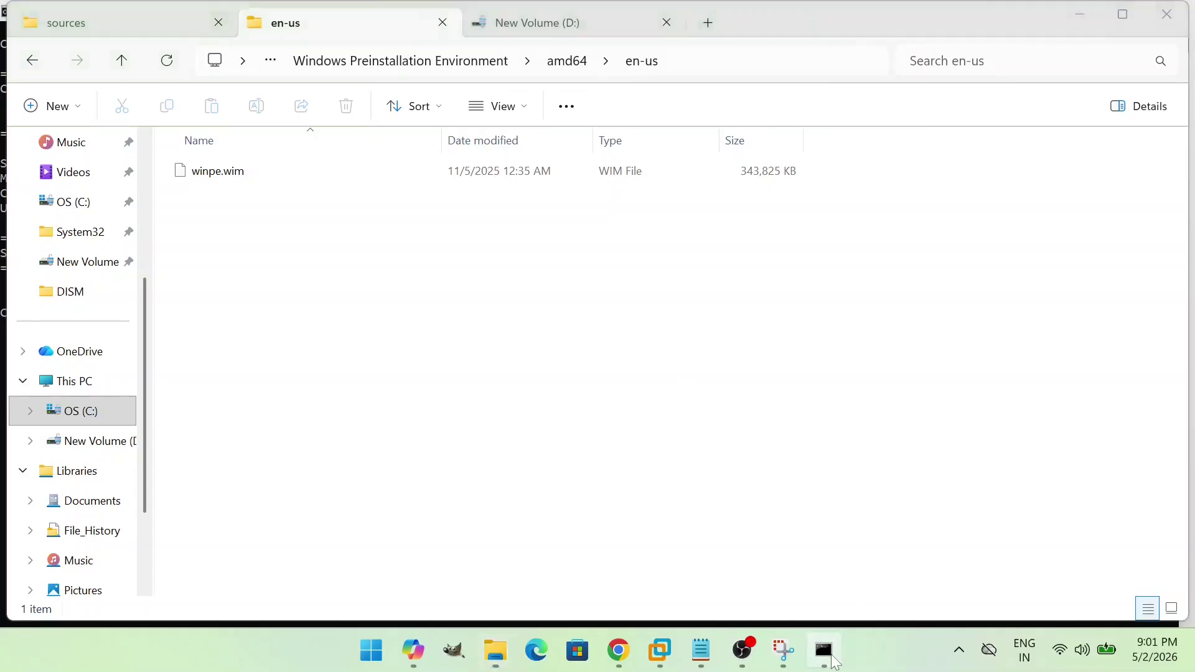
# Return to the customWinPE folder on the D: drive from media\sources and check the mount folder.
pyautogui.click(556, 25)
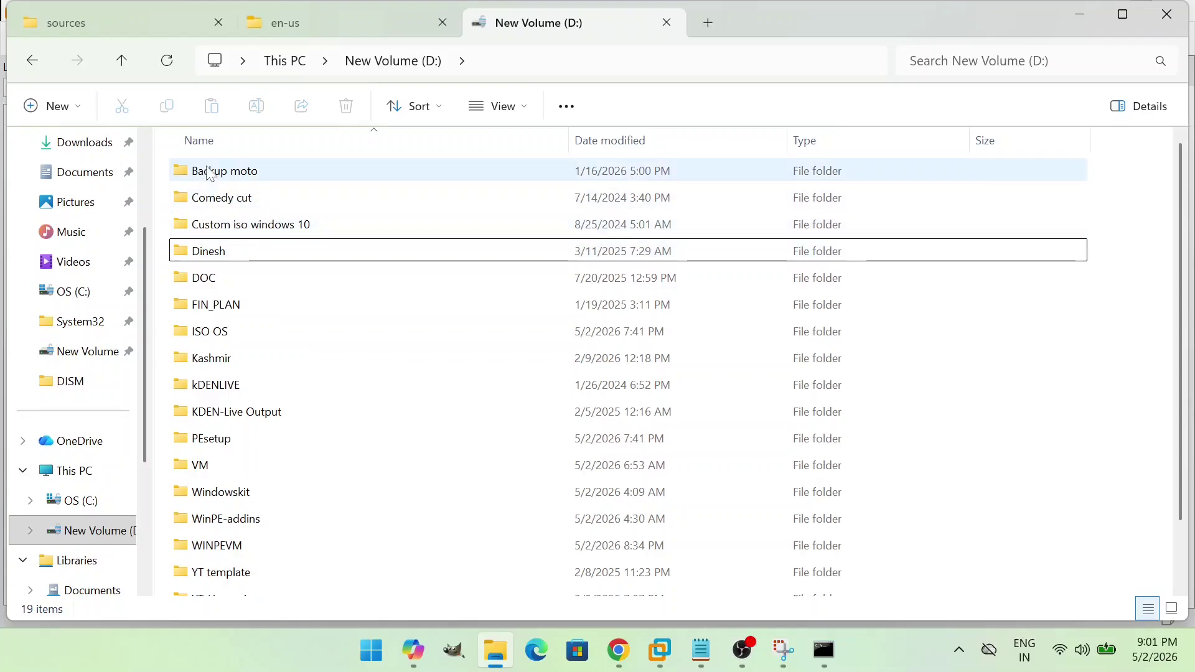
pyautogui.click(132, 18)
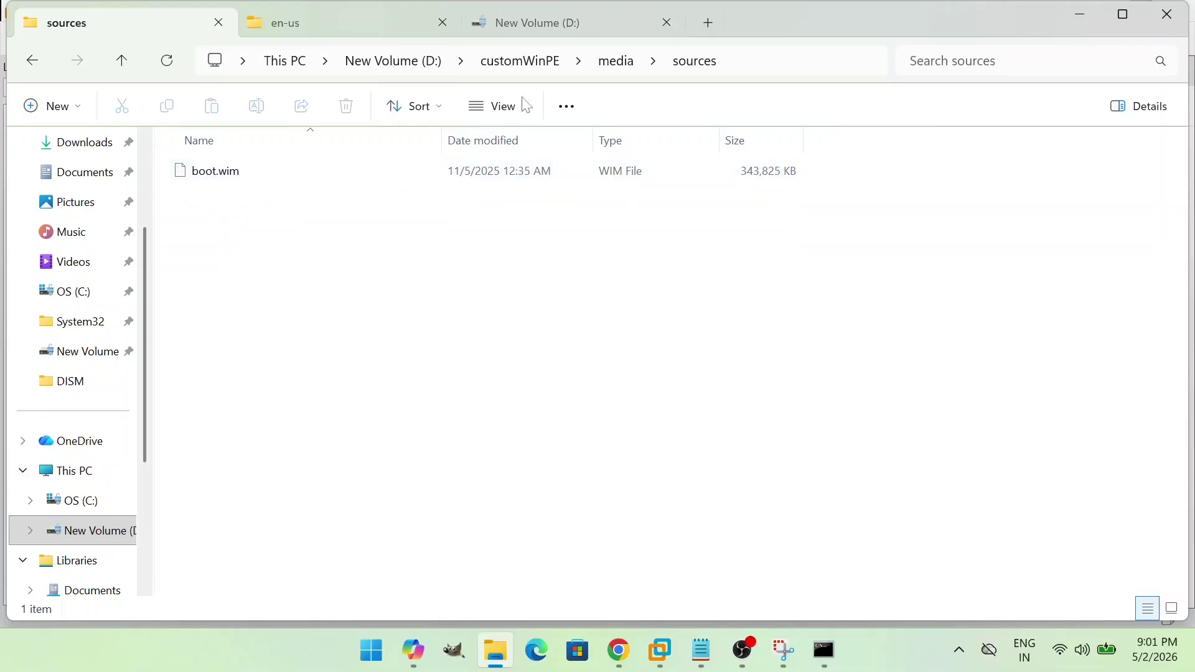
pyautogui.click(619, 70)
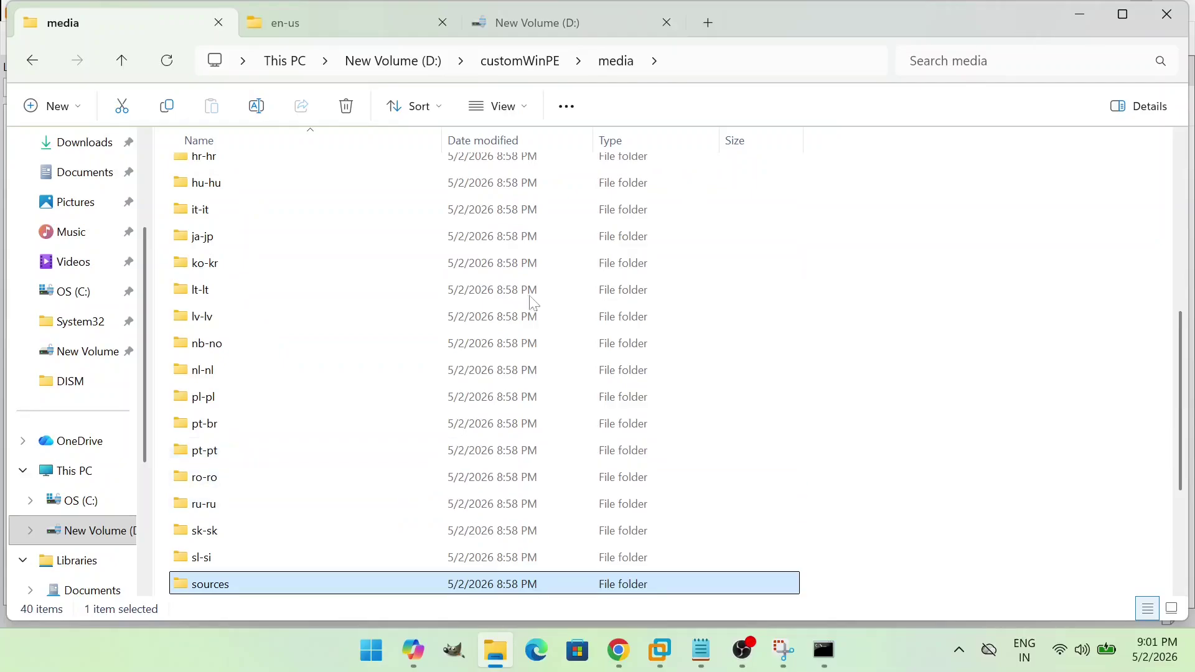
pyautogui.click(507, 70)
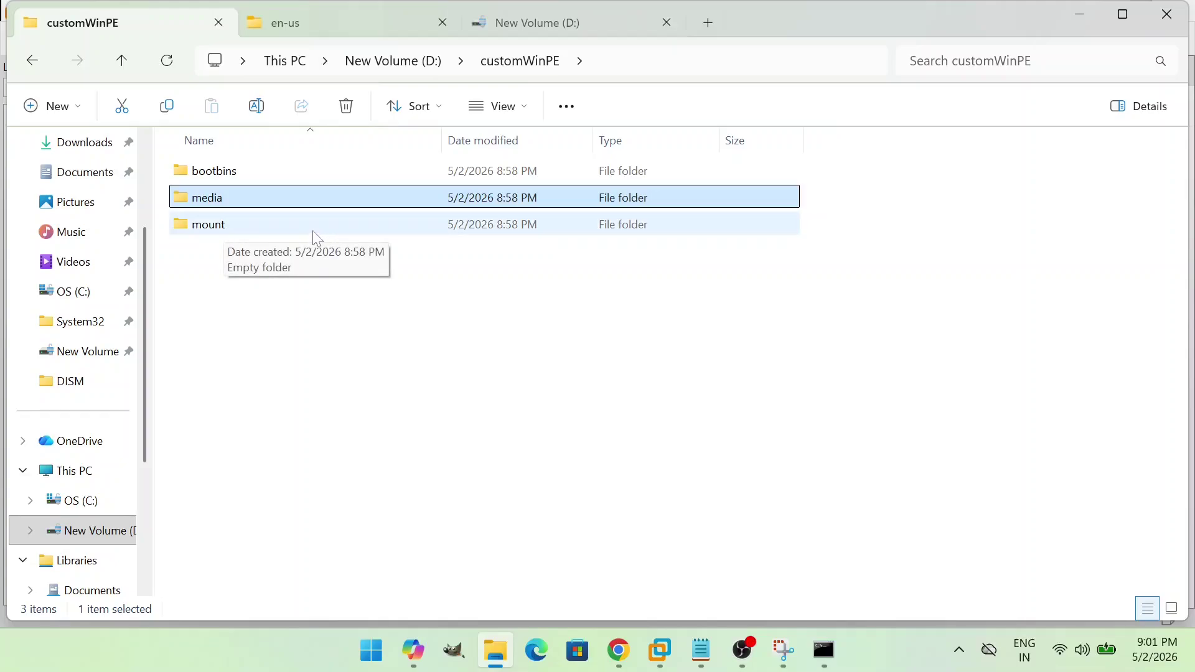
# In the Deployment and Imaging Tools Environment, run dism /mount-image /imagefile:D:\customwinPE\media\sources\boot.wim /index:1 /mountdir:D:\customwinPE\mount.
pyautogui.click(824, 650)
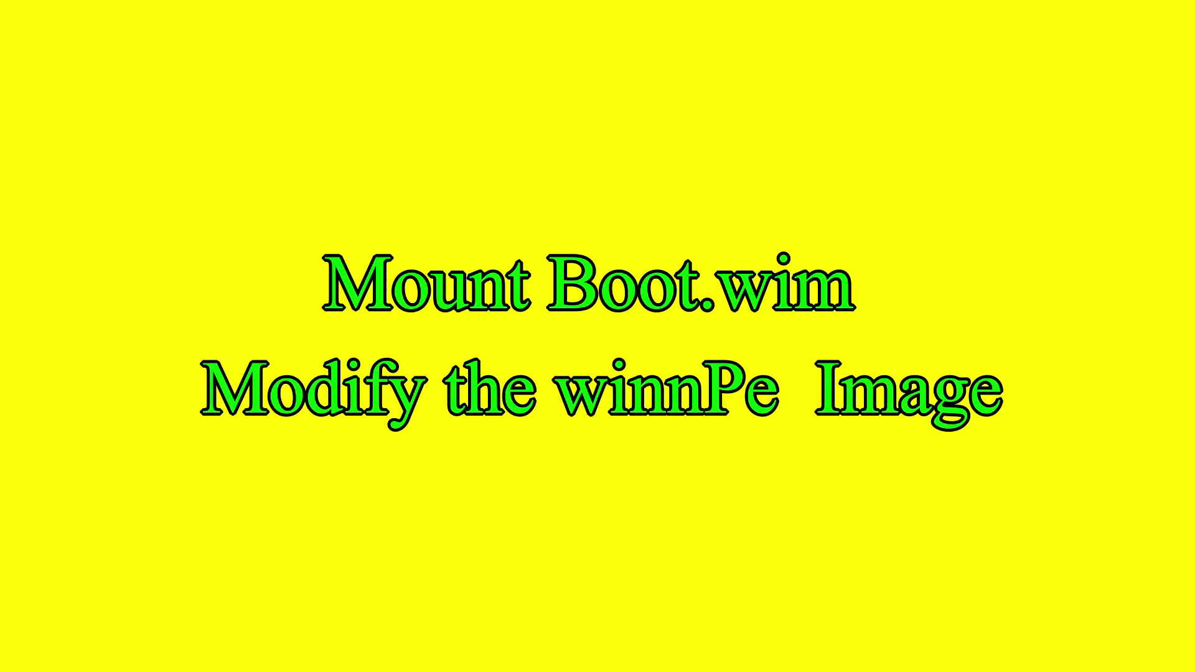
pyautogui.write('dism')
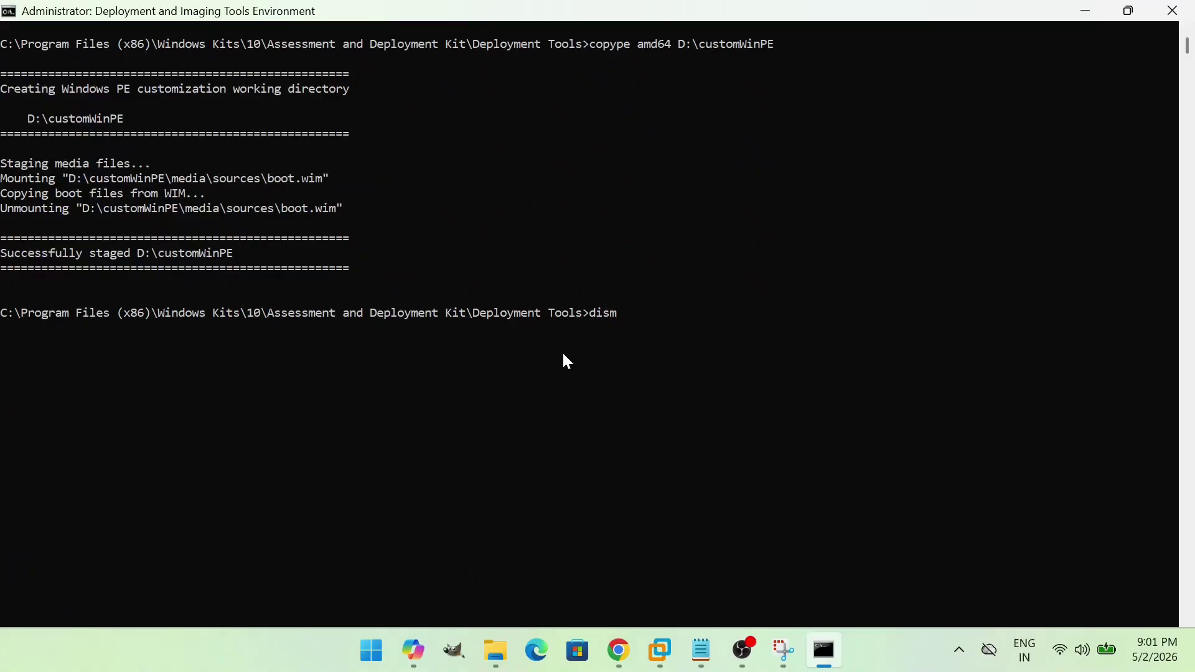
pyautogui.write(' /mount-image /imagefi')
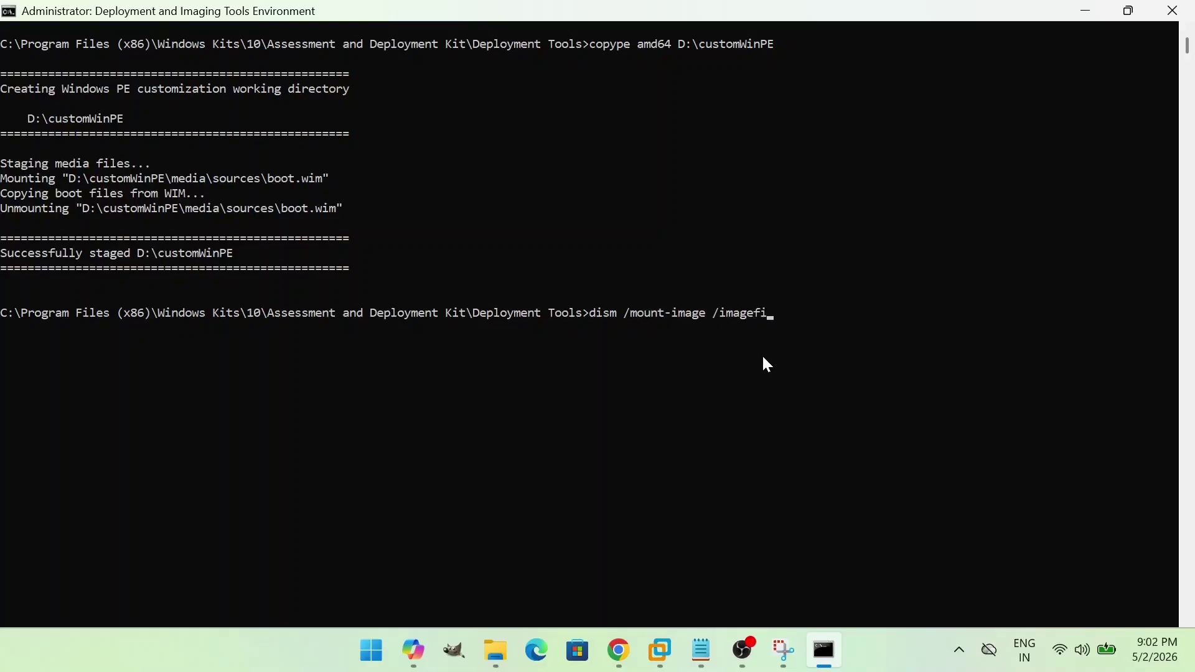
pyautogui.write('le:D:\\customwinPE\\me')
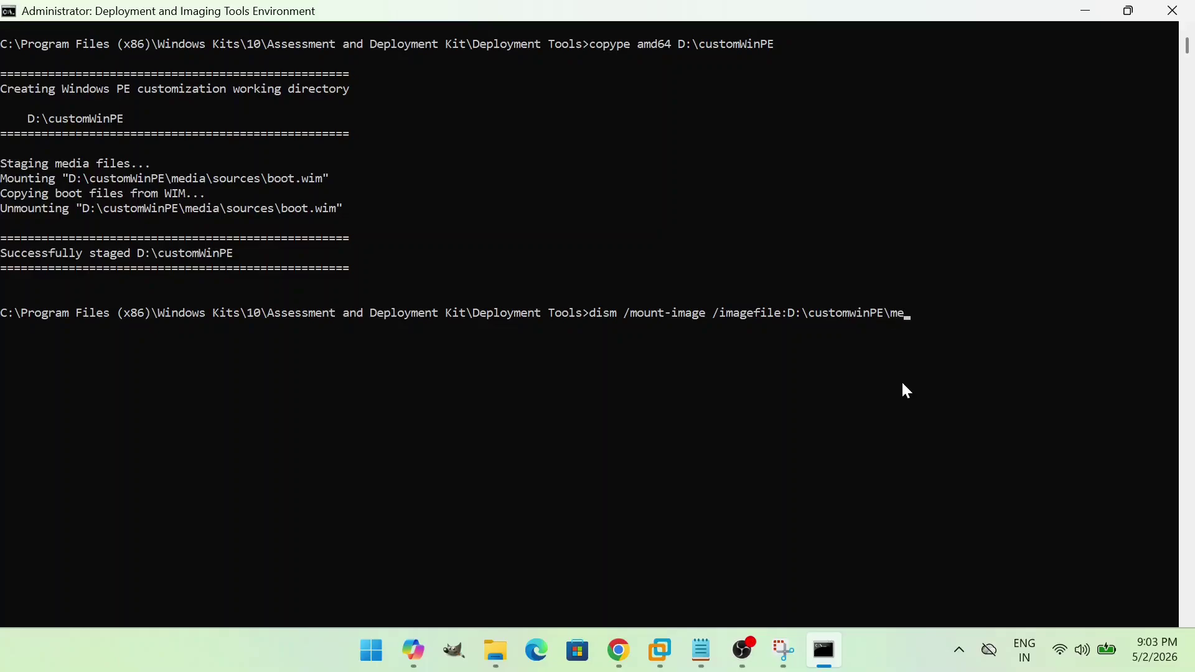
pyautogui.write('dia\\sources\\boot.wim')
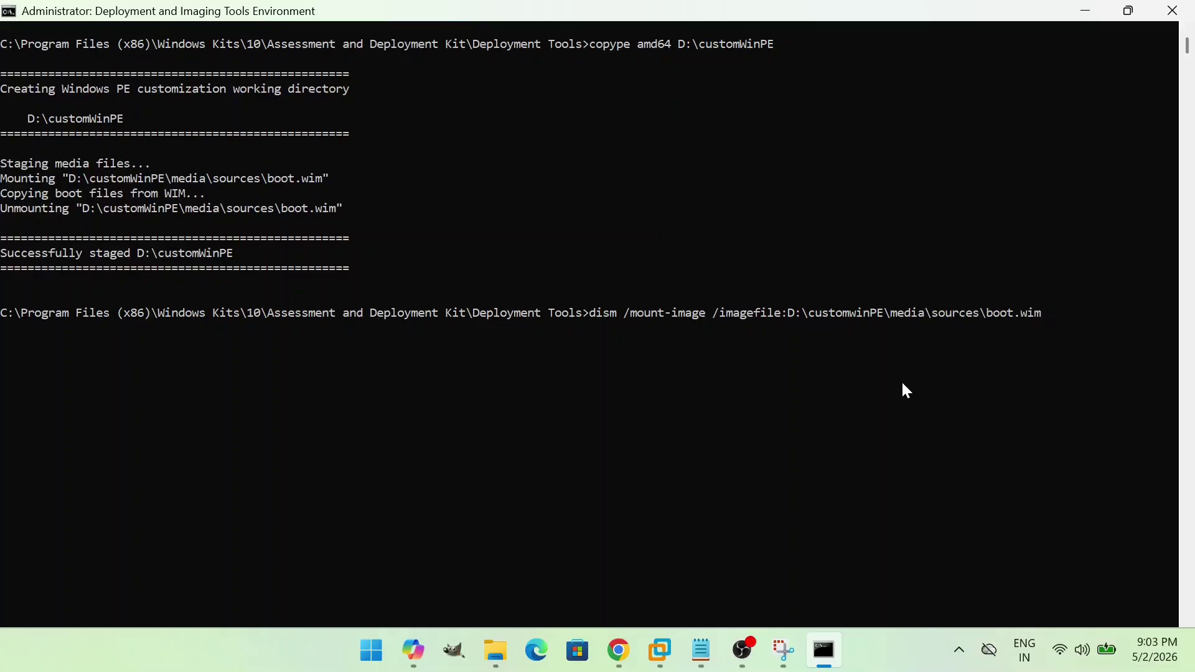
pyautogui.write(' /index:1 /mountdir:D:\\')
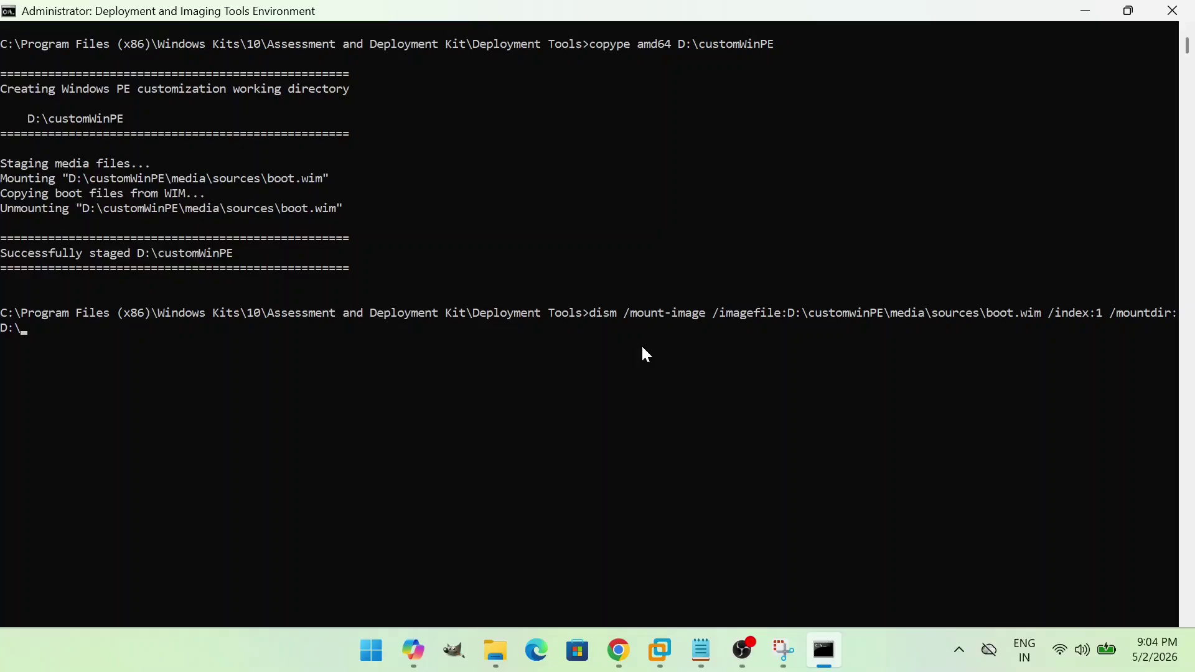
pyautogui.write('customwinPE\\mount')
pyautogui.press('Return')
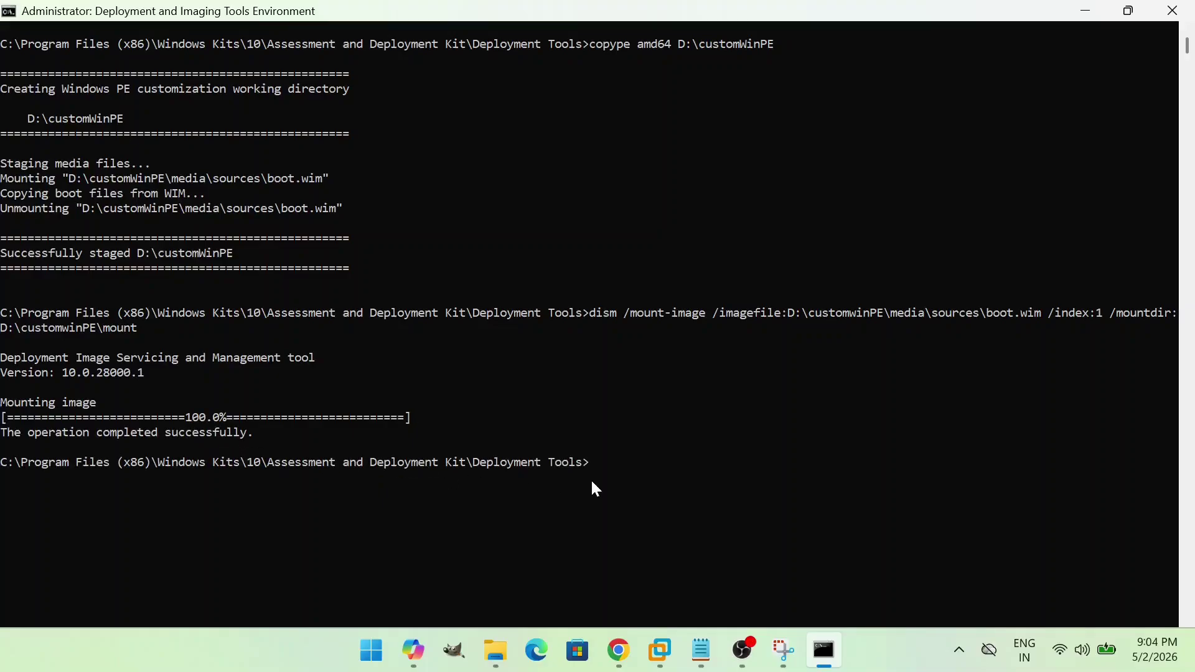
# Switch to File Explorer, create a folder named Tools in customWinPE\mount, and open it.
pyautogui.moveTo(496, 639)
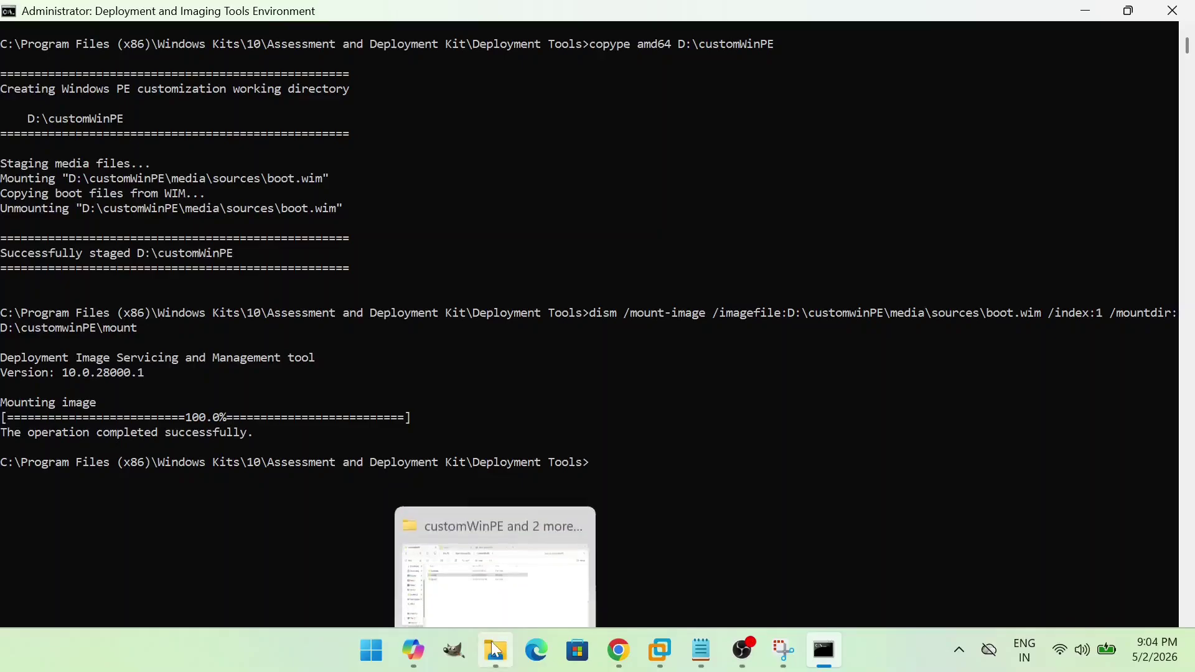
pyautogui.click(493, 563)
pyautogui.doubleClick(219, 227)
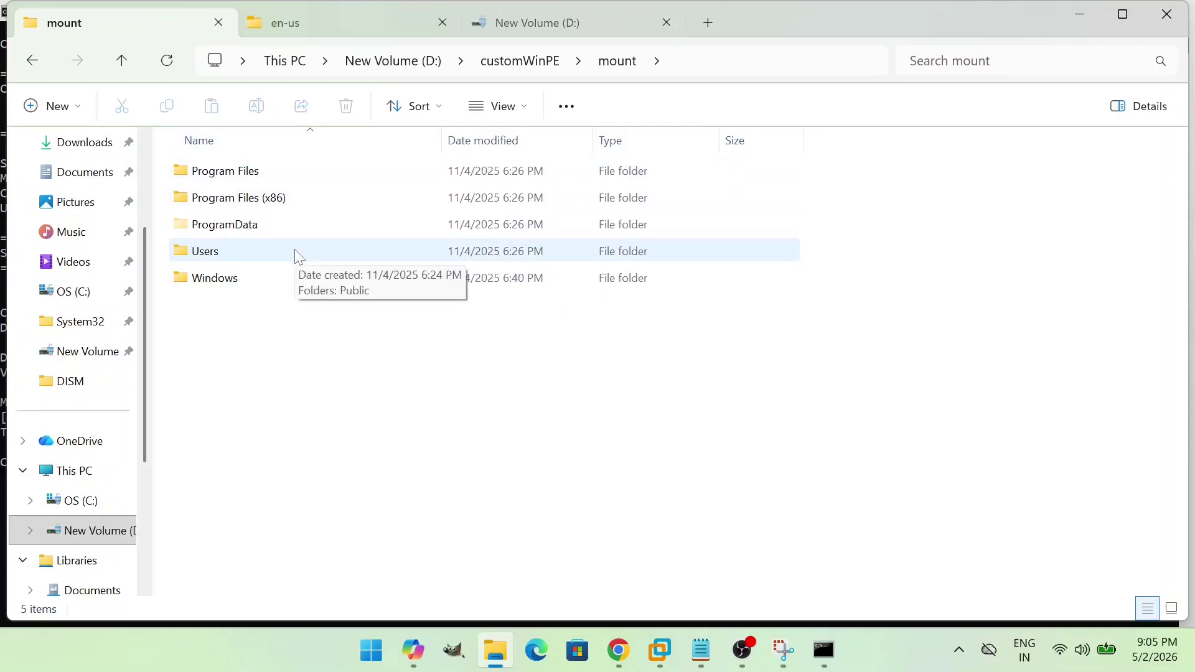
pyautogui.hotkey('ctrl', 'shift', 'n')
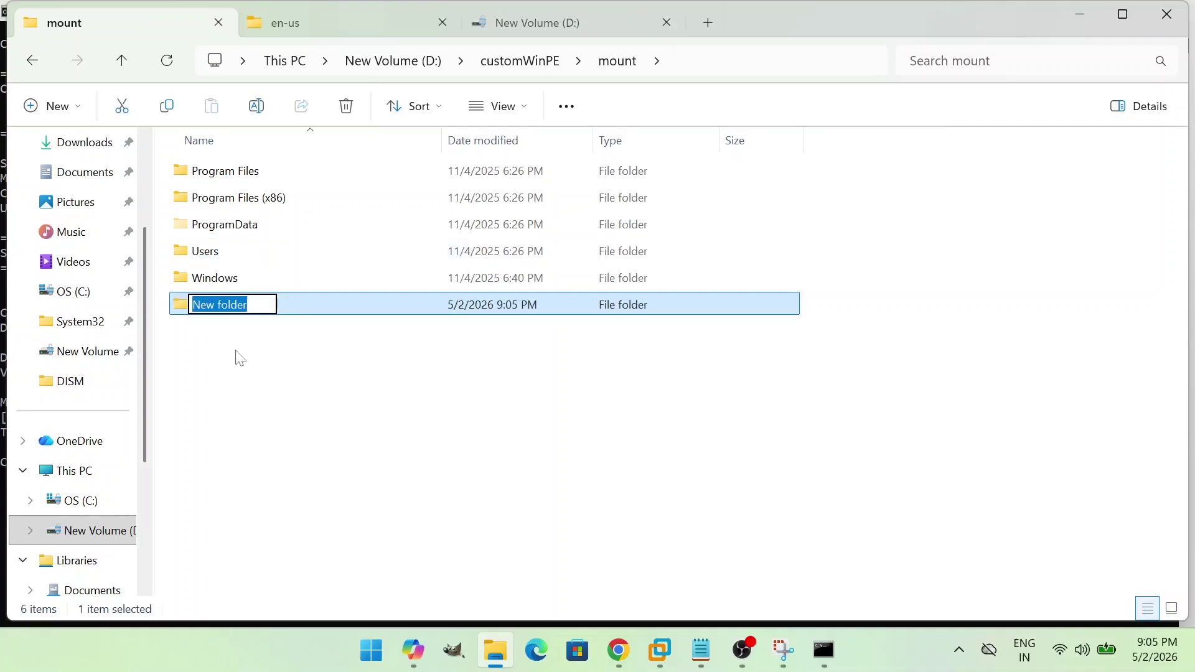
pyautogui.write('Tools')
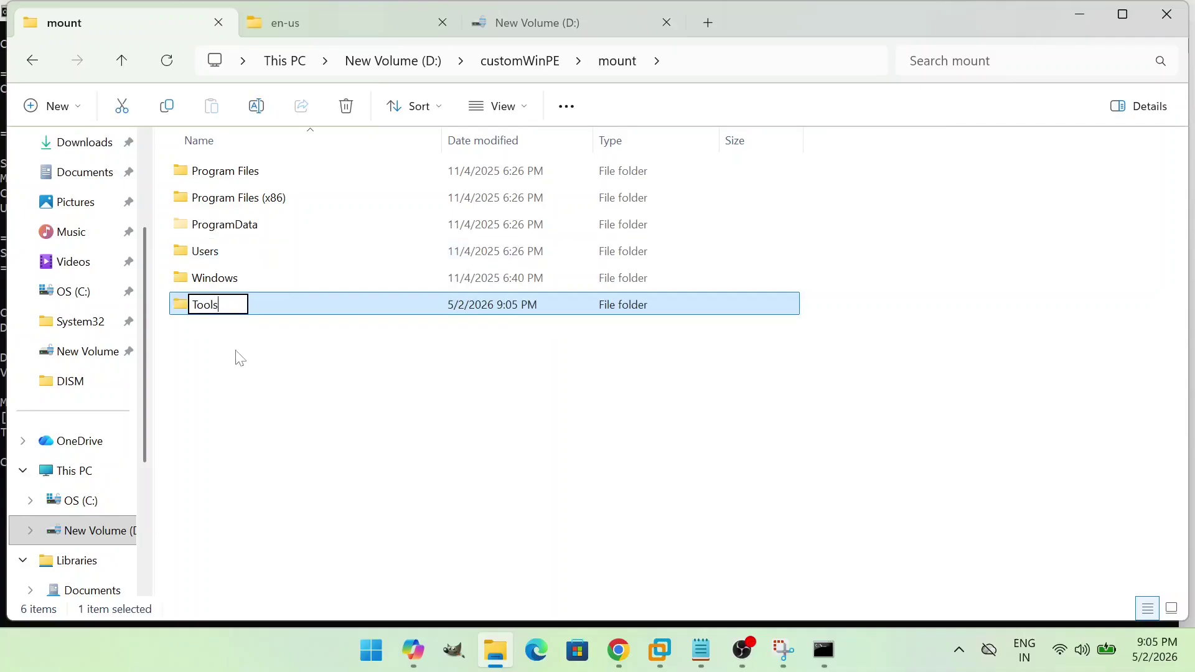
pyautogui.press('Return')
pyautogui.doubleClick(243, 313)
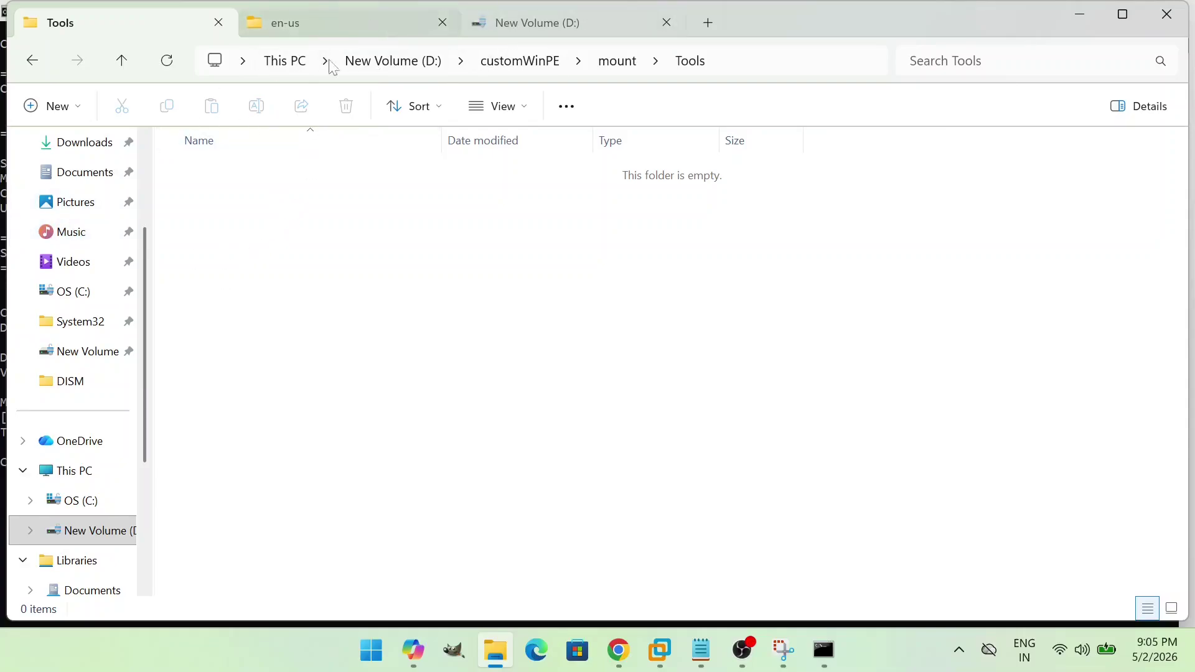
# Copy the 7-ZipPortable and Notepad++Portable folders from Downloads into the mounted image's Tools folder.
pyautogui.click(713, 24)
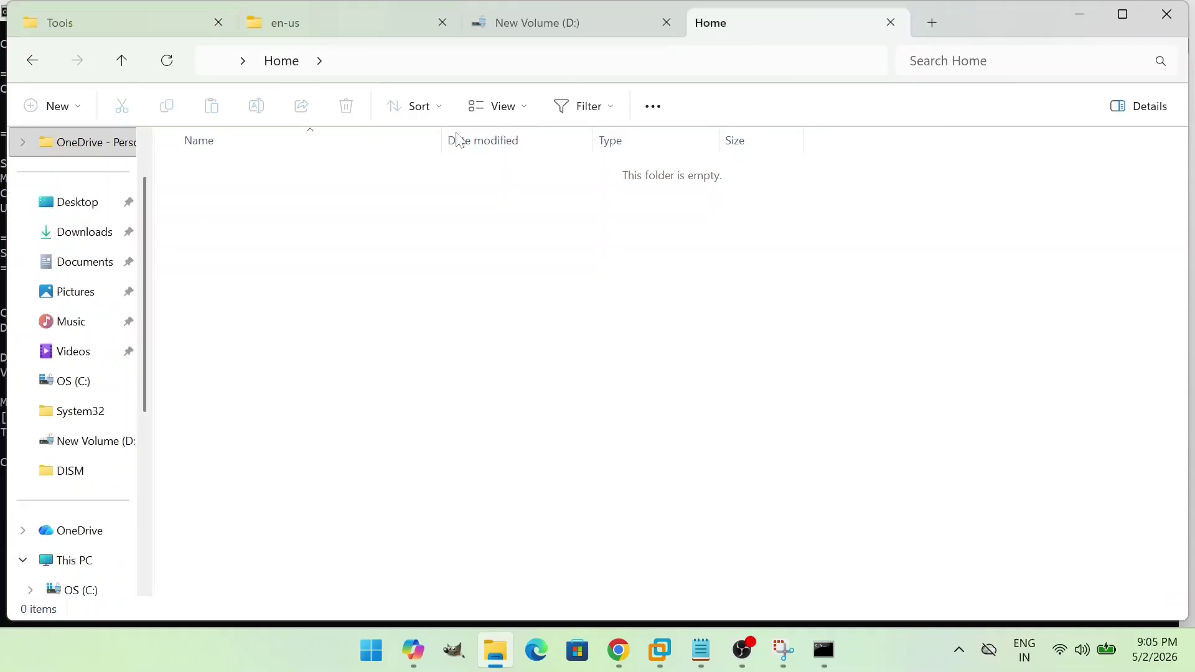
pyautogui.click(73, 246)
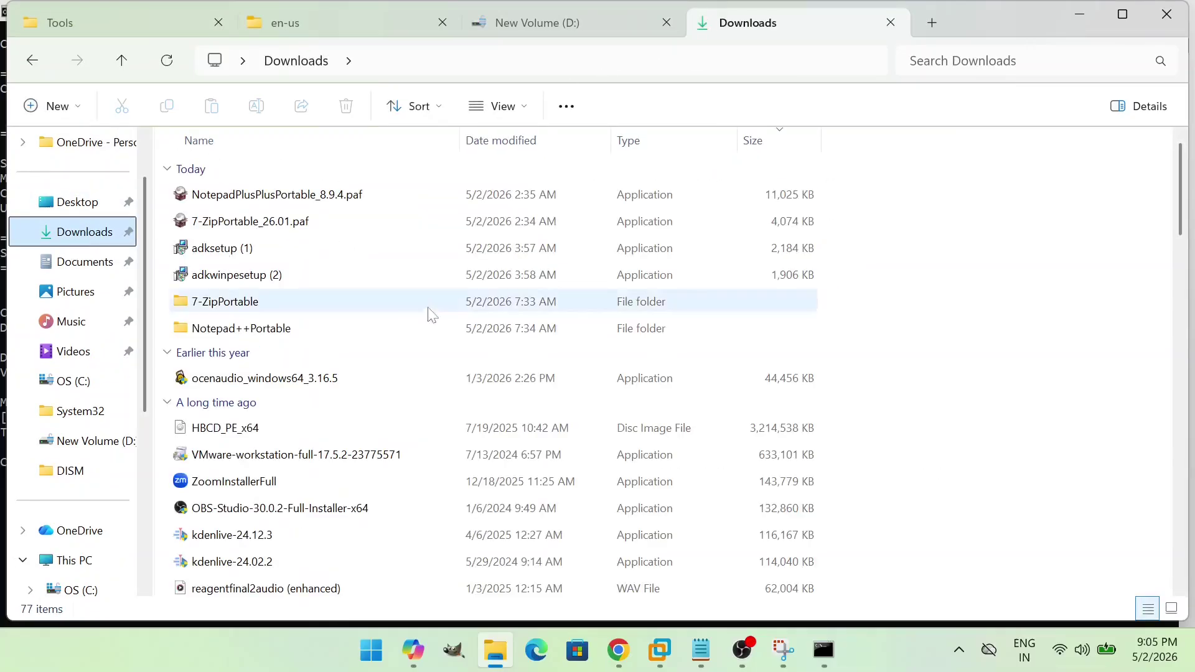
pyautogui.click(270, 309)
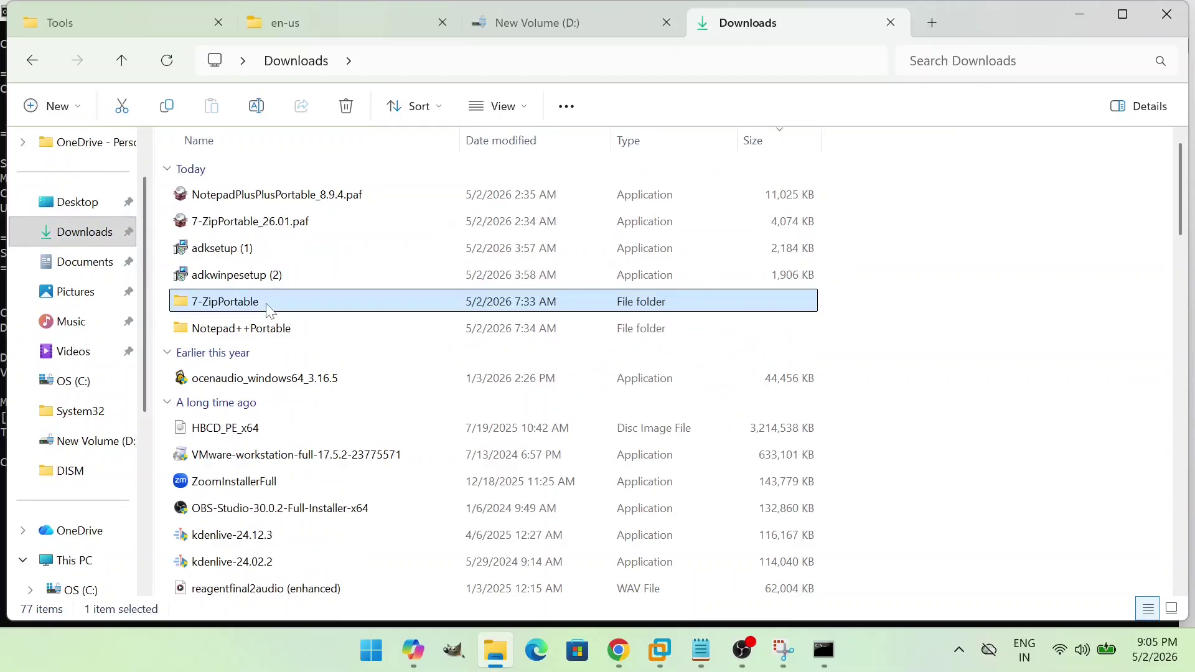
pyautogui.hotkey('shift', 'Down')
pyautogui.hotkey('ctrl', 'c')
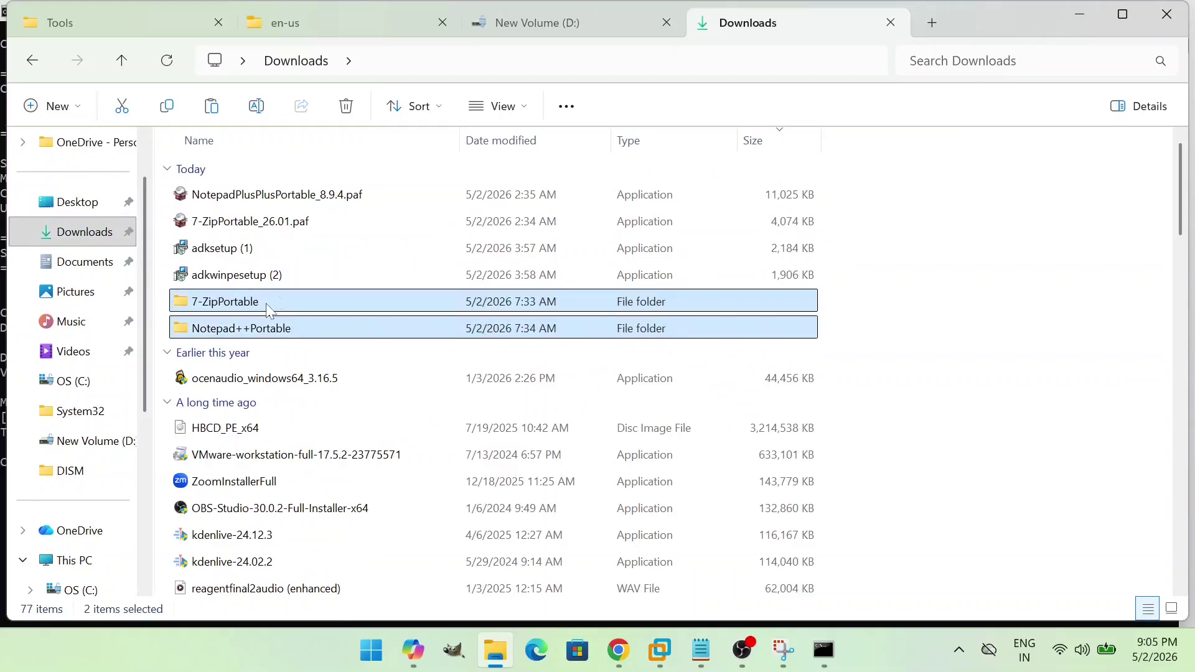
pyautogui.click(86, 11)
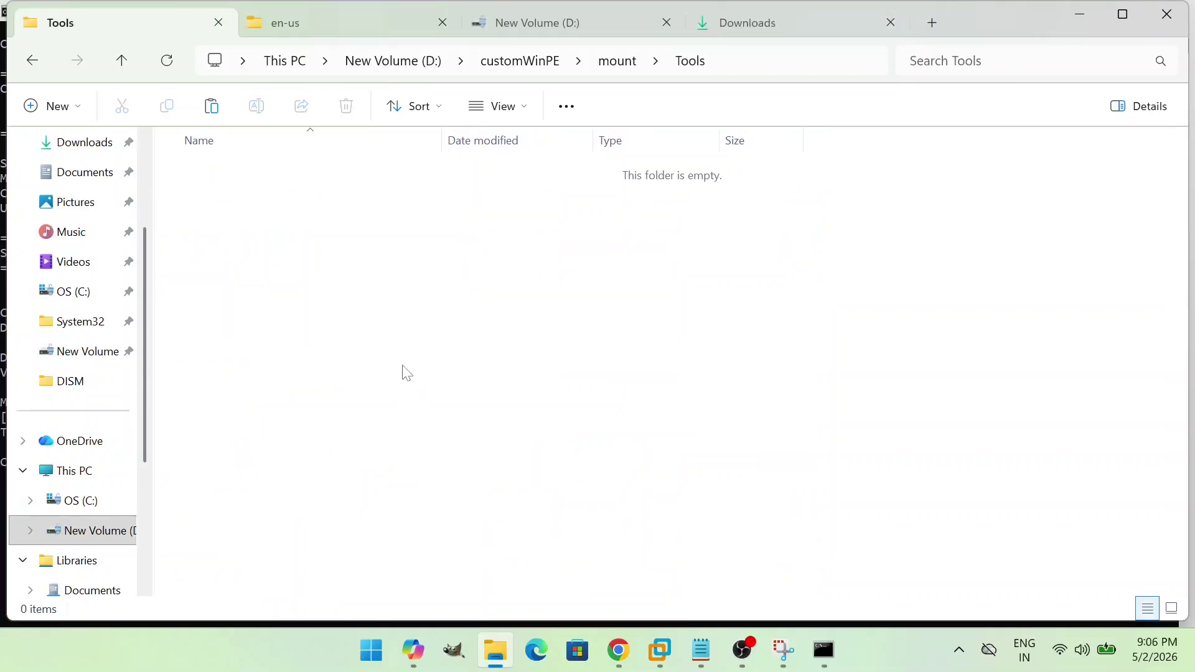
pyautogui.hotkey('ctrl', 'v')
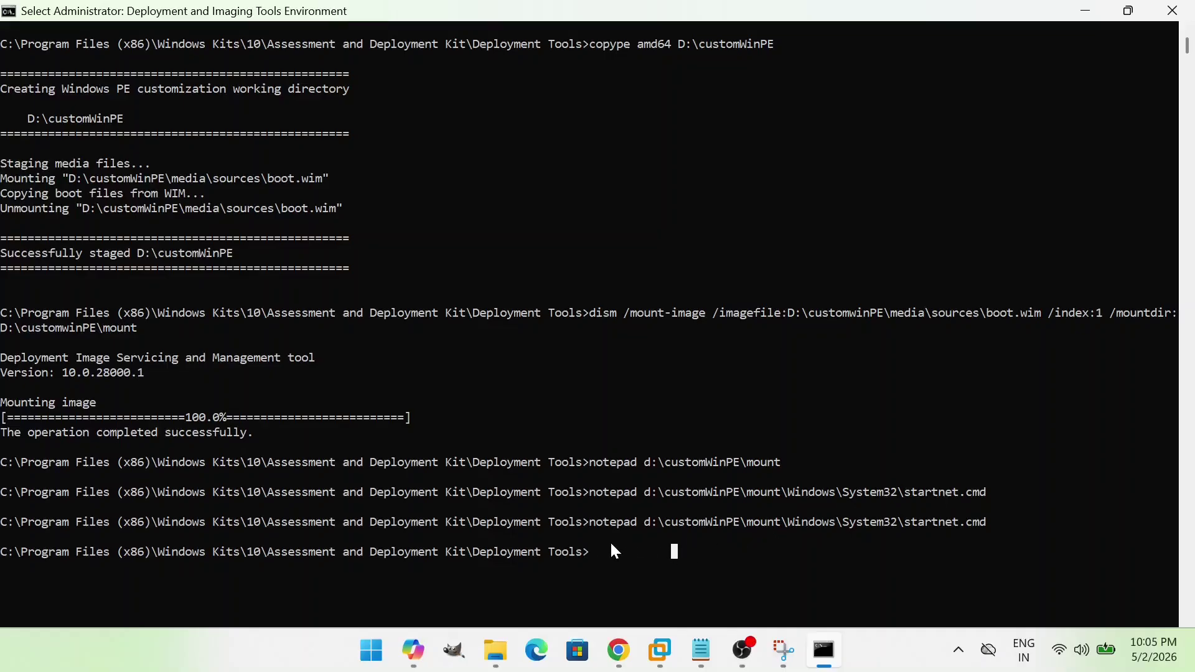
# Try to unmount the image and save its changes with dism /unmount-image /mountdir D:\customwinPE\mount /commit.
pyautogui.write('dism ')
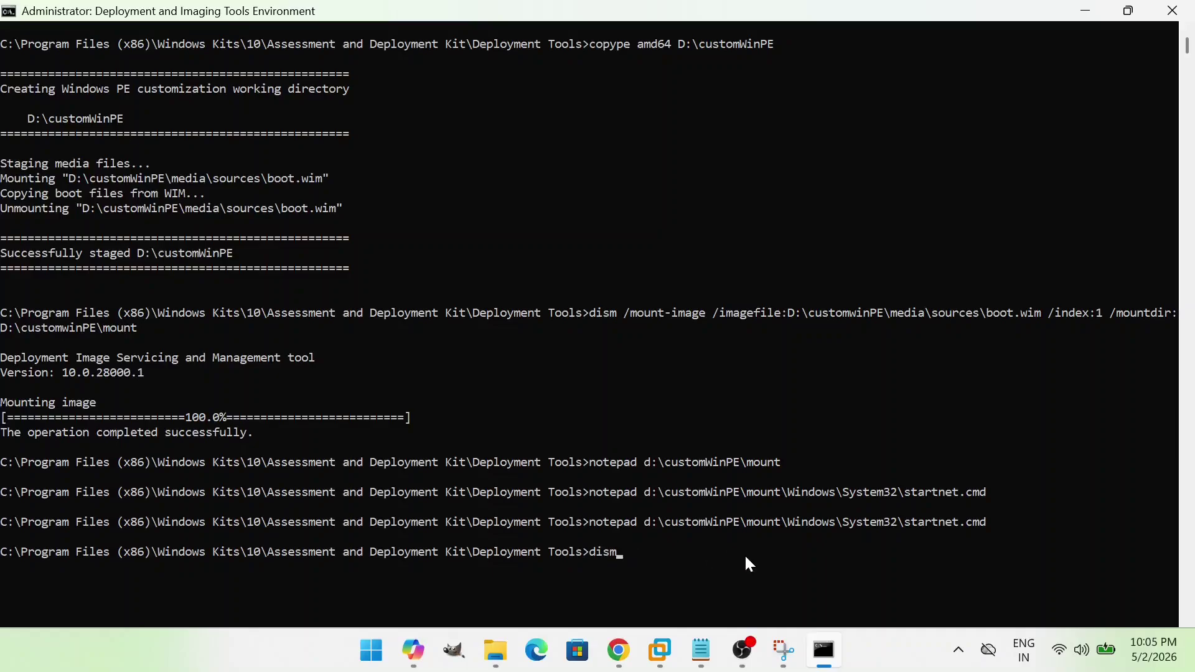
pyautogui.write('/unmount-image mo')
pyautogui.press('BackSpace')
pyautogui.write('/m')
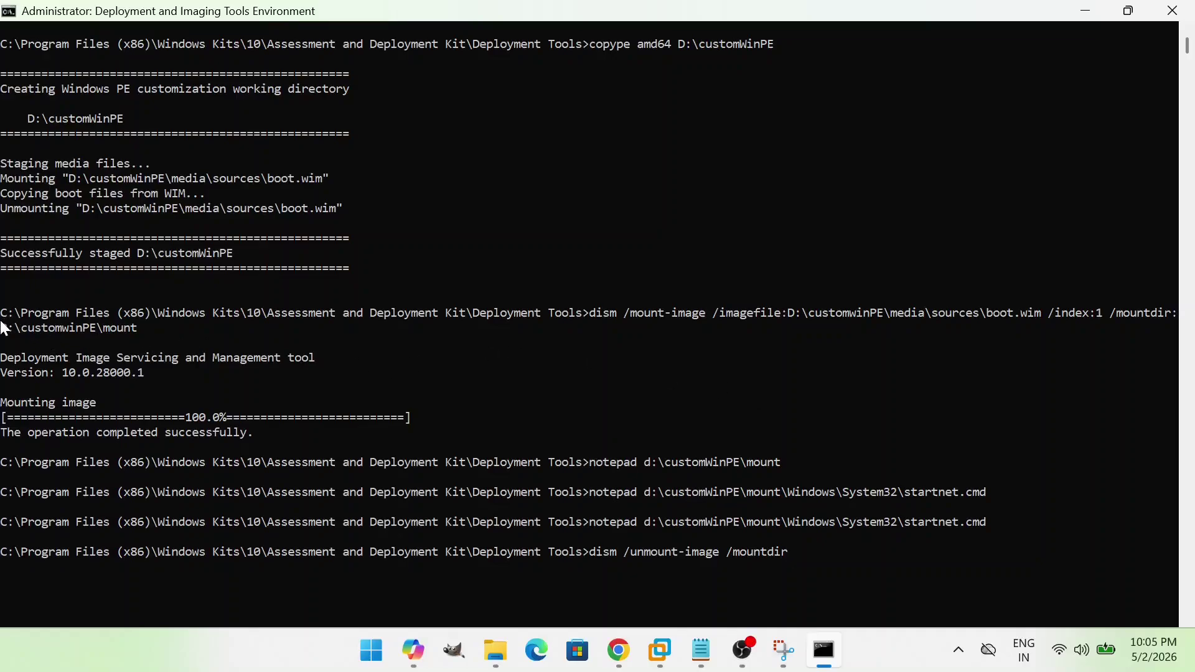
pyautogui.moveTo(3, 328); pyautogui.dragTo(136, 331)
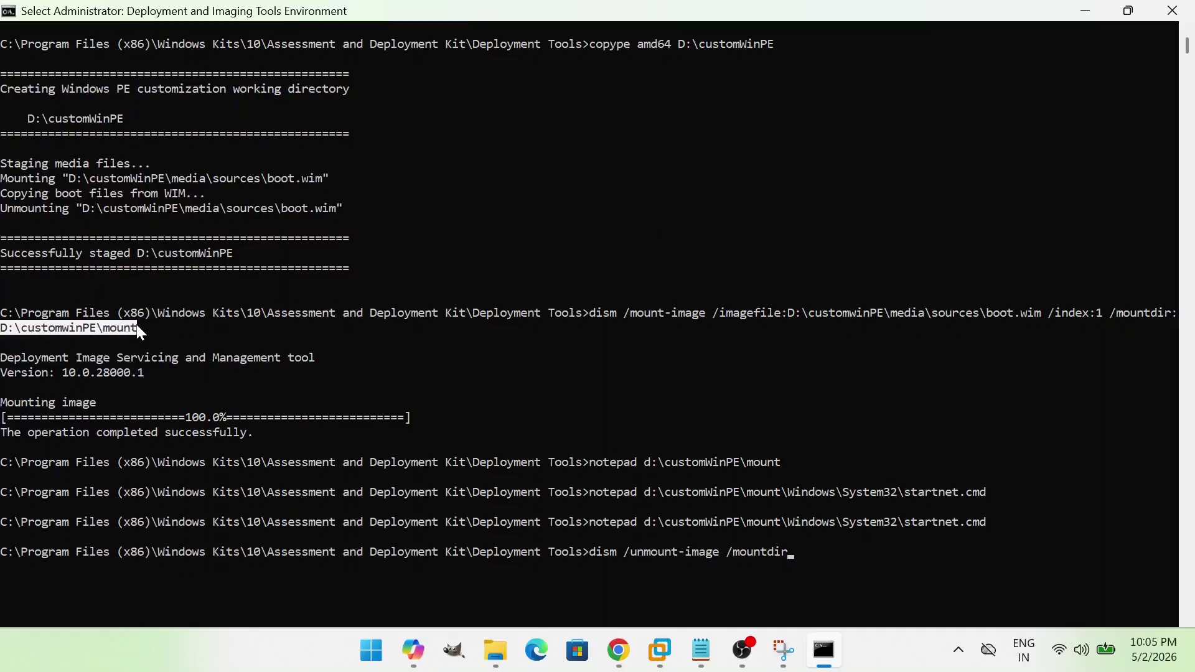
pyautogui.rightClick(136, 323)
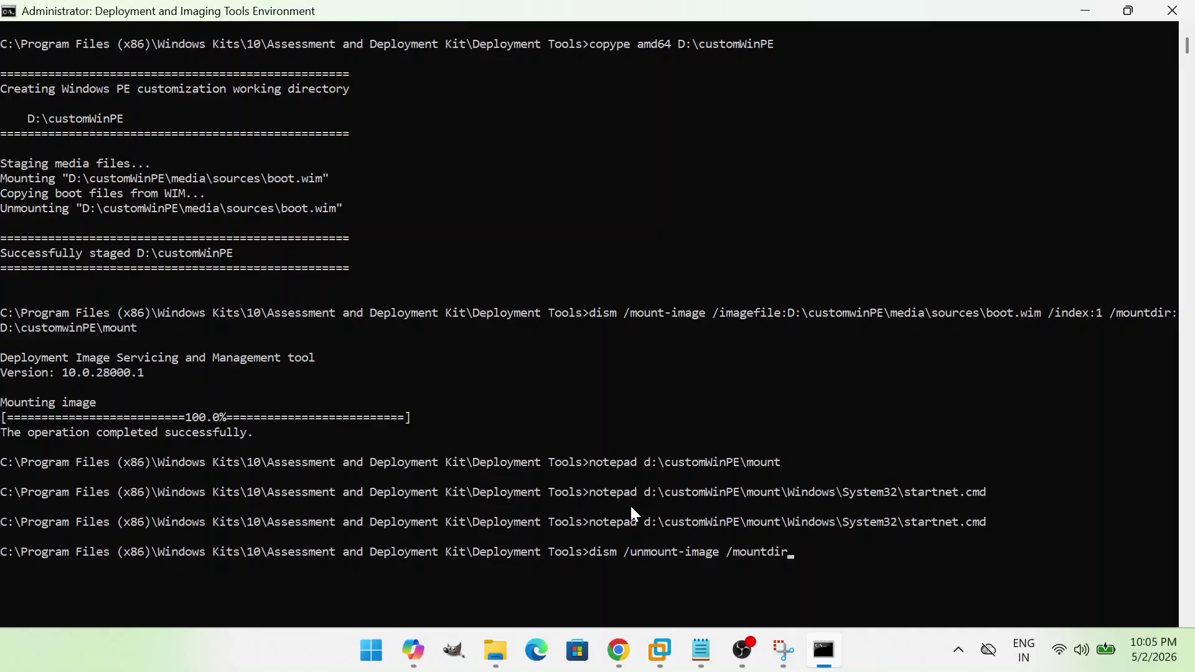
pyautogui.rightClick(821, 553)
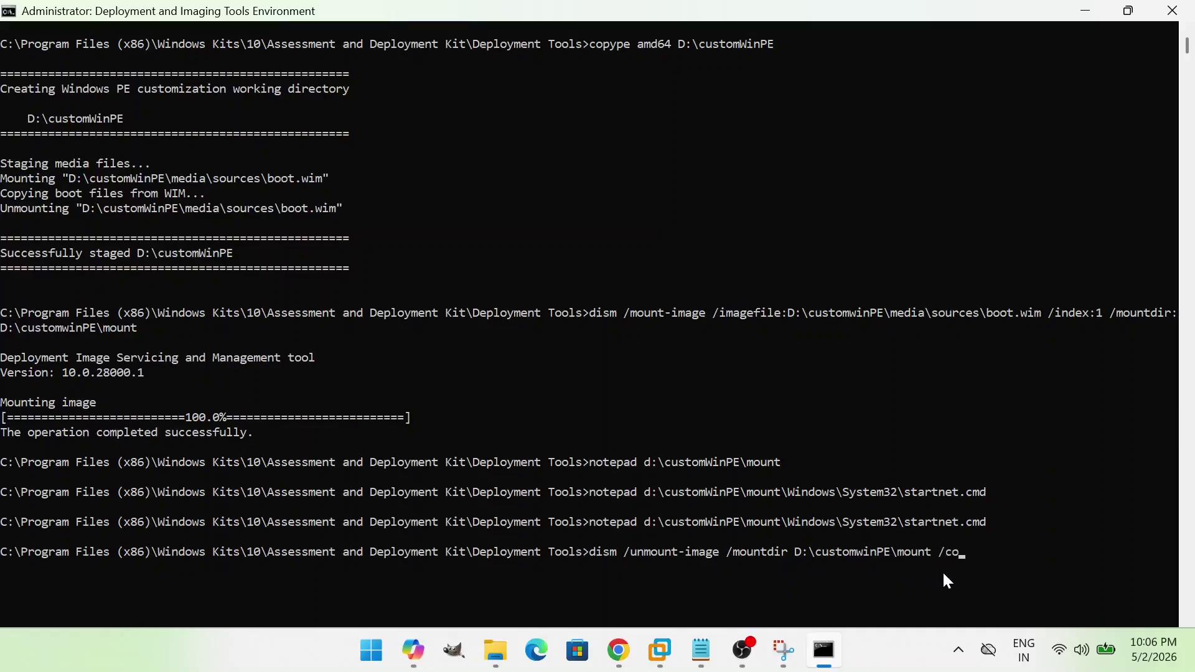
pyautogui.write('mit')
pyautogui.press('Return')
# Correct the unmount command to dism /unmount-image /mountdir:D:\customwinPE\mount /commit and run it.
pyautogui.press('Up')
pyautogui.press('Left')
pyautogui.press('Left')
pyautogui.press('Left')
pyautogui.press('Left')
pyautogui.press('Left')
pyautogui.press('Left')
pyautogui.press('Left')
pyautogui.press('Left')
pyautogui.press('Left')
pyautogui.press('Left')
pyautogui.press('Left')
pyautogui.press('Left')
pyautogui.press('Left')
pyautogui.press('Left')
pyautogui.press('Left')
pyautogui.press('Left')
pyautogui.press('Left')
pyautogui.press('Left')
pyautogui.press('Left')
pyautogui.press('Left')
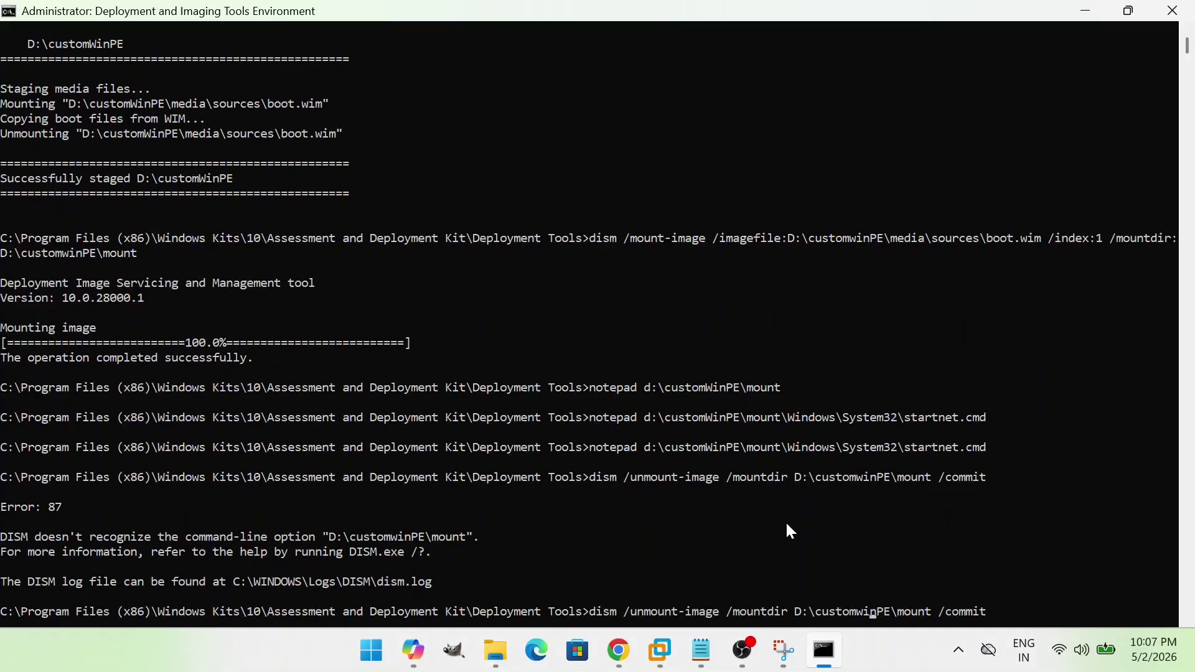
pyautogui.press('BackSpace')
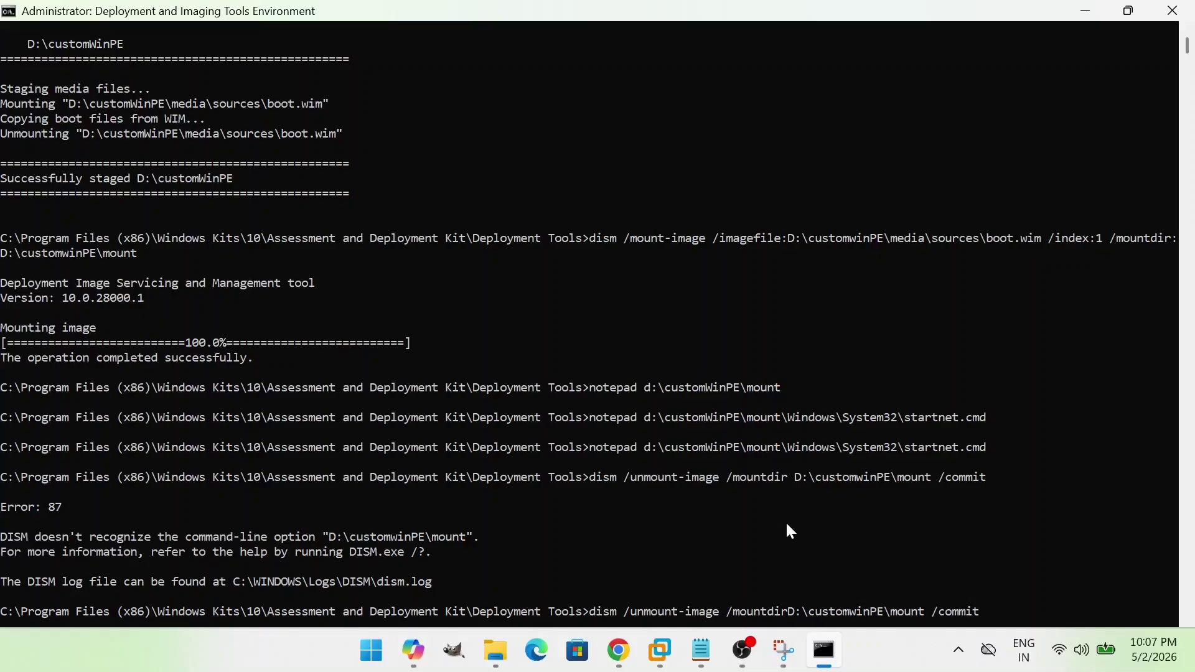
pyautogui.write(':')
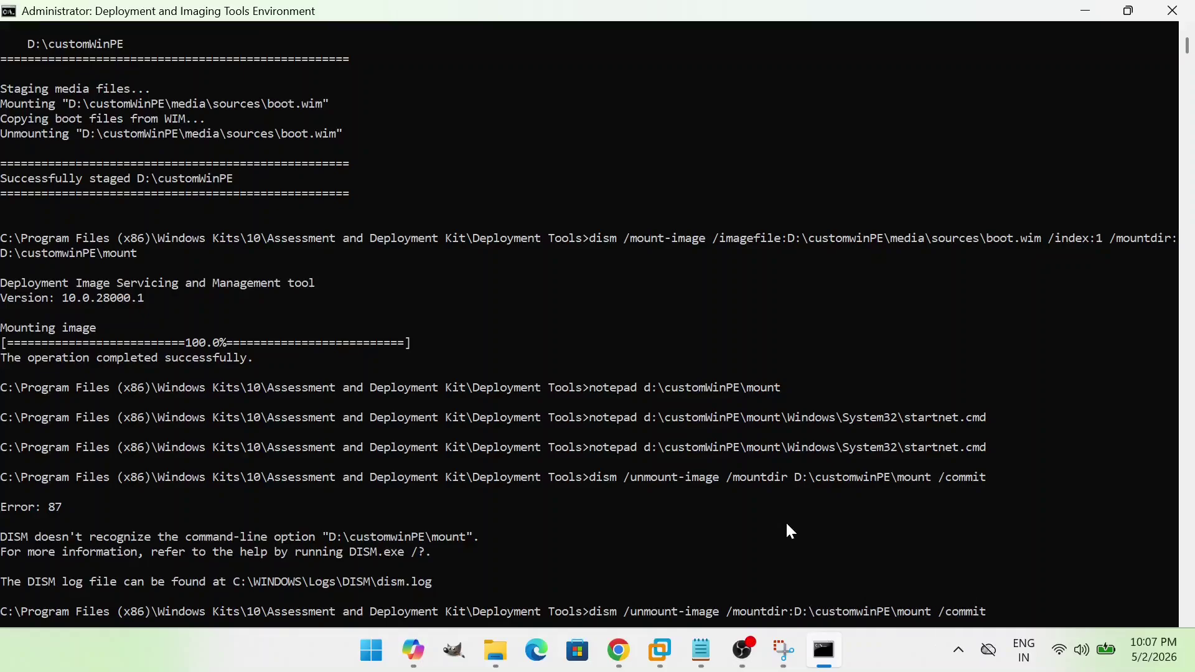
pyautogui.press('Return')
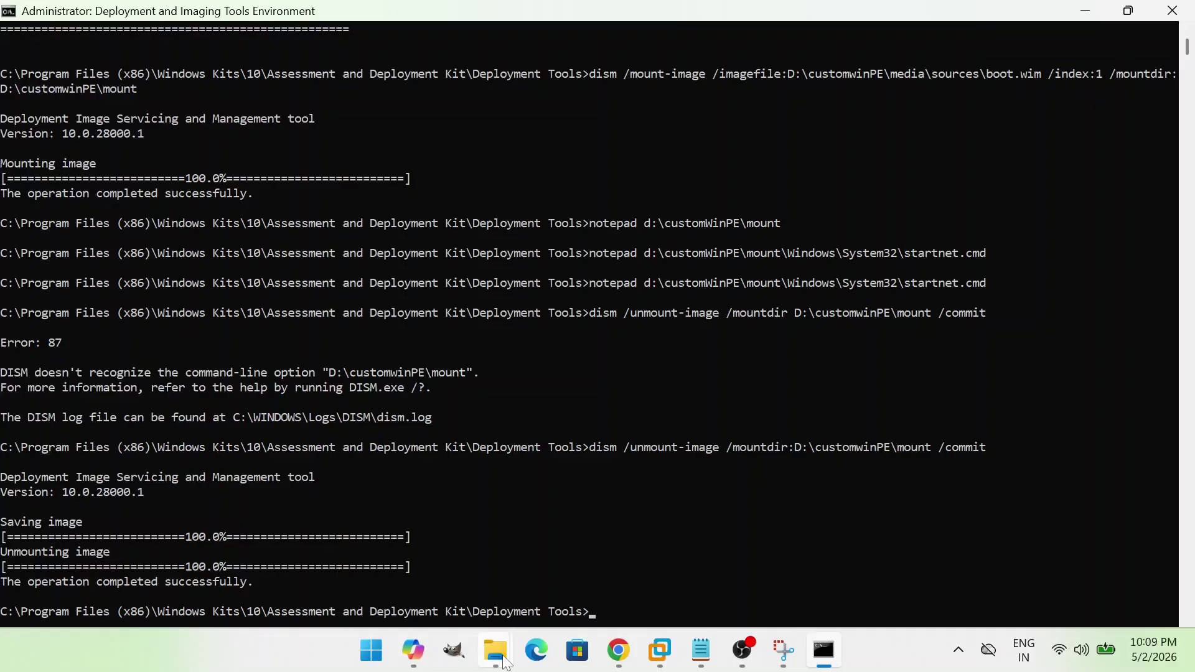
# Switch to File Explorer, inspect the mount folder inside customWinPE on the D: drive, and select the media folder.
pyautogui.moveTo(495, 650)
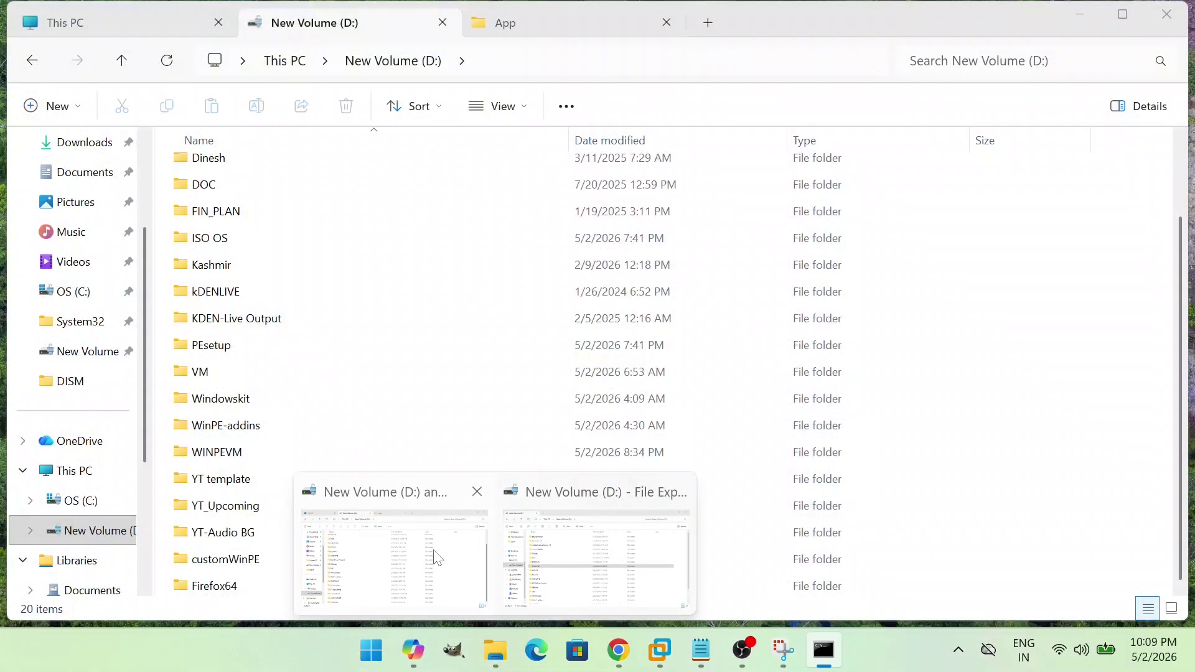
pyautogui.click(436, 557)
pyautogui.doubleClick(293, 559)
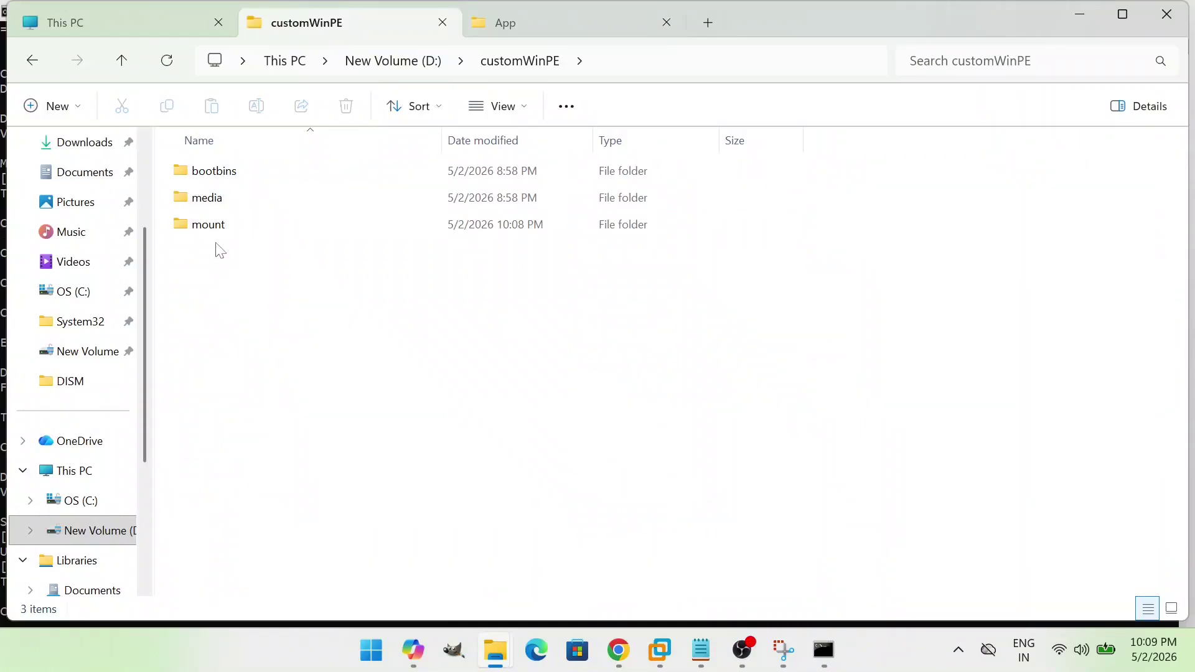
pyautogui.doubleClick(257, 234)
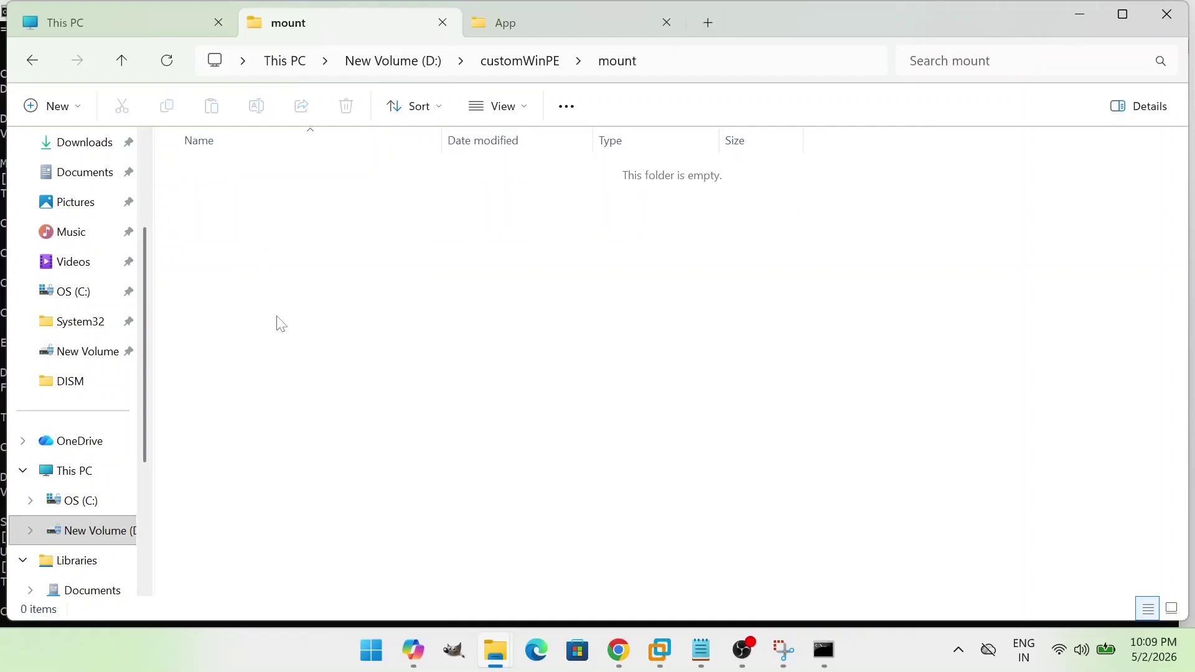
pyautogui.hotkey('alt', 'Left')
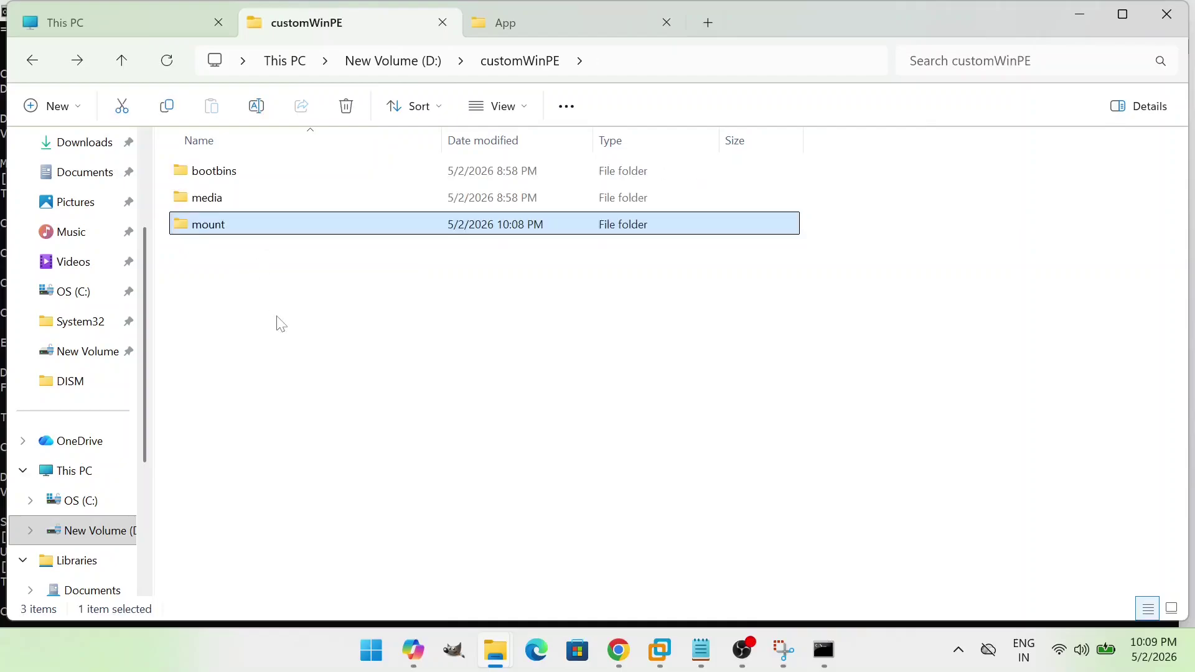
pyautogui.click(298, 202)
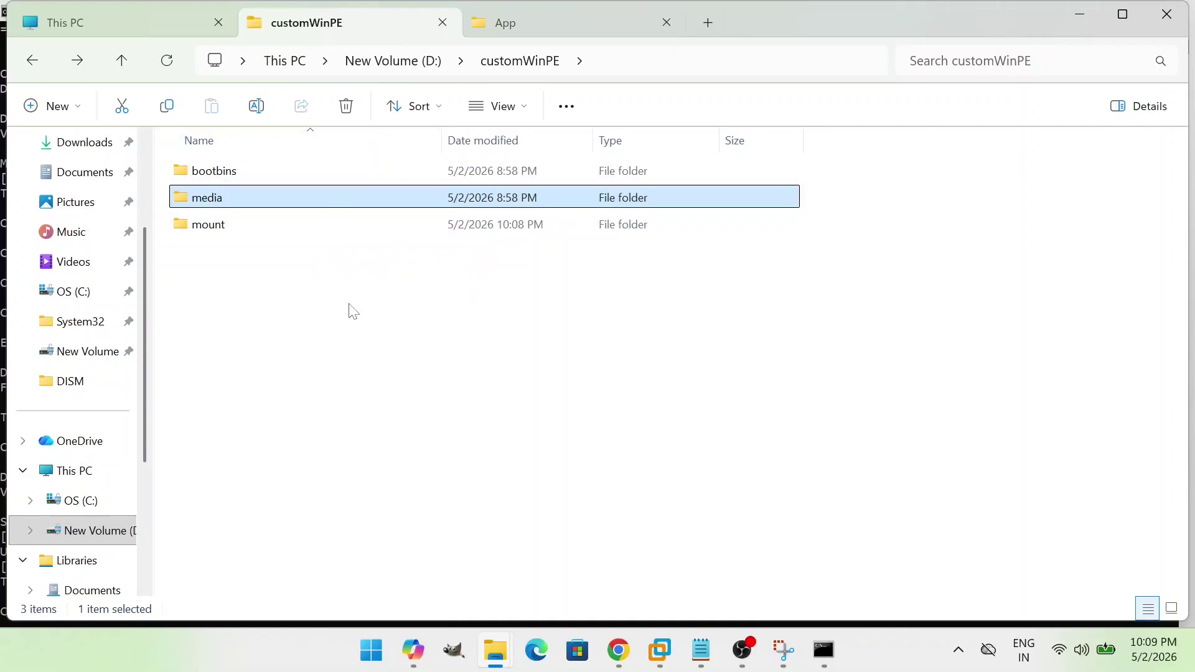
# Switch to the Deployment and Imaging Tools Environment and clear the MakeWinPEMedia example command from the prompt.
pyautogui.click(823, 650)
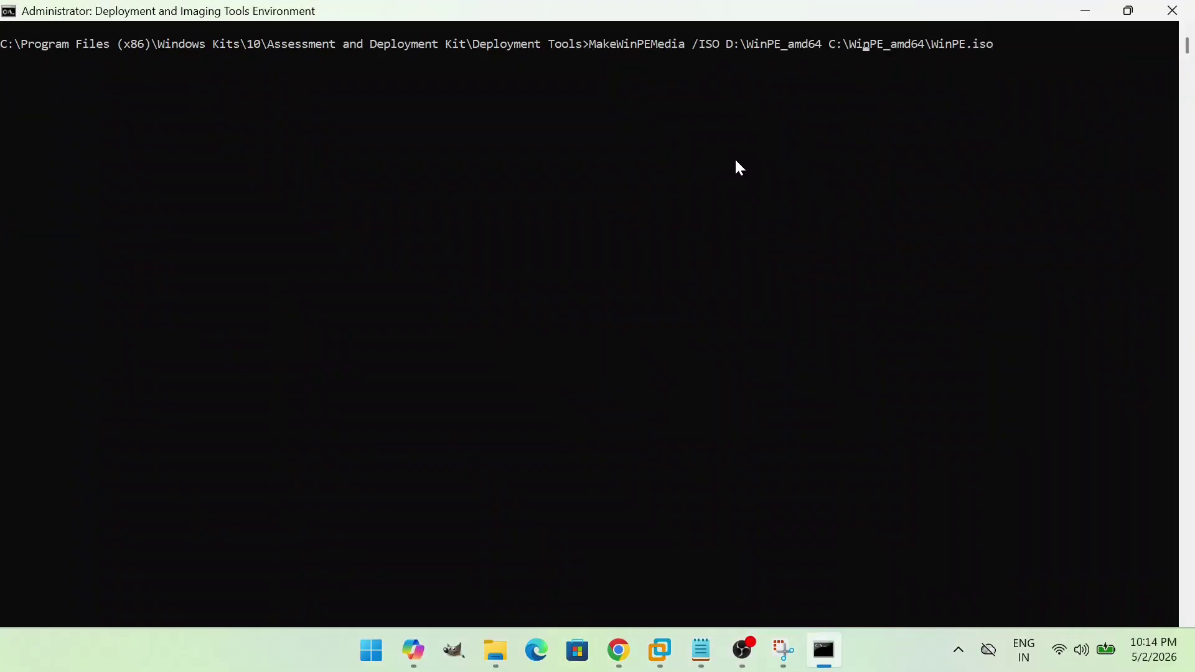
pyautogui.press('Right')
pyautogui.press('Right')
pyautogui.press('Right')
pyautogui.press('Right')
pyautogui.press('Right')
pyautogui.press('Right')
pyautogui.press('Right')
pyautogui.press('Right')
pyautogui.press('Right')
pyautogui.press('Right')
pyautogui.press('Right')
pyautogui.press('Right')
pyautogui.press('Right')
pyautogui.press('Right')
pyautogui.press('Right')
pyautogui.press('Right')
pyautogui.press('Right')
pyautogui.press('Right')
pyautogui.press('Right')
pyautogui.press('BackSpace')
pyautogui.press('BackSpace')
pyautogui.press('BackSpace')
pyautogui.press('BackSpace')
pyautogui.press('BackSpace')
pyautogui.press('BackSpace')
pyautogui.press('BackSpace')
pyautogui.press('BackSpace')
pyautogui.press('BackSpace')
pyautogui.press('BackSpace')
pyautogui.press('BackSpace')
pyautogui.press('BackSpace')
pyautogui.press('BackSpace')
pyautogui.press('BackSpace')
pyautogui.press('BackSpace')
pyautogui.press('BackSpace')
pyautogui.press('BackSpace')
pyautogui.press('BackSpace')
pyautogui.press('BackSpace')
pyautogui.press('BackSpace')
pyautogui.press('BackSpace')
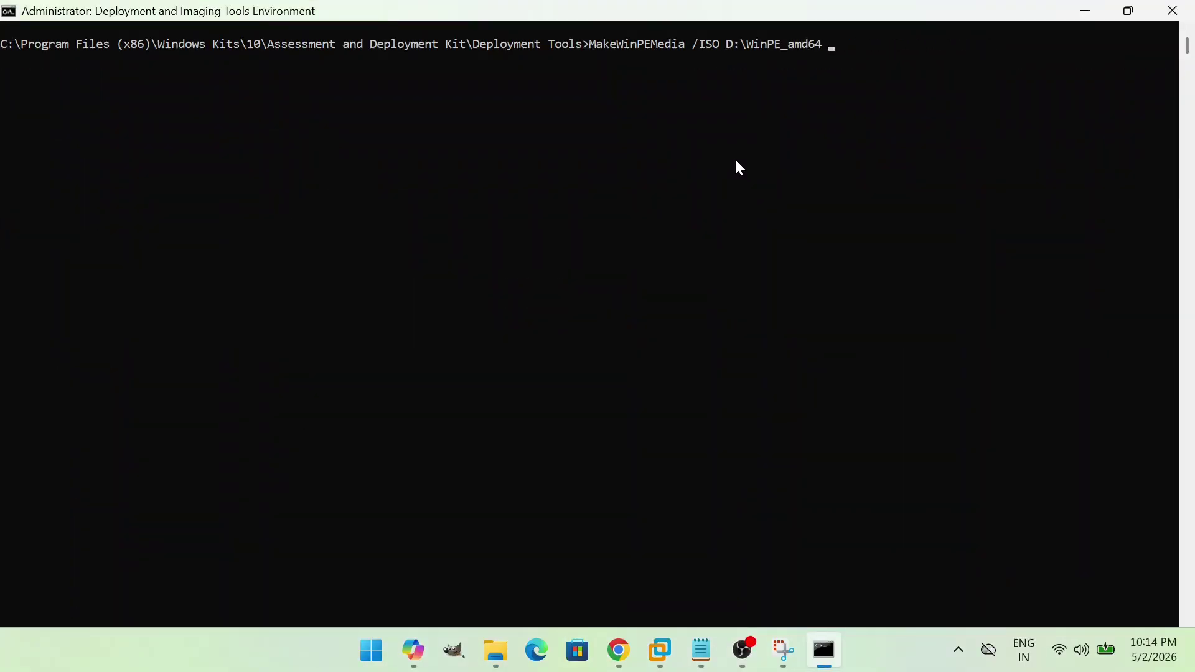
pyautogui.press('BackSpace')
pyautogui.press('BackSpace')
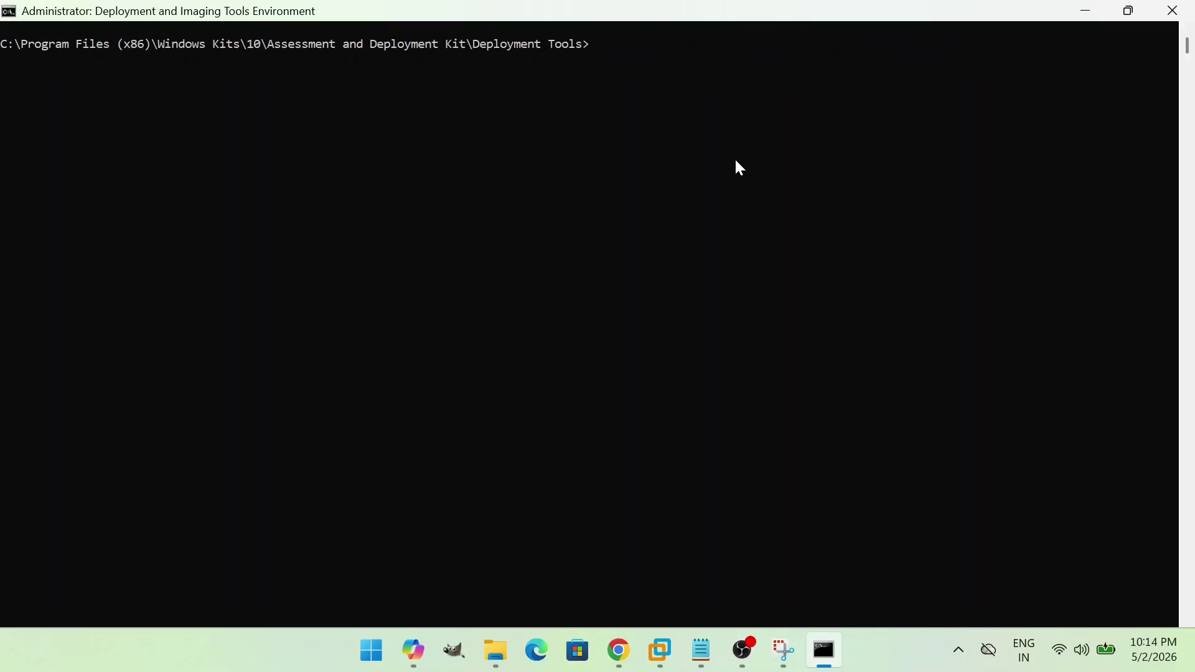
# Try to start building the ISO by running makewinpemedia /iso d:.
pyautogui.write('makewinpemedia /iso')
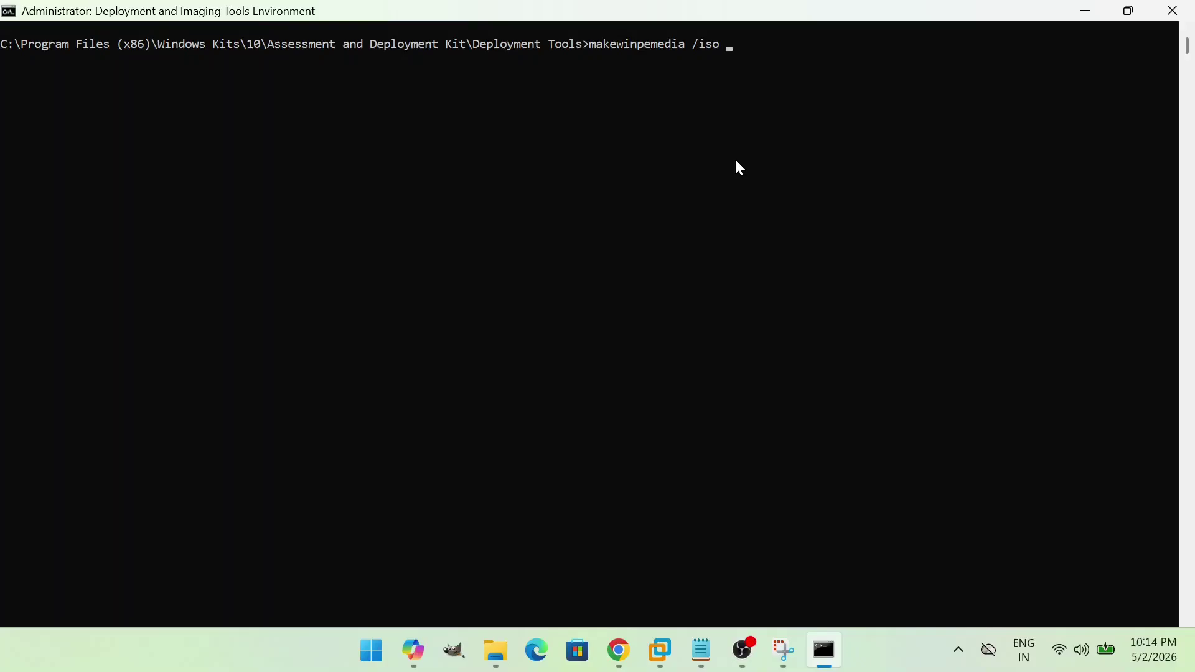
pyautogui.write('d:')
pyautogui.press('Return')
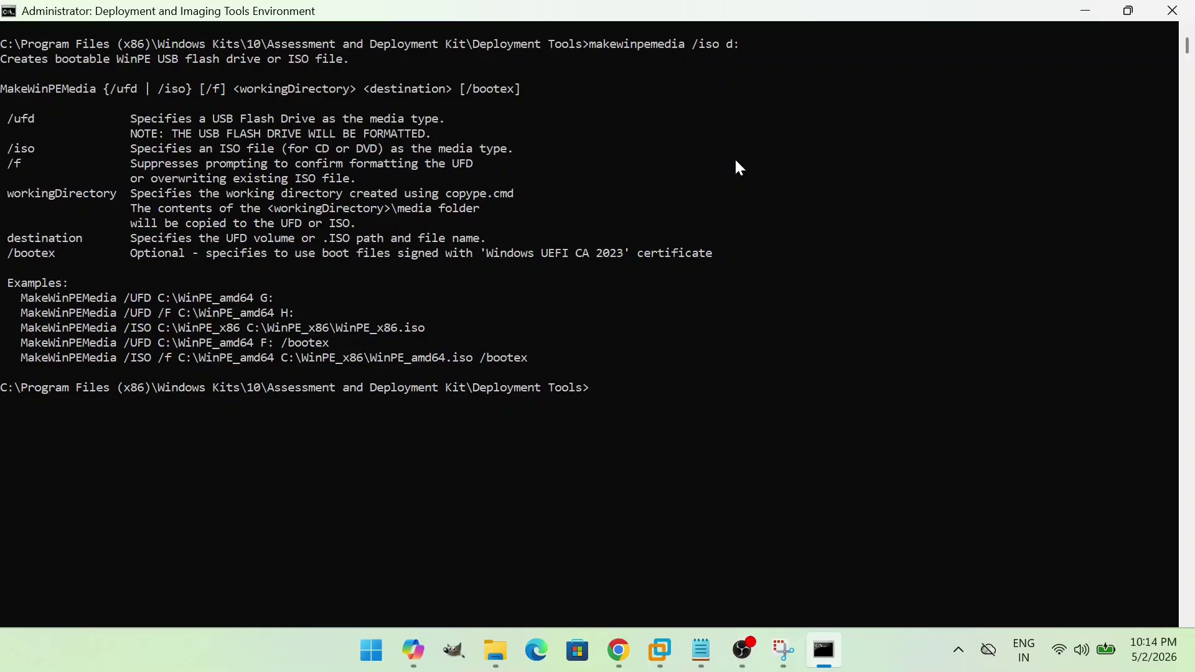
# Correct the quoting of the destination path and run makewinpemedia /iso d:\customWinPE "d:\ISO OS\customwinpe.iso".
pyautogui.press('Up')
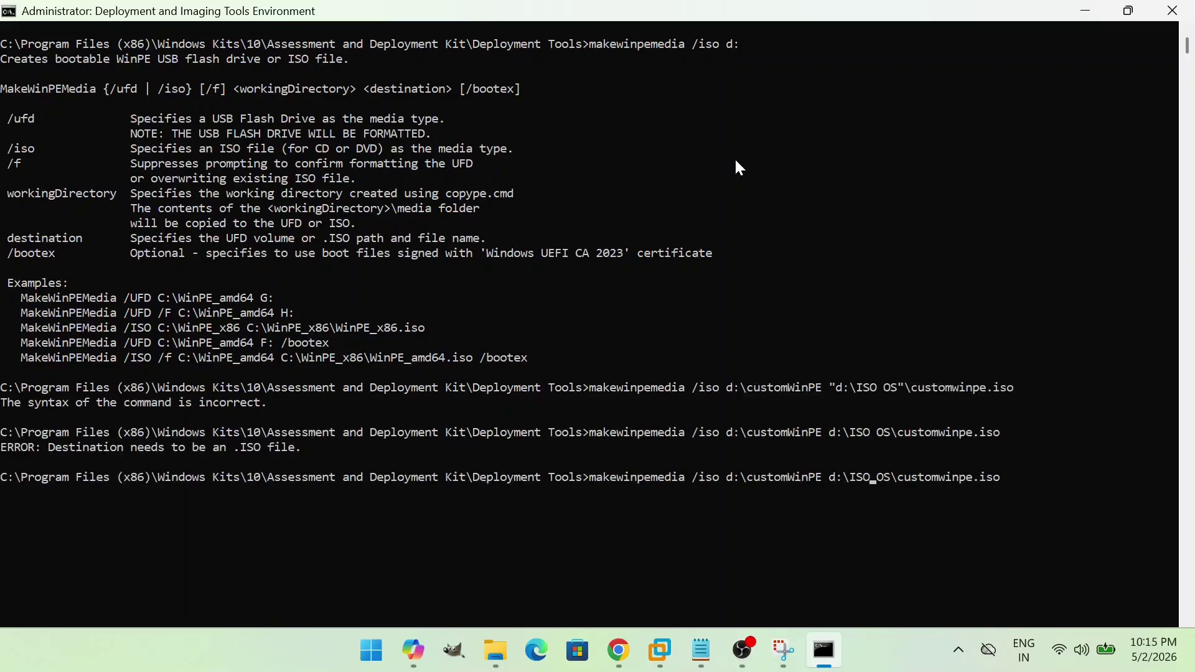
pyautogui.press('Right')
pyautogui.press('Right')
pyautogui.press('Right')
pyautogui.press('Right')
pyautogui.press('Right')
pyautogui.press('Right')
pyautogui.press('Right')
pyautogui.press('Right')
pyautogui.press('Right')
pyautogui.press('Right')
pyautogui.press('Right')
pyautogui.press('Right')
pyautogui.press('Right')
pyautogui.press('Right')
pyautogui.press('Right')
pyautogui.press('Right')
pyautogui.press('Right')
pyautogui.hotkey('ctrl', 'Left')
pyautogui.hotkey('ctrl', 'Left')
pyautogui.write('"')
pyautogui.press('Return')
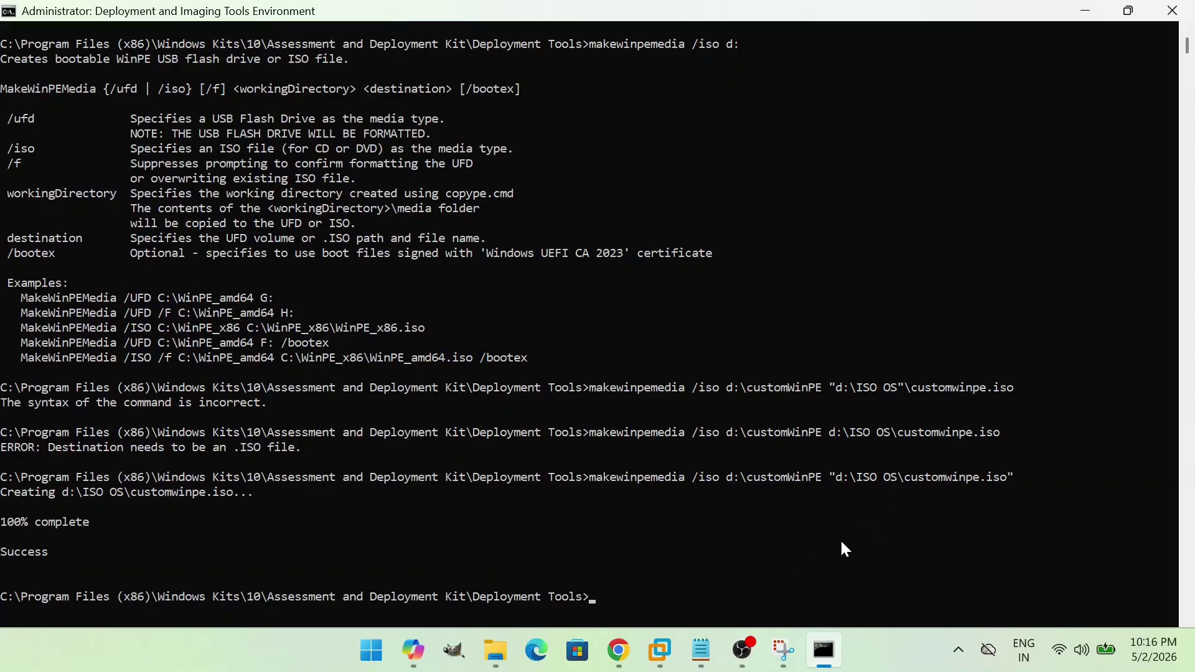
# Switch to File Explorer, open the ISO OS folder on the D: drive, and check the customwinpe disc image.
pyautogui.scroll(-1, 845, 549)
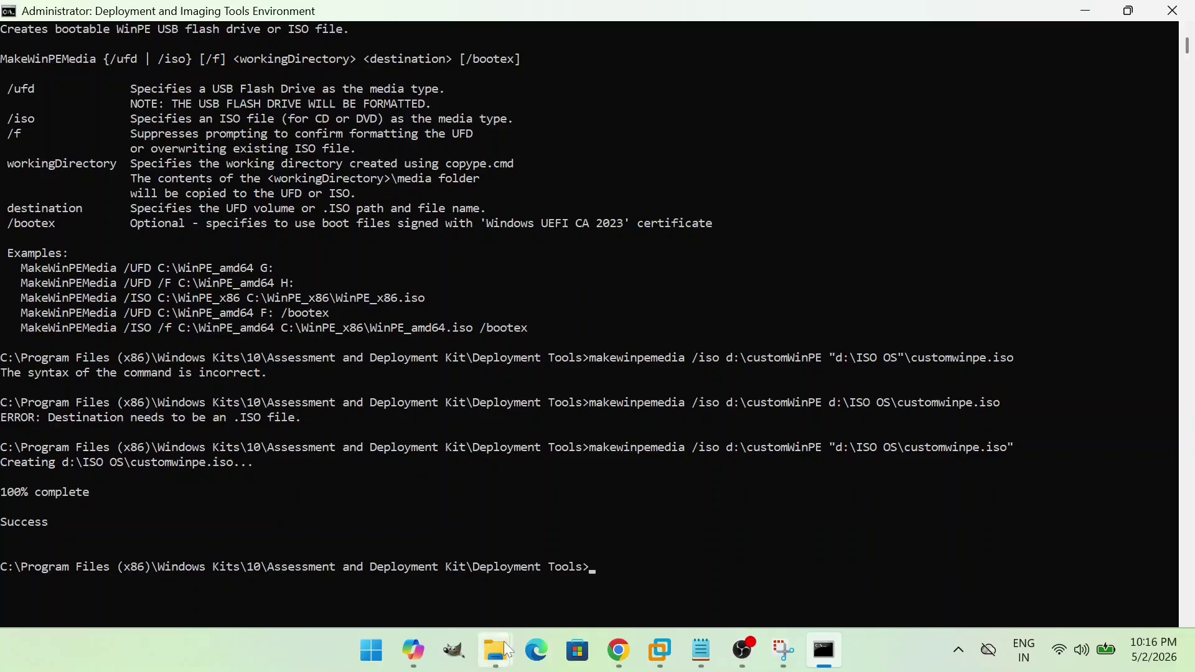
pyautogui.moveTo(496, 650)
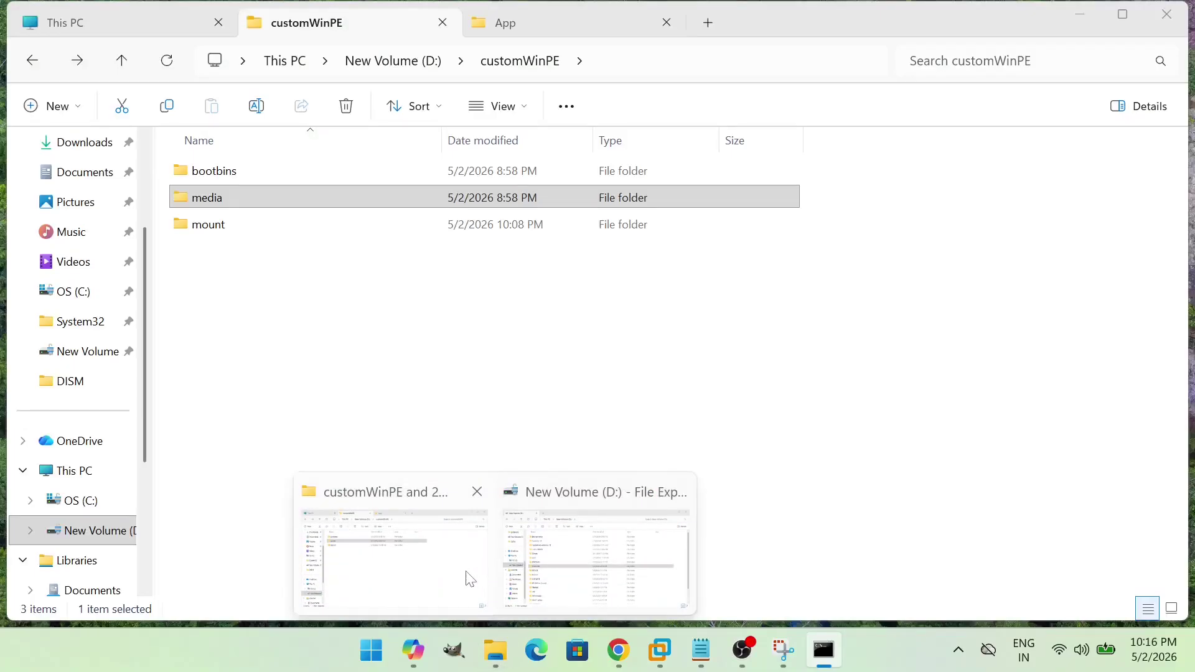
pyautogui.click(467, 576)
pyautogui.click(96, 530)
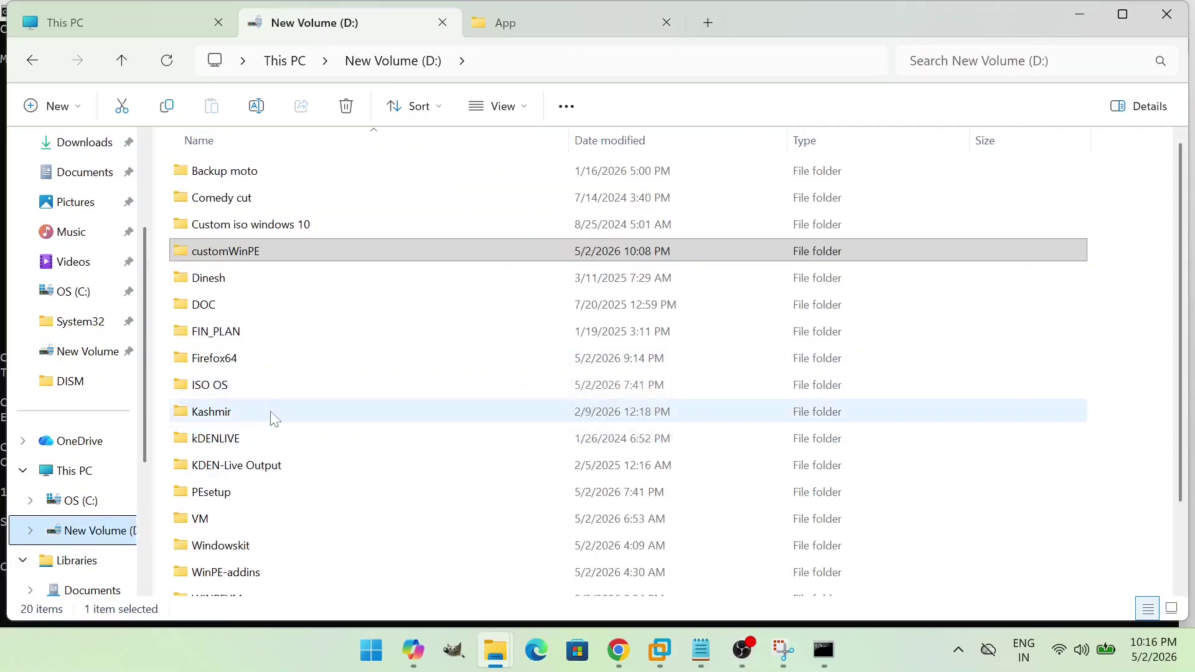
pyautogui.doubleClick(258, 385)
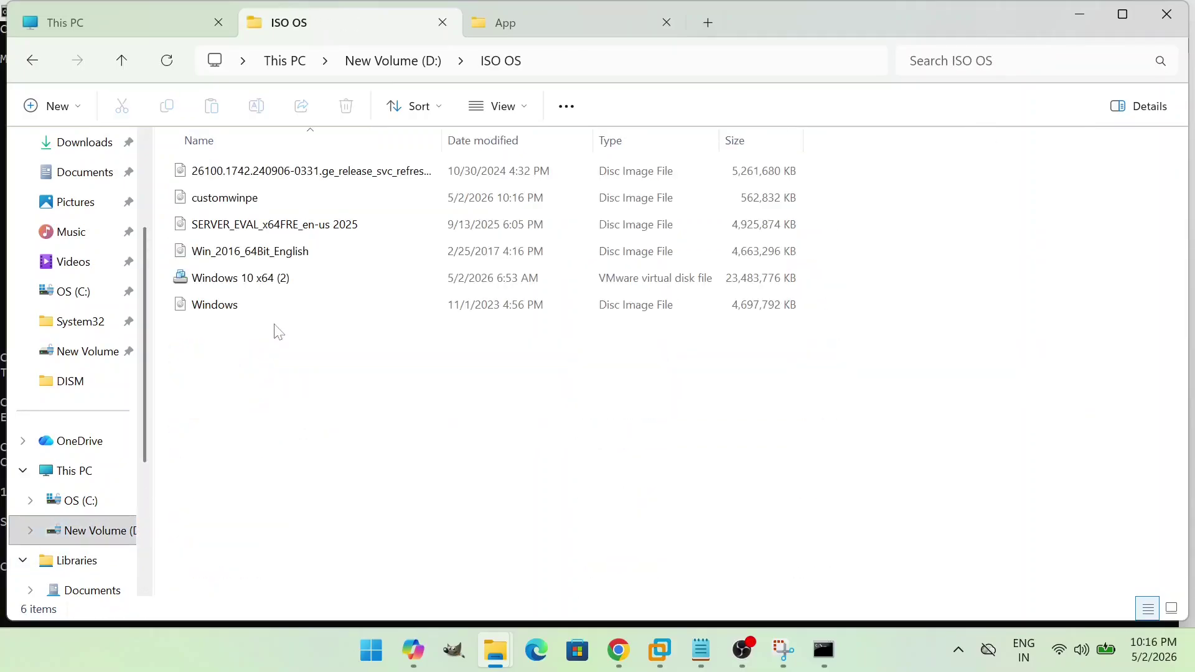
pyautogui.click(262, 197)
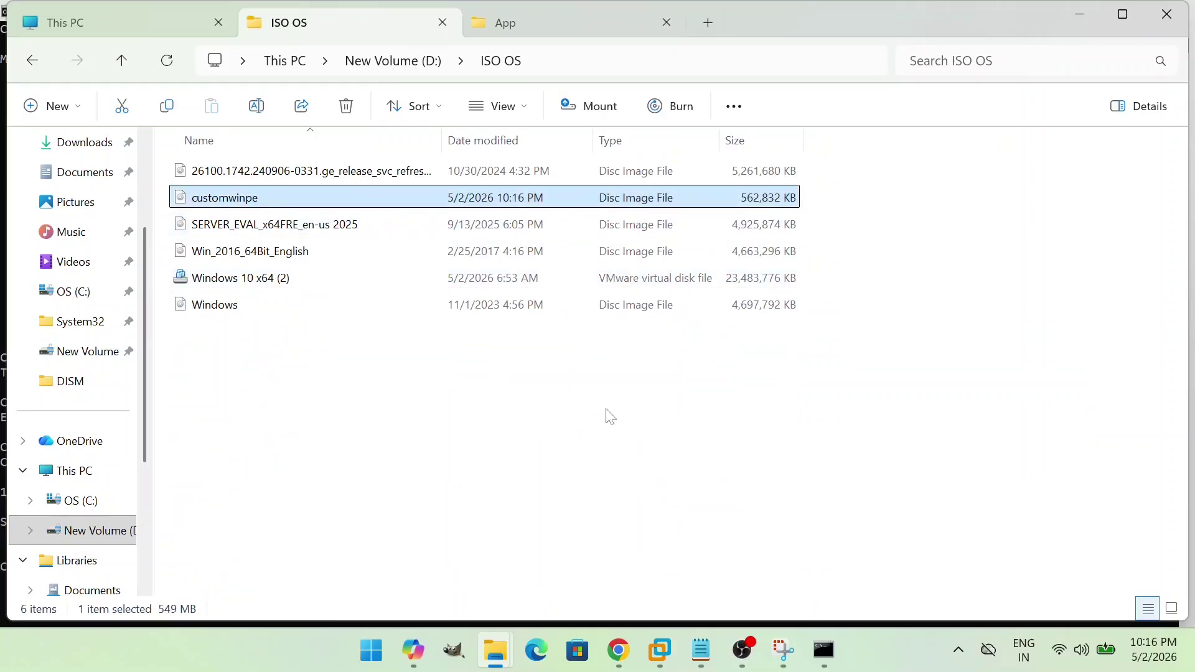
# Switch to VMware Workstation and set the WINPE virtual machine's CD/DVD drive to the image D:\ISO OS\customwinpe.iso.
pyautogui.moveTo(666, 667)
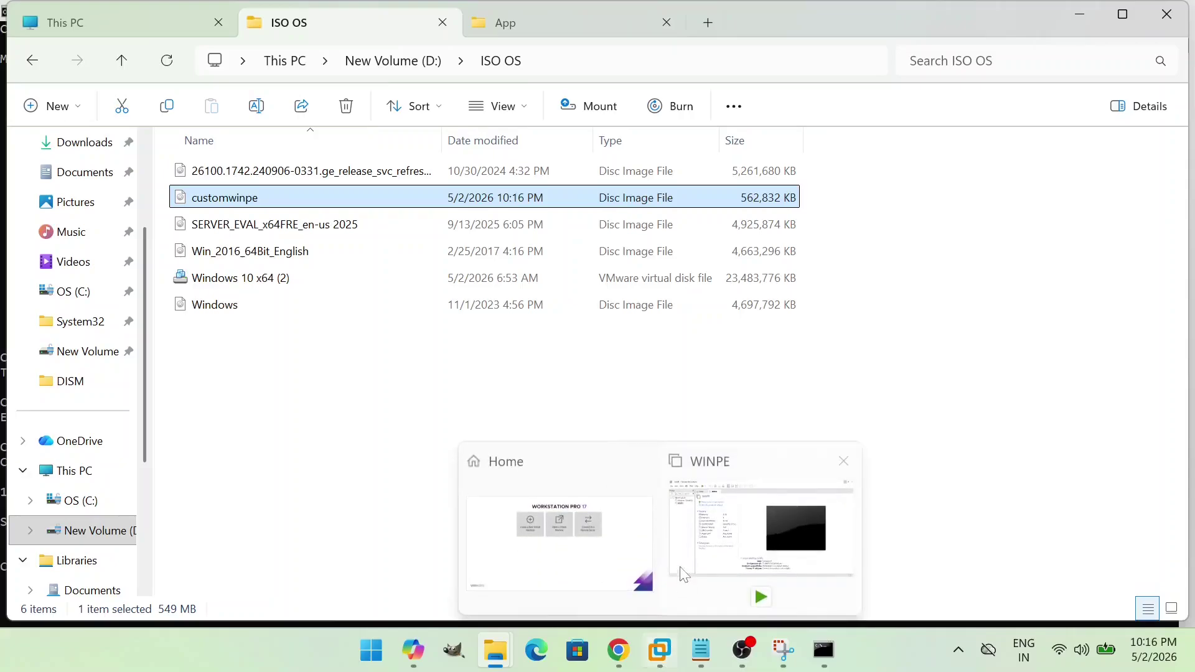
pyautogui.click(765, 542)
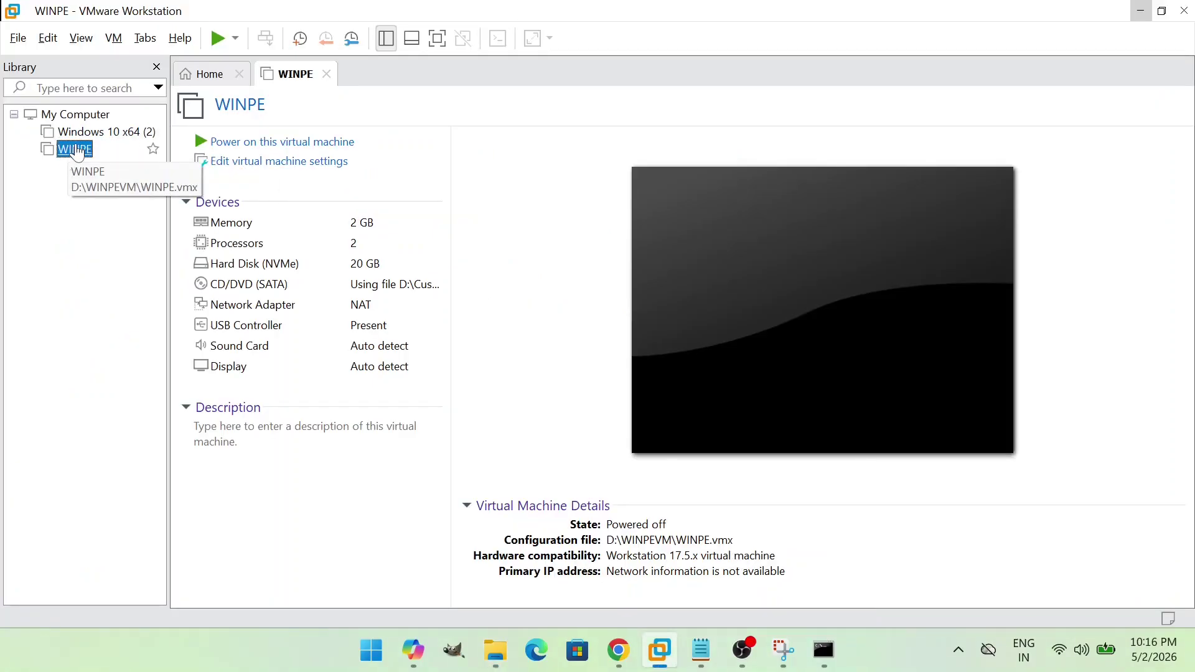
pyautogui.click(328, 162)
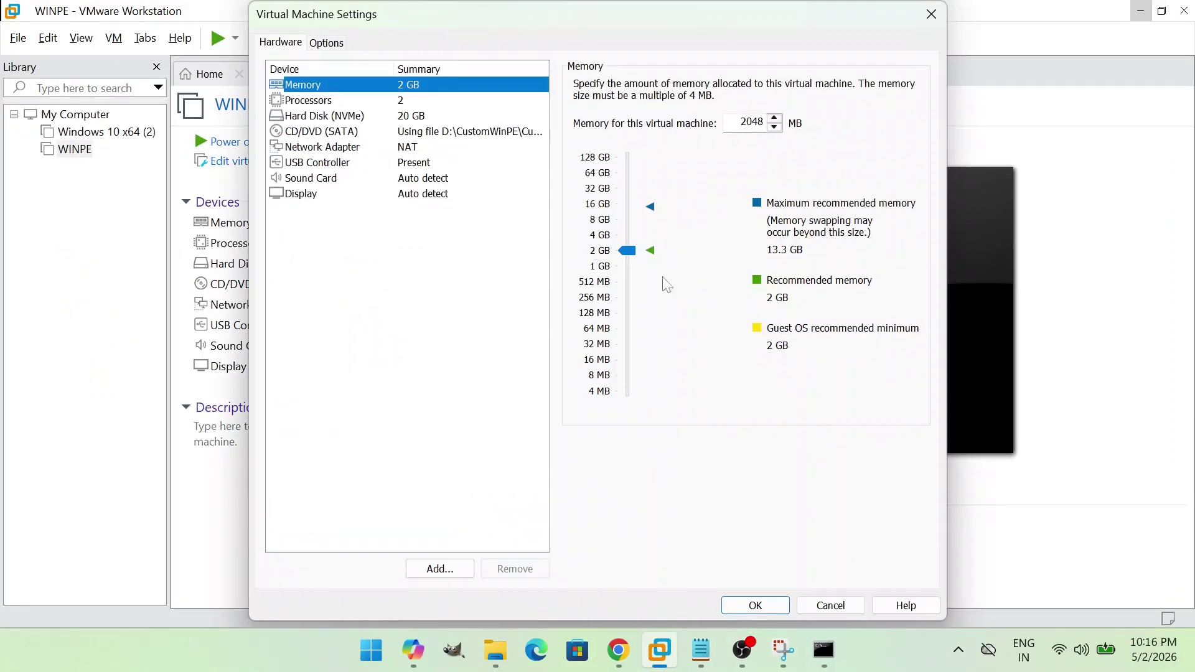
pyautogui.click(331, 131)
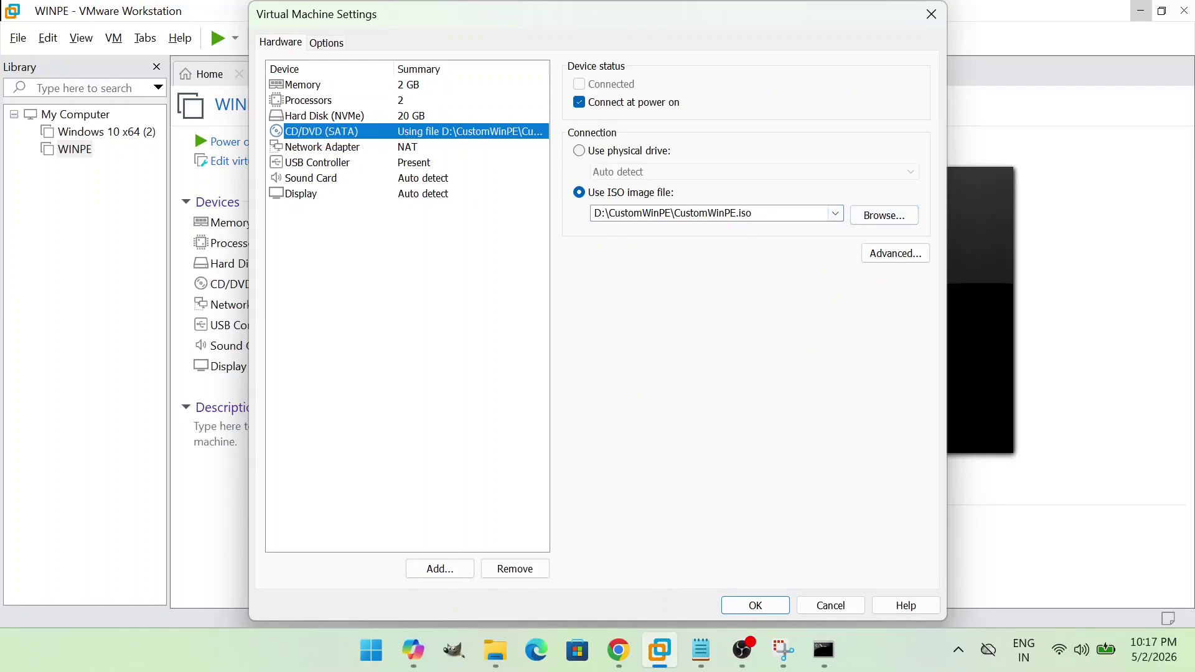
pyautogui.click(884, 215)
pyautogui.click(333, 336)
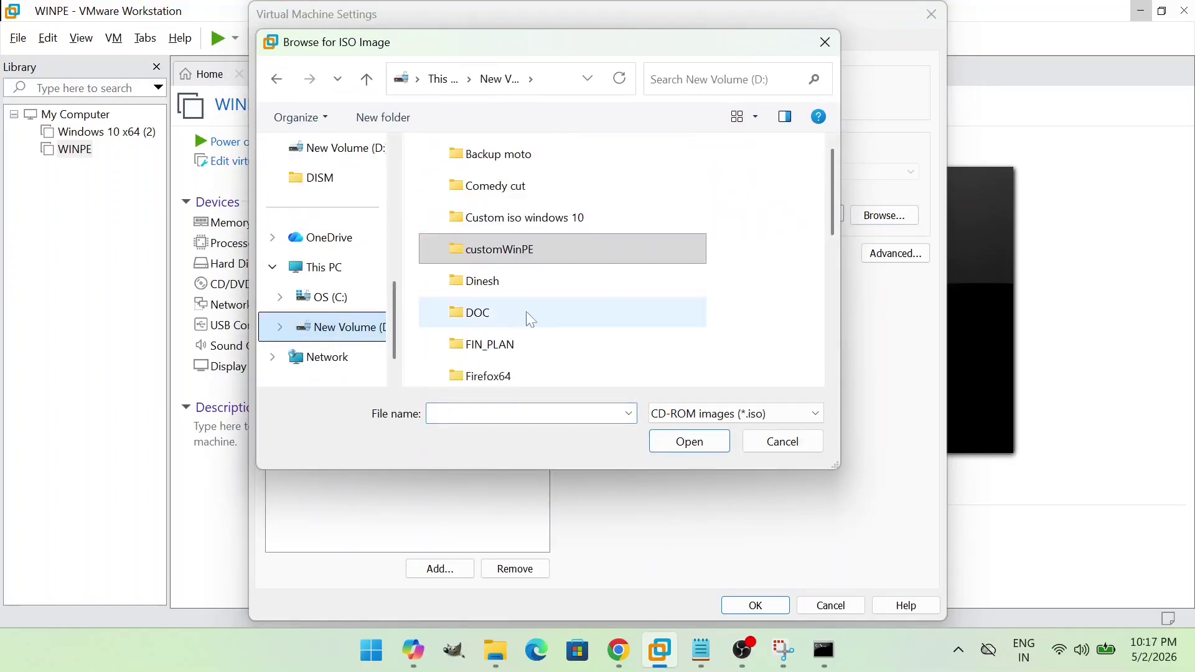
pyautogui.scroll(-5, 506, 341)
pyautogui.scroll(5, 496, 336)
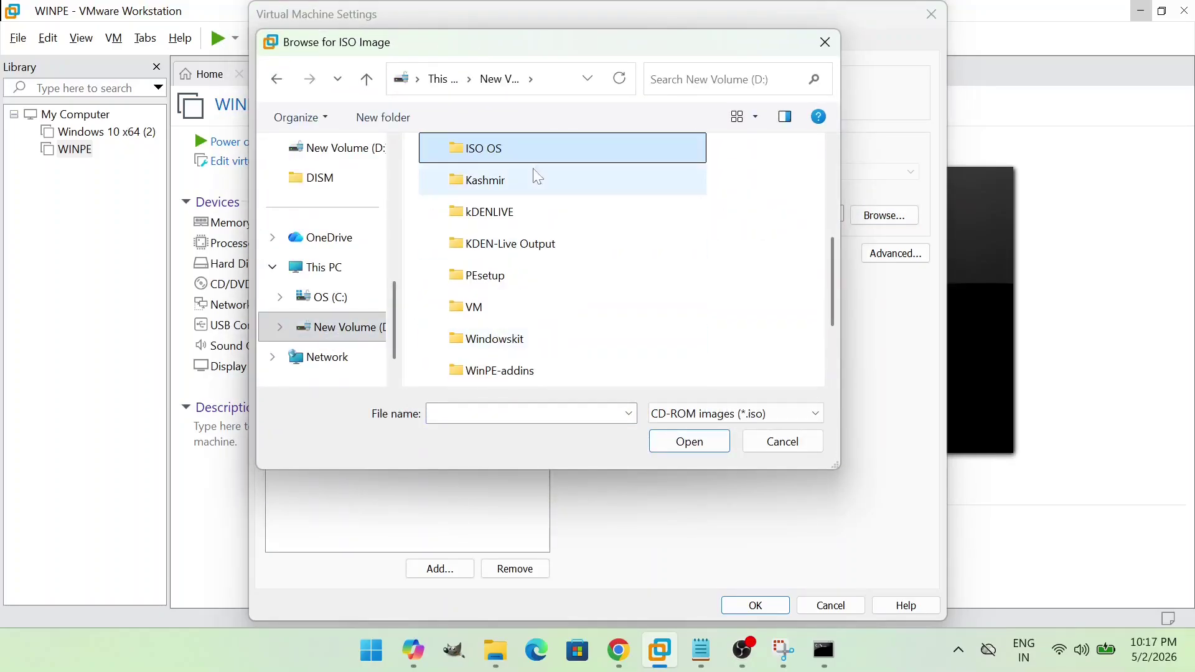
pyautogui.doubleClick(492, 150)
pyautogui.click(479, 203)
pyautogui.click(700, 445)
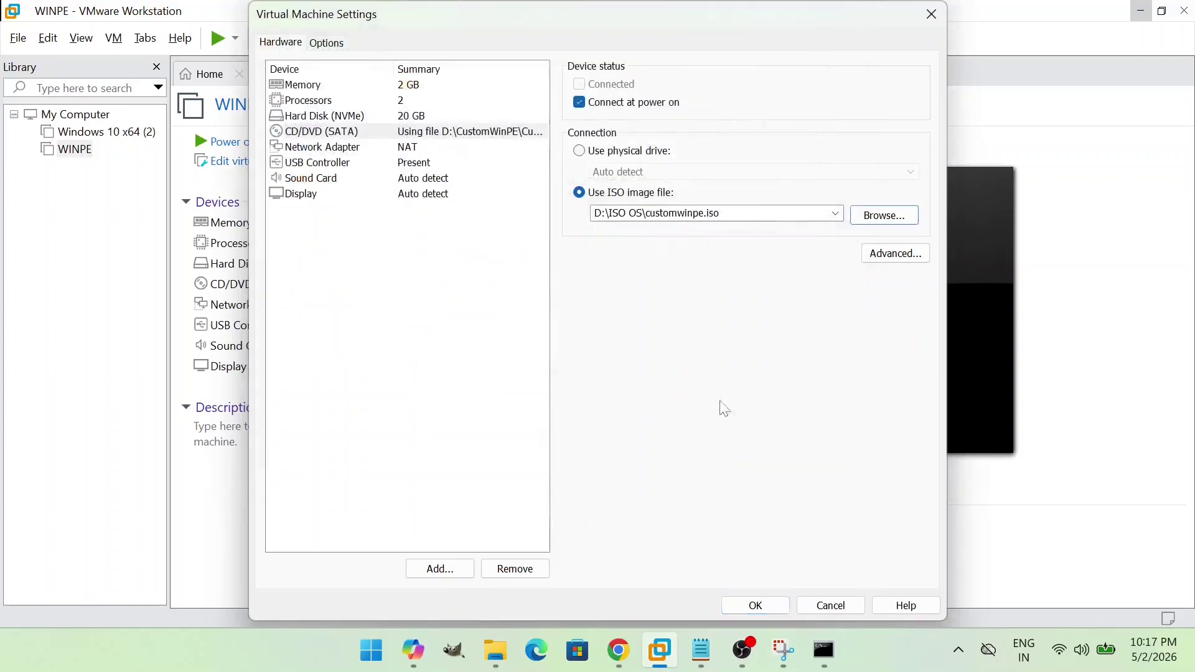
pyautogui.click(754, 606)
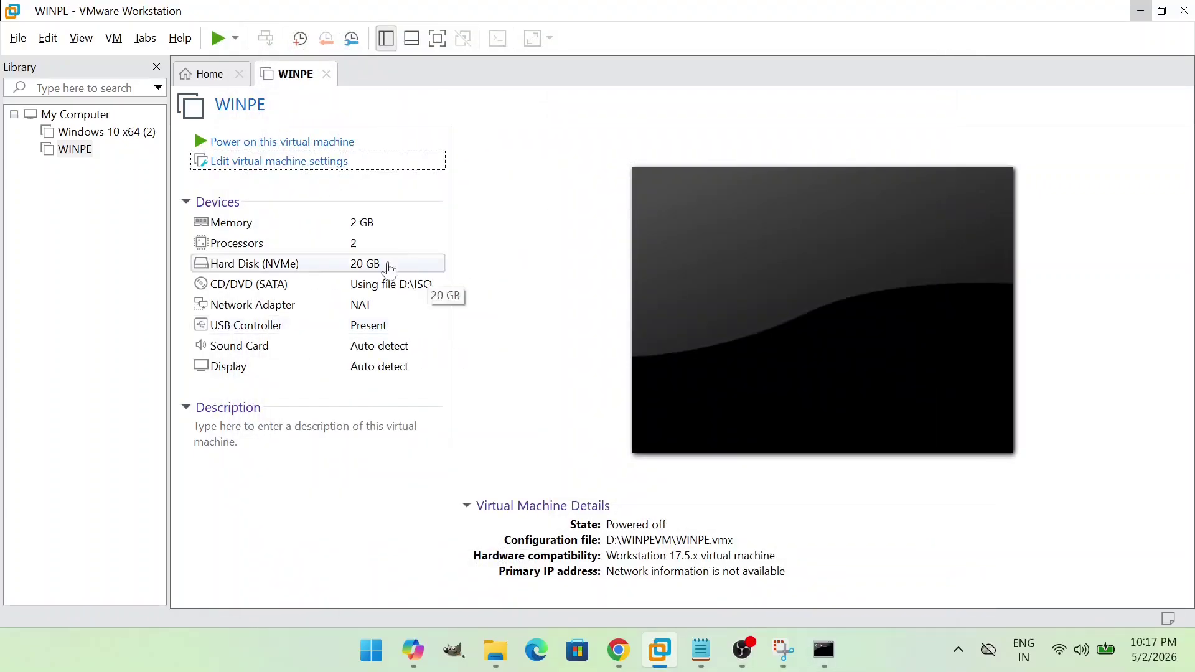
# Power on the WINPE virtual machine and boot it from the EFI VMware Virtual SATA CDROM Drive (1.0).
pyautogui.click(249, 143)
pyautogui.press('Down')
pyautogui.press('Down')
pyautogui.press('Down')
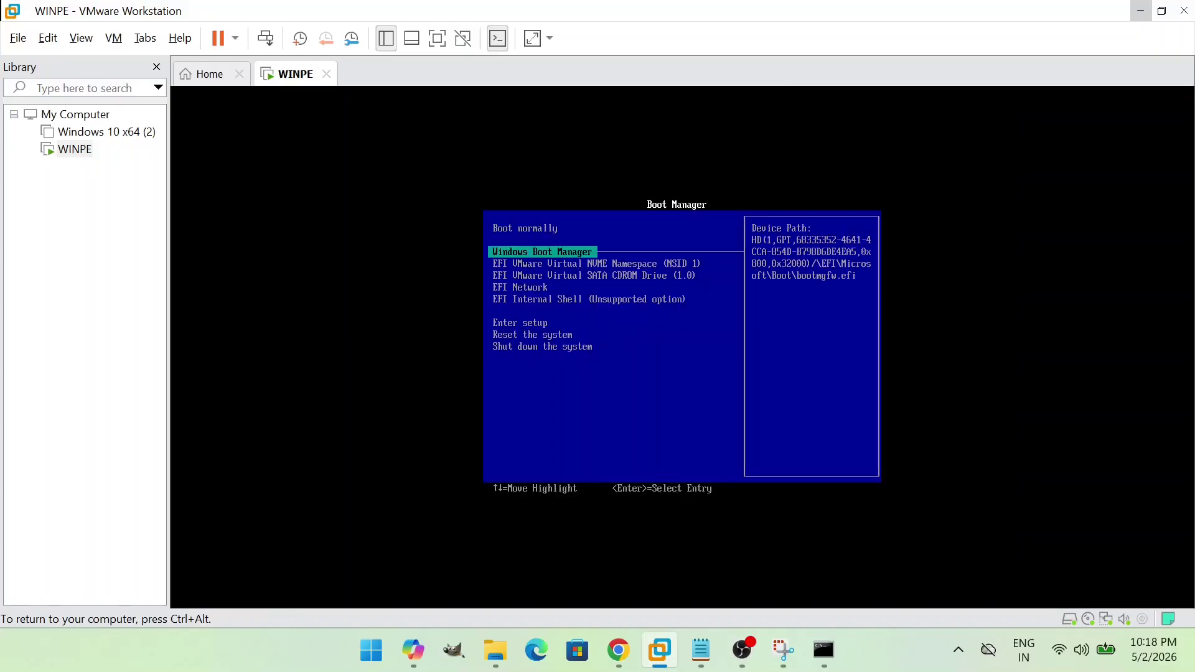
pyautogui.press('Return')
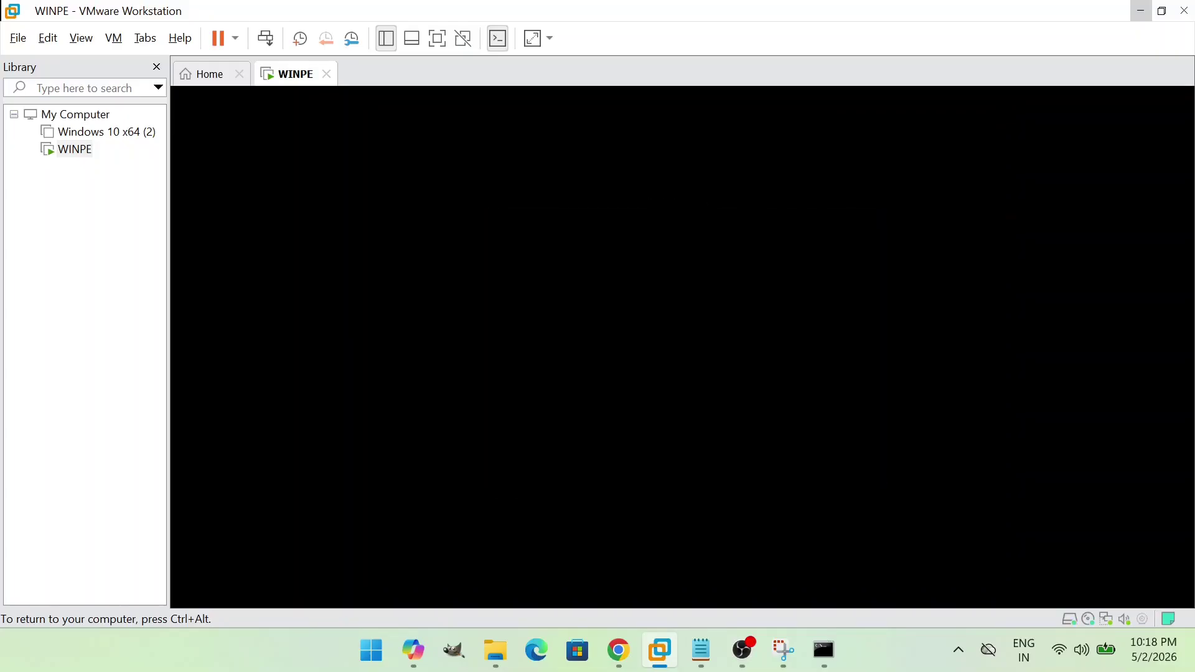
pyautogui.press('Return')
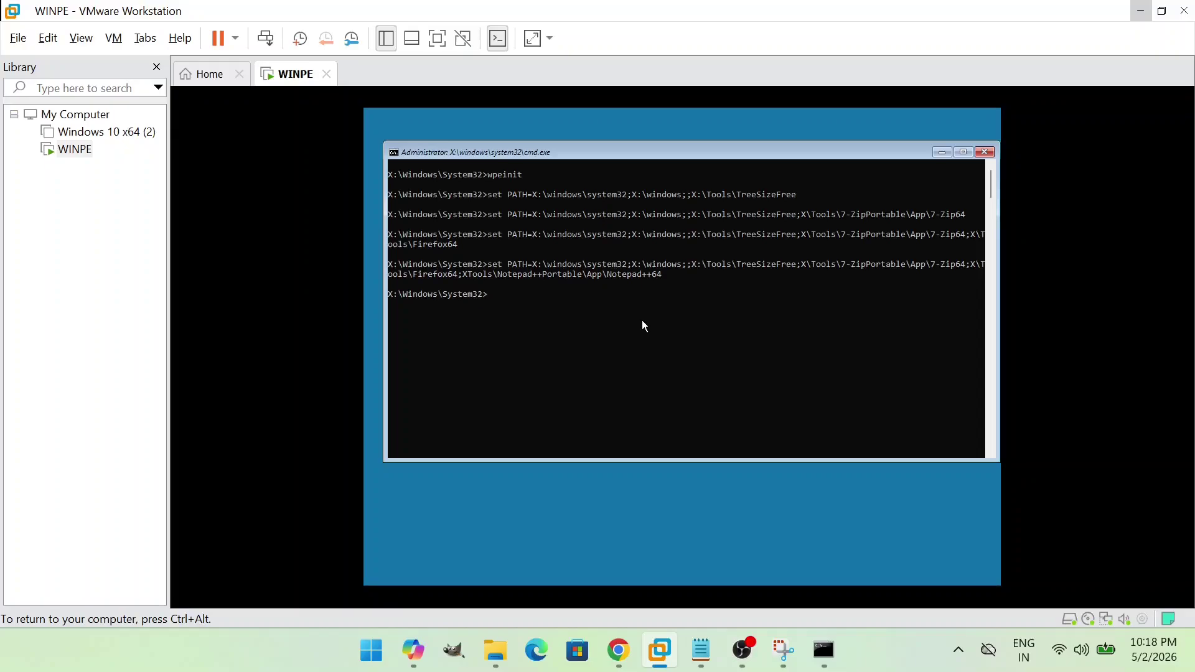
# Try to run 7zg.exe from the Windows PE command prompt, and test regedit by opening and closing Registry Editor.
pyautogui.write('7zg')
pyautogui.press('Return')
pyautogui.write('regedit')
pyautogui.press('Return')
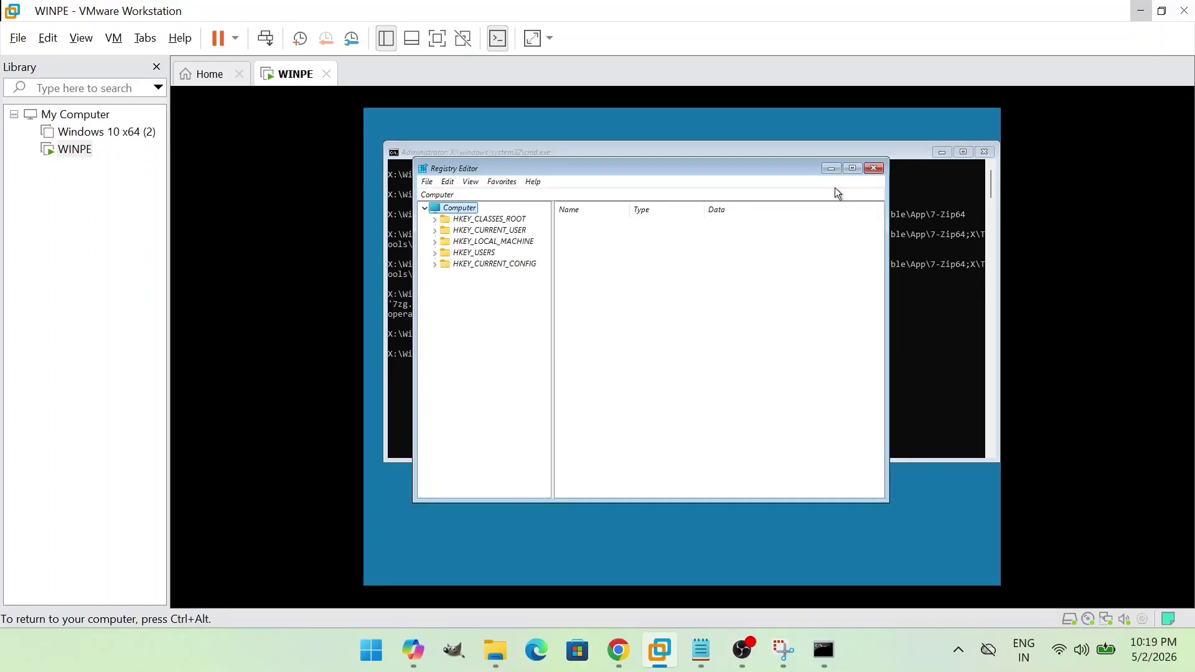
pyautogui.click(871, 169)
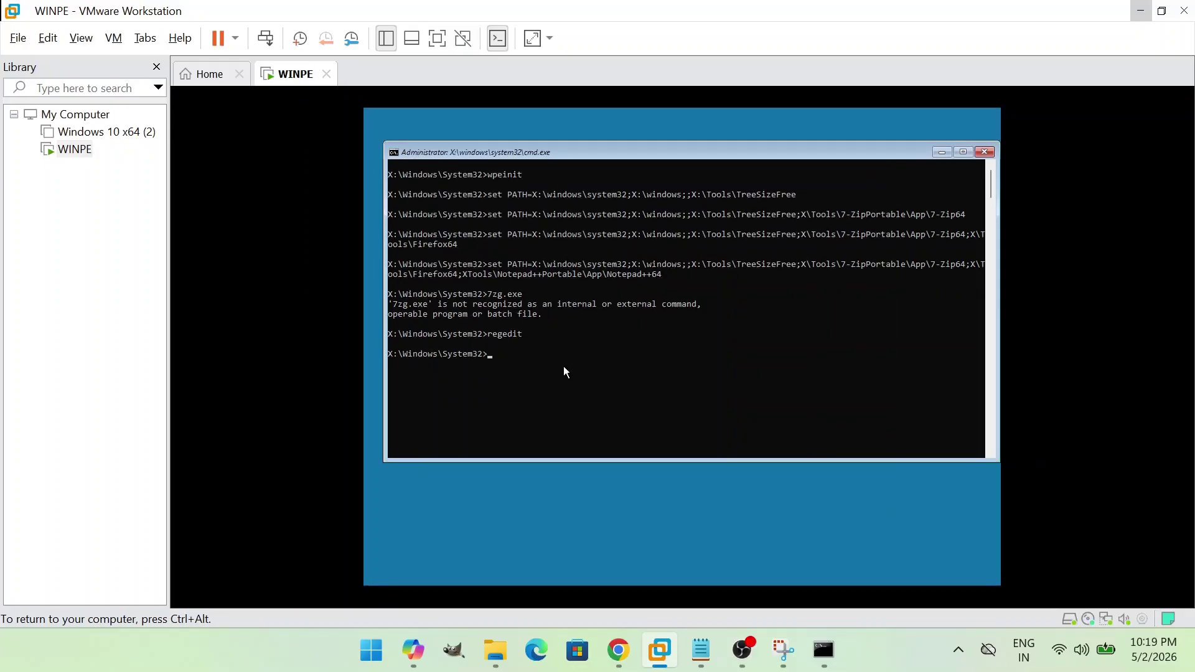
# Test notepad.exe from the Windows PE command prompt and close the empty Notepad window.
pyautogui.write('notepad.')
pyautogui.press('Return')
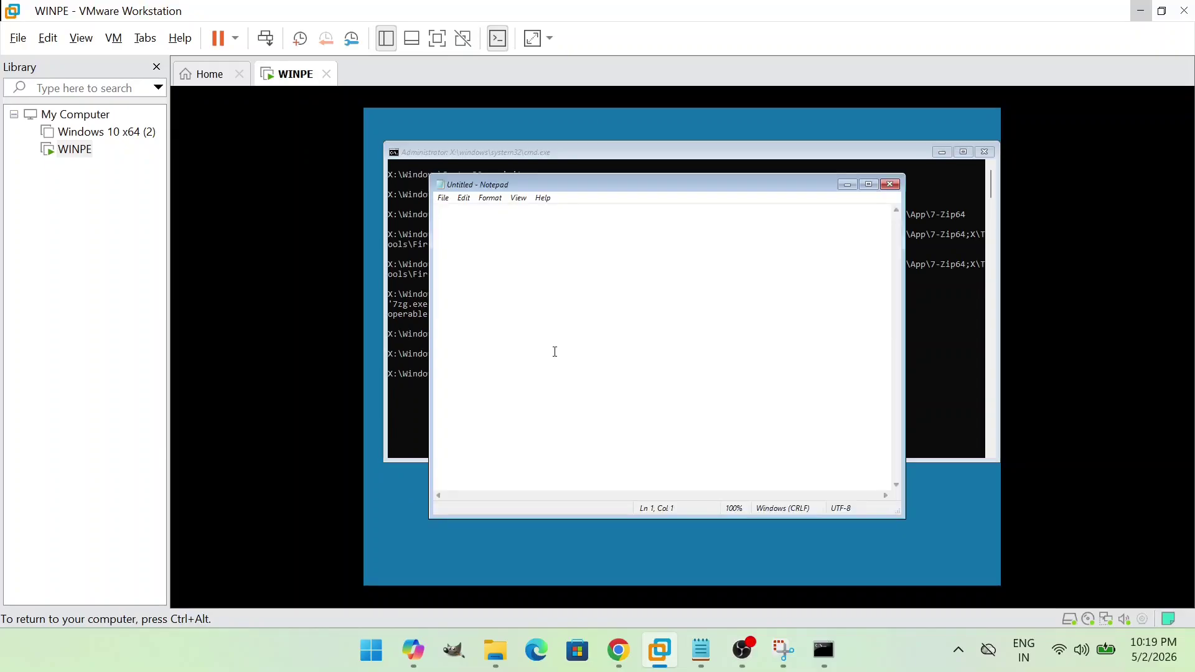
pyautogui.click(889, 186)
# Try to start powershell.exe and mstsc from the Windows PE command prompt.
pyautogui.write('powershell.exe')
pyautogui.press('Return')
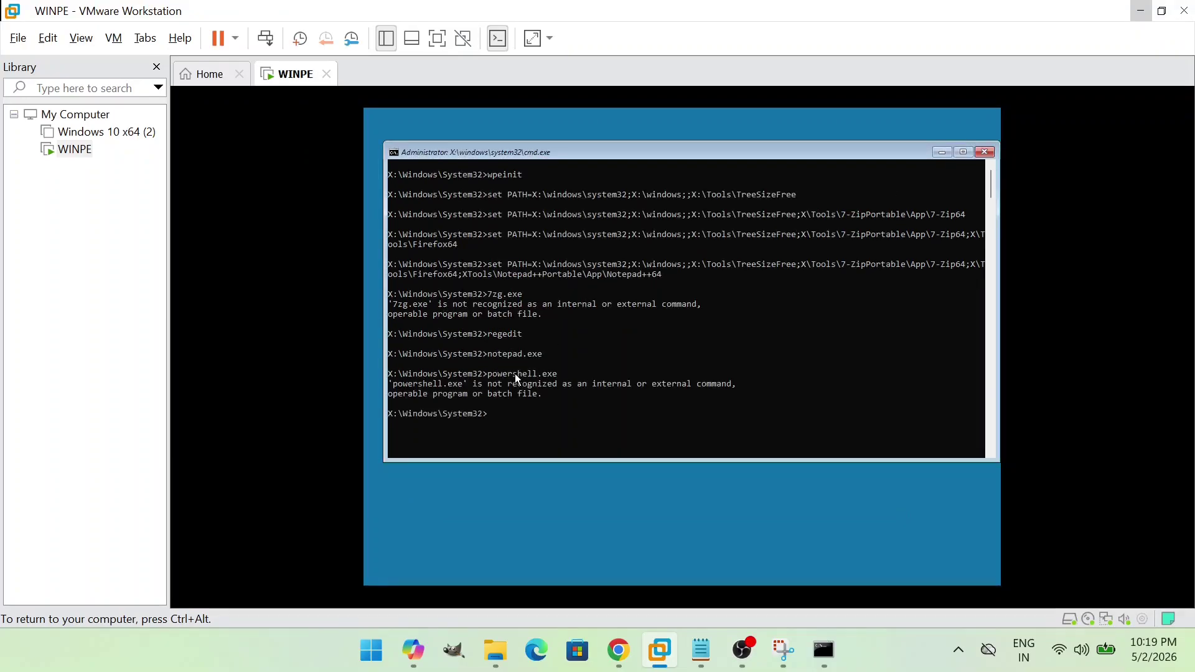
pyautogui.write('mstsc')
pyautogui.press('Return')
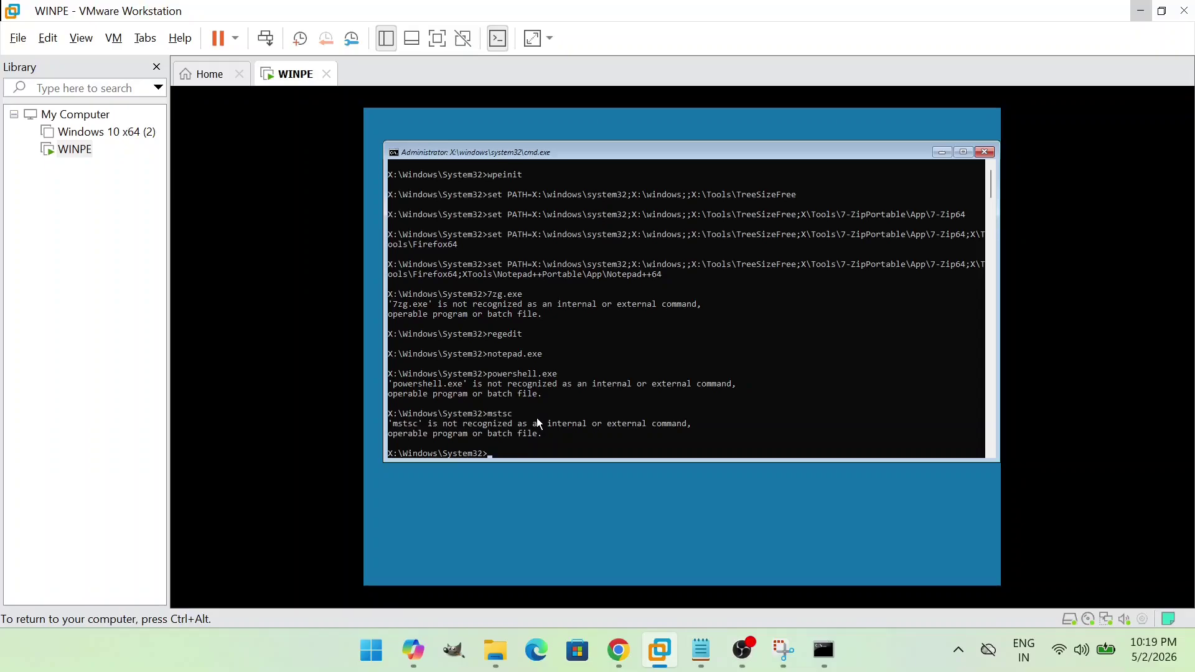
# Clear the command prompt and change the working directory to X:\Tools.
pyautogui.write('cls')
pyautogui.press('Return')
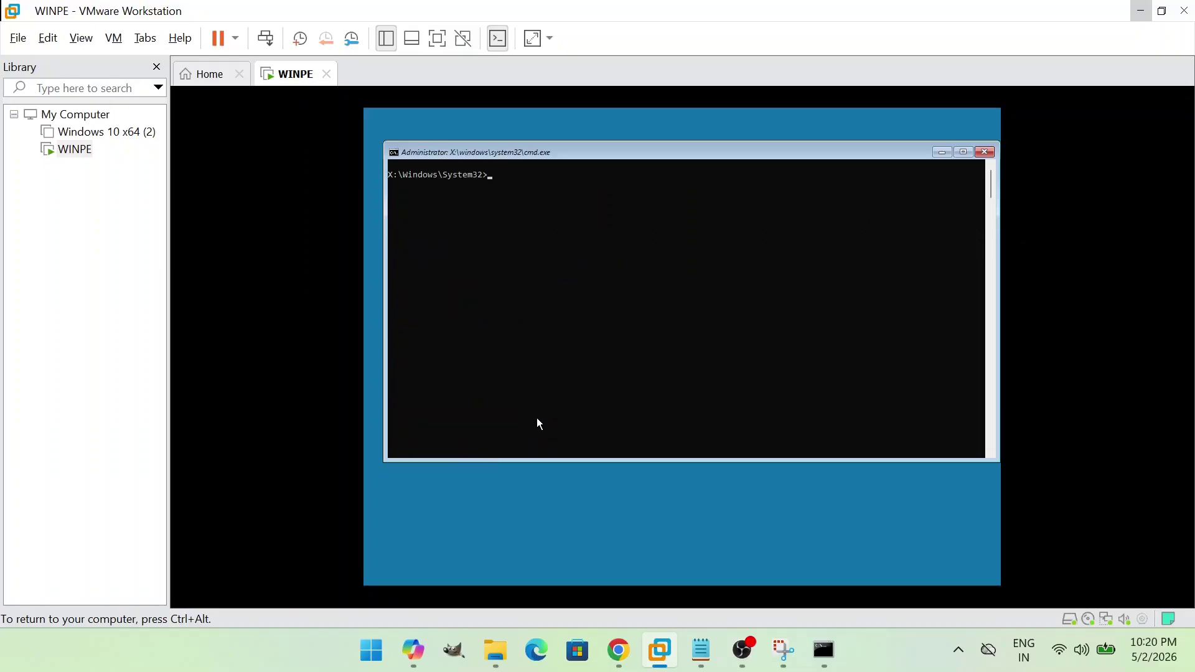
pyautogui.write('cd /')
pyautogui.press('Return')
pyautogui.write('di')
pyautogui.press('BackSpace')
pyautogui.press('BackSpace')
pyautogui.write('to')
pyautogui.write('cd tools')
pyautogui.press('Return')
# Launch Notepad++Portable\App\Notepad++64\notepad++.exe from X:\Tools and ignore the icon loading error.
pyautogui.write('7')
pyautogui.press('BackSpace')
pyautogui.write('not')
pyautogui.press('Tab')
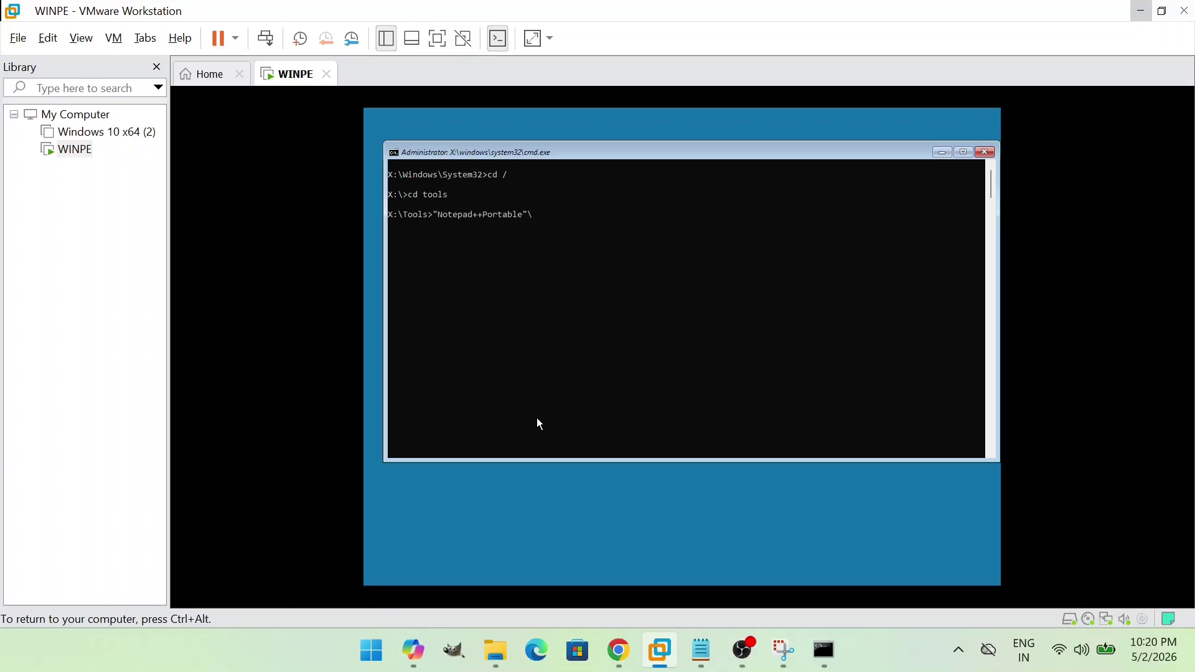
pyautogui.write('\\np')
pyautogui.press('Tab')
pyautogui.write('\\no')
pyautogui.press('Tab')
pyautogui.write('\\not')
pyautogui.press('Tab')
pyautogui.press('Return')
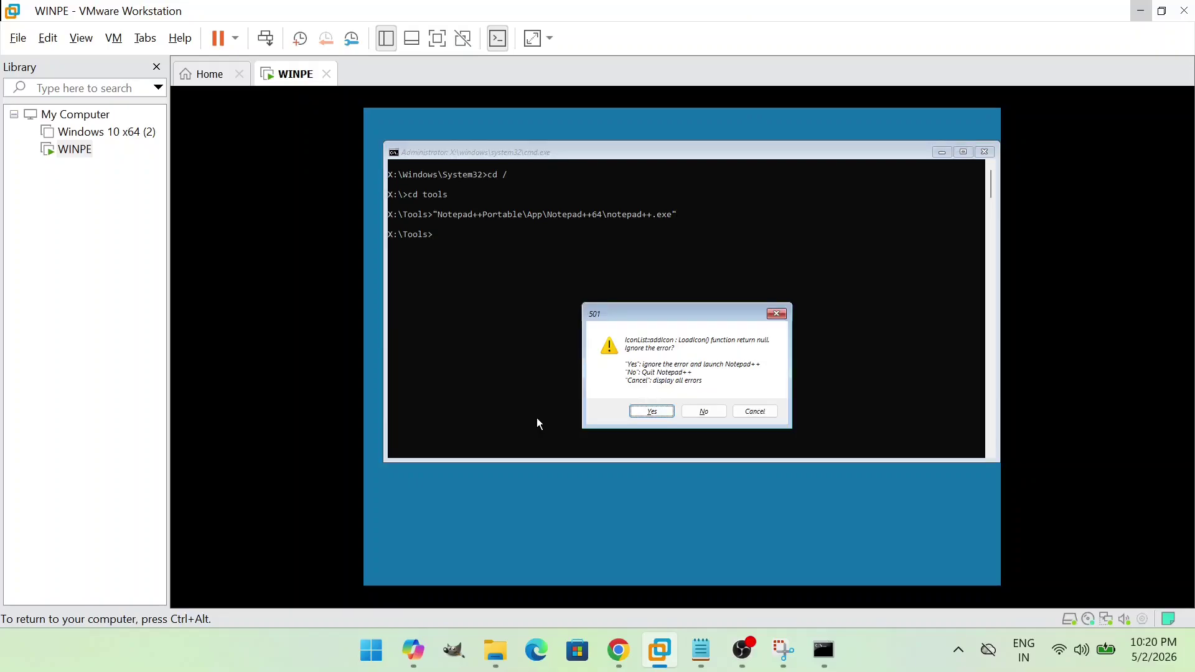
pyautogui.press('Return')
# Check text entry in the new Notepad++ document by writing and erasing short test text, and close the editor.
pyautogui.write('asd')
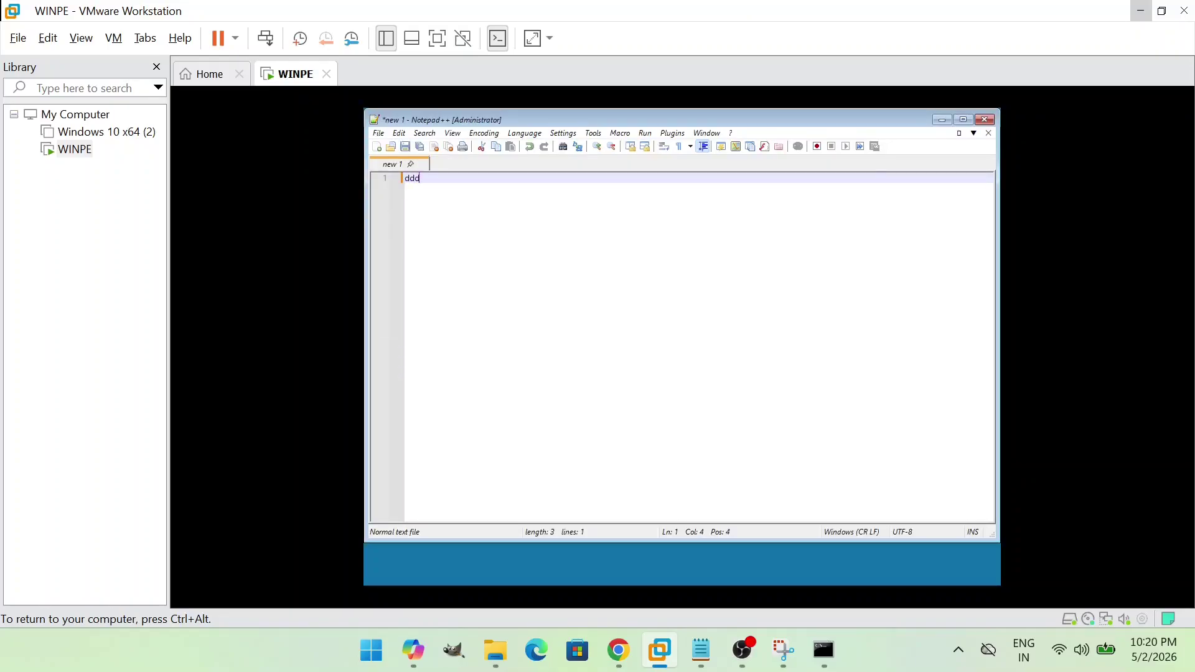
pyautogui.press('BackSpace')
pyautogui.press('BackSpace')
pyautogui.press('BackSpace')
pyautogui.write('finlk as dn')
pyautogui.press('BackSpace')
pyautogui.press('BackSpace')
pyautogui.press('BackSpace')
pyautogui.press('BackSpace')
pyautogui.press('BackSpace')
pyautogui.press('BackSpace')
pyautogui.press('BackSpace')
pyautogui.press('BackSpace')
pyautogui.press('BackSpace')
pyautogui.press('BackSpace')
pyautogui.press('BackSpace')
pyautogui.write('link')
pyautogui.press('BackSpace')
pyautogui.press('BackSpace')
pyautogui.press('BackSpace')
pyautogui.press('BackSpace')
pyautogui.click(984, 120)
# Run 7-ZipPortable\App\7-Zip64\7z.exe and review its usage help, including the commands and switches.
pyautogui.press('Up')
pyautogui.press('BackSpace')
pyautogui.press('BackSpace')
pyautogui.press('BackSpace')
pyautogui.press('BackSpace')
pyautogui.press('BackSpace')
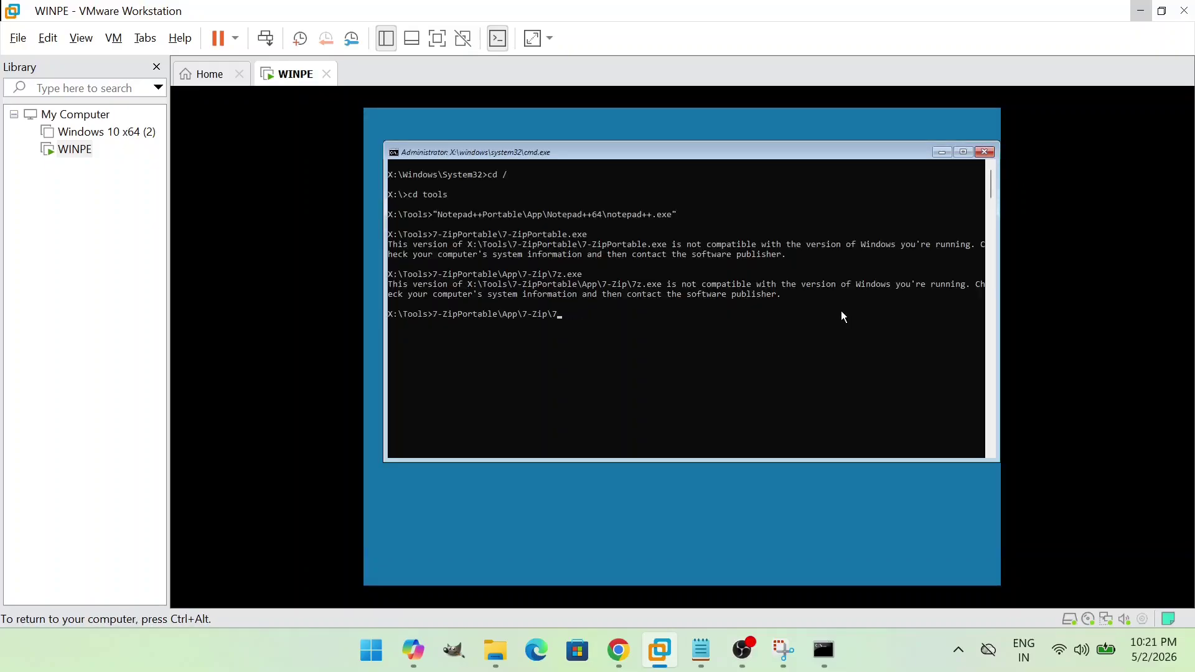
pyautogui.press('BackSpace')
pyautogui.press('BackSpace')
pyautogui.write('64\\7z.exe')
pyautogui.press('Return')
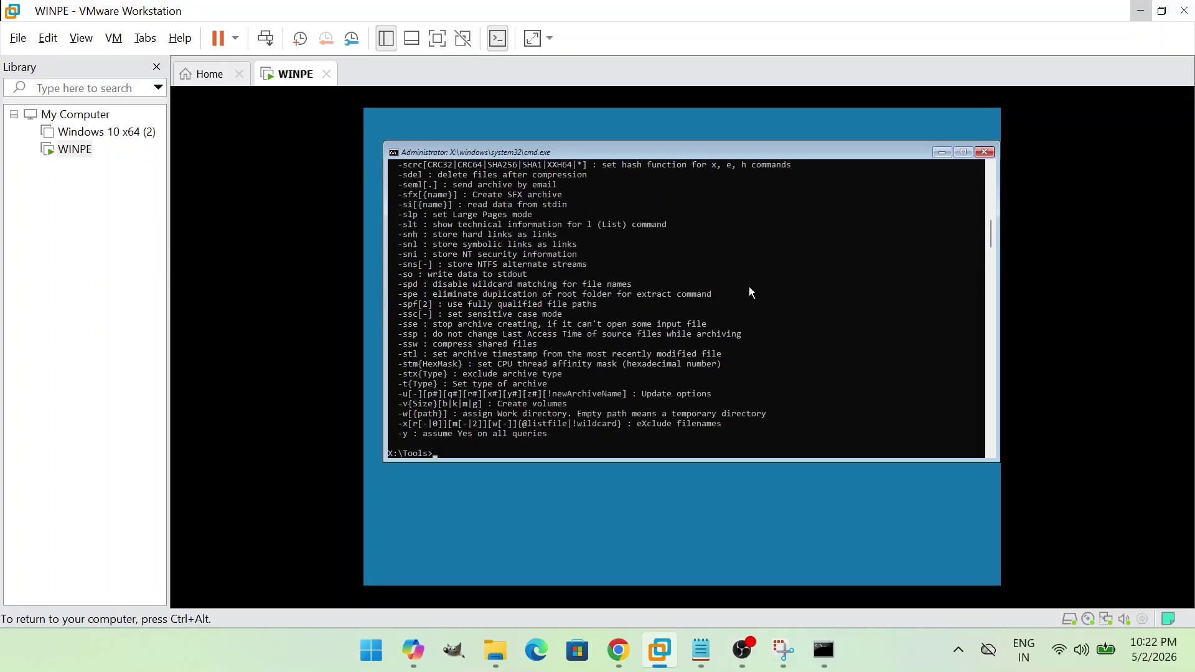
pyautogui.scroll(9, 764, 246)
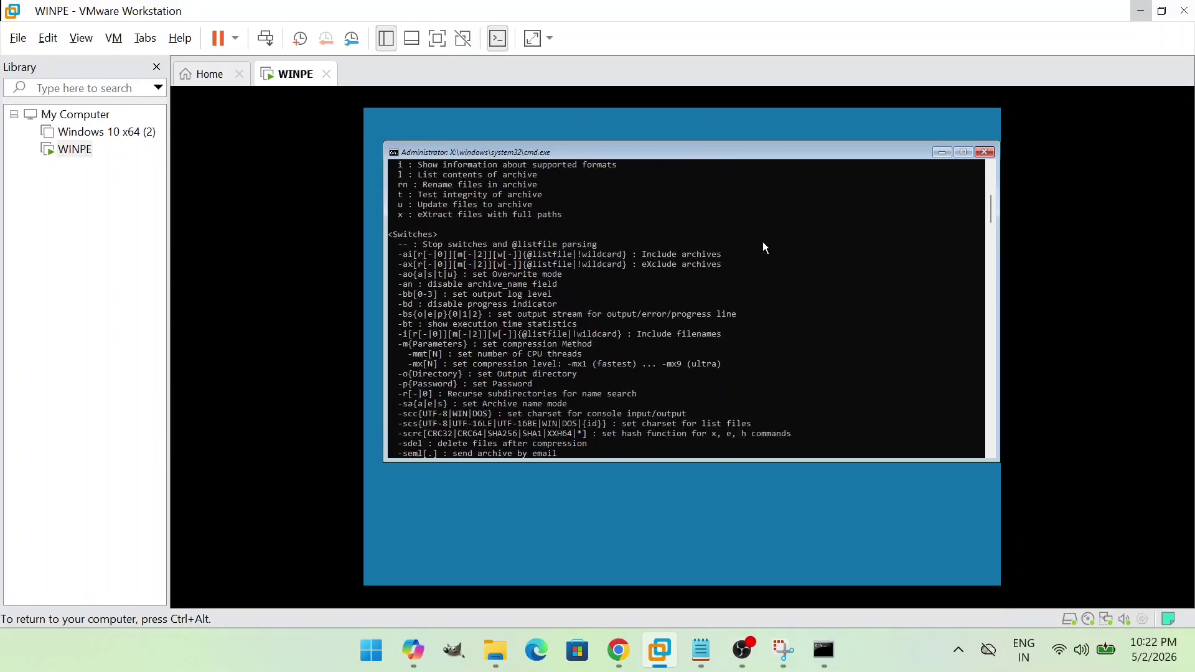
pyautogui.scroll(4, 764, 245)
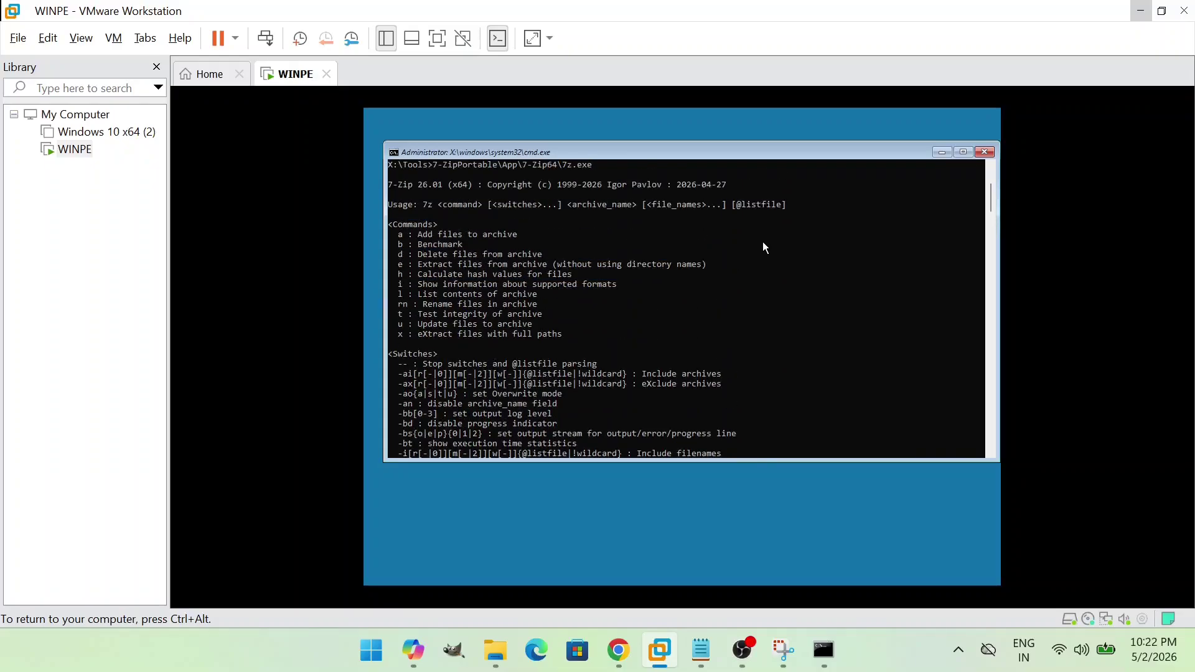
pyautogui.scroll(1, 764, 247)
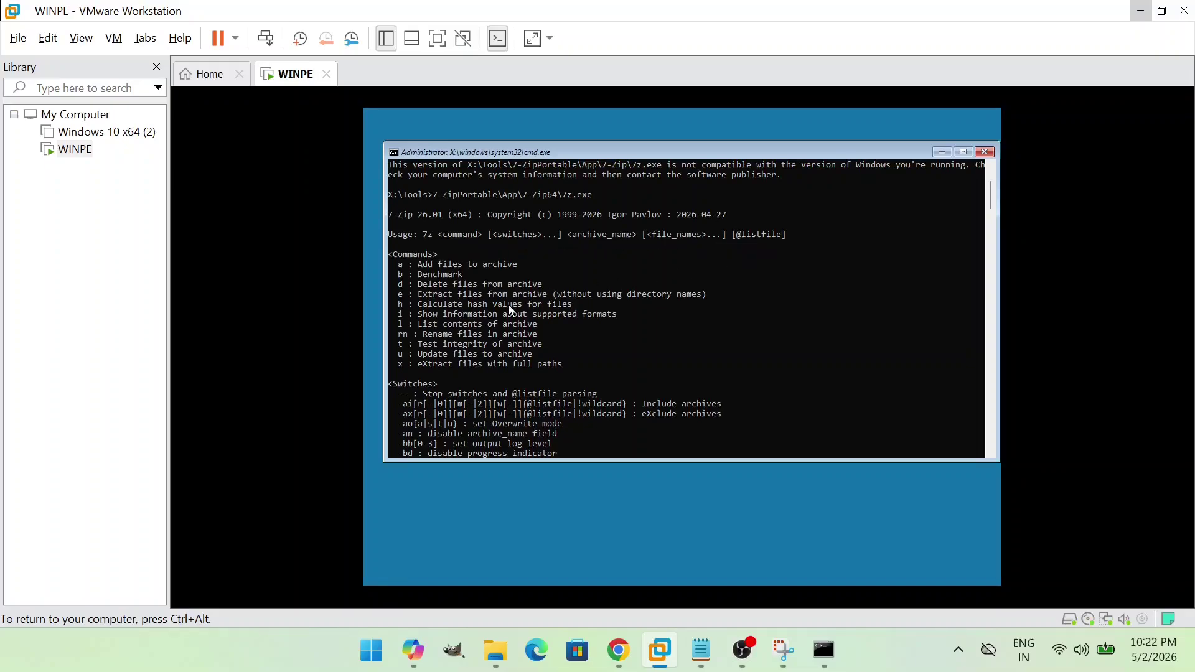
pyautogui.scroll(-5, 527, 363)
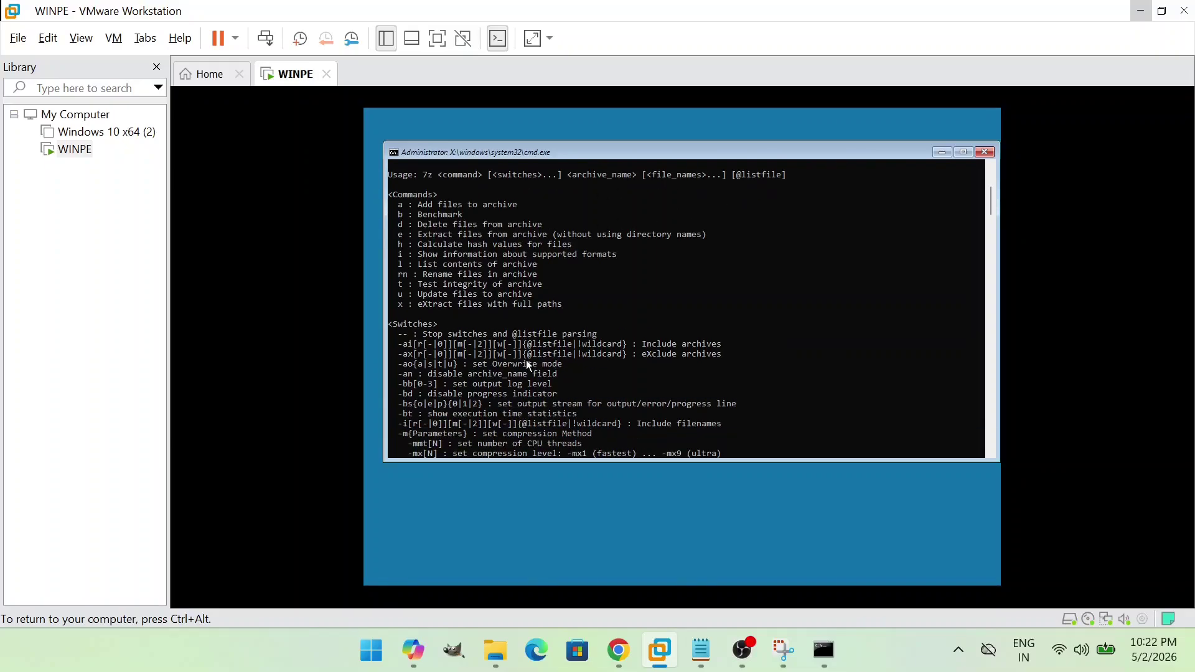
pyautogui.scroll(-15, 527, 363)
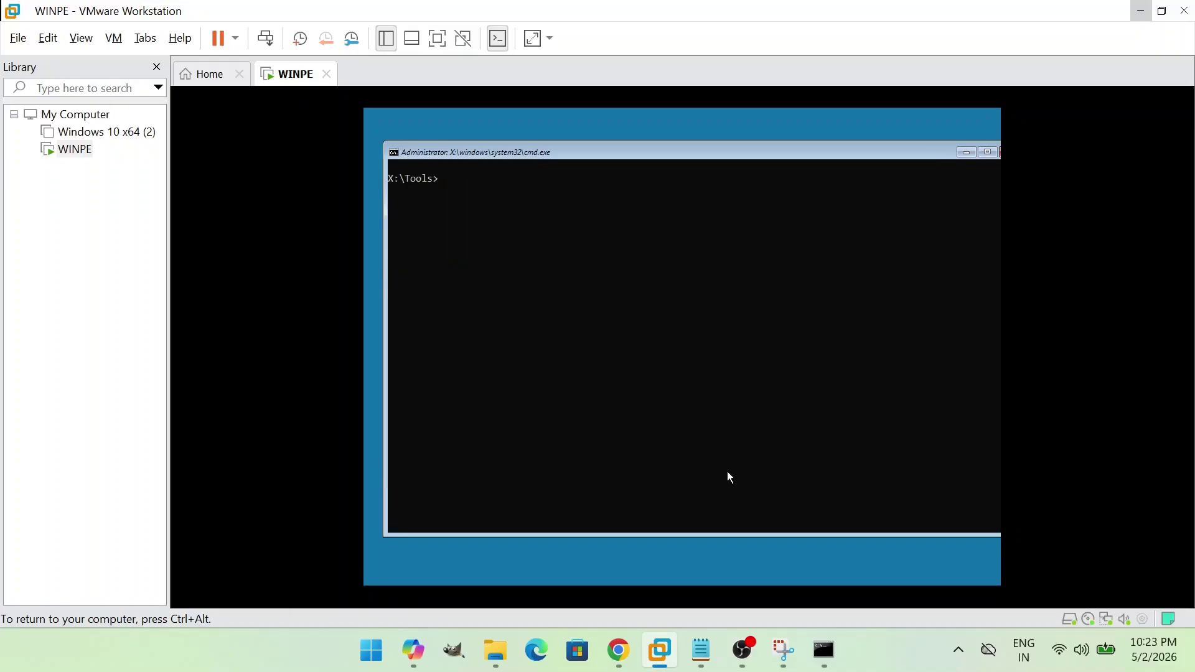
# Run TreeSizeFree\TreeSizeFree.exe from the X:\Tools directory.
pyautogui.write('tre')
pyautogui.press('Tab')
pyautogui.write('\\tr')
pyautogui.press('Tab')
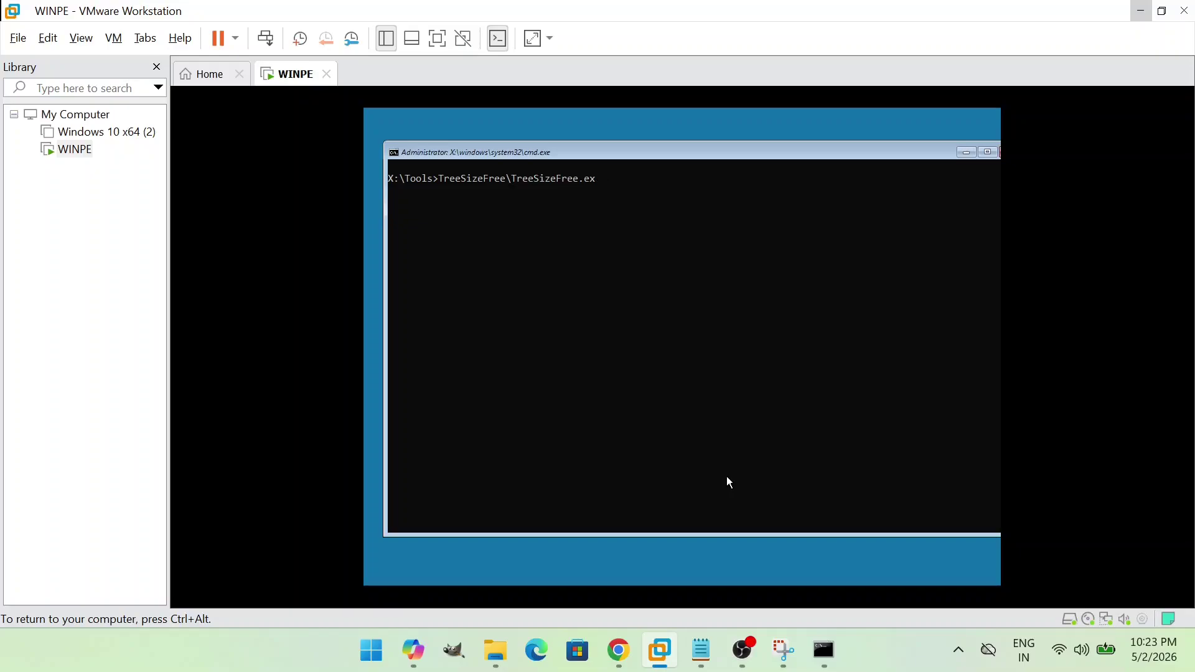
pyautogui.press('BackSpace')
pyautogui.press('BackSpace')
pyautogui.press('BackSpace')
pyautogui.press('BackSpace')
pyautogui.press('BackSpace')
pyautogui.press('BackSpace')
pyautogui.press('BackSpace')
pyautogui.press('BackSpace')
pyautogui.press('BackSpace')
pyautogui.press('BackSpace')
pyautogui.press('BackSpace')
pyautogui.press('BackSpace')
pyautogui.press('BackSpace')
pyautogui.press('BackSpace')
pyautogui.press('BackSpace')
pyautogui.write('ap')
pyautogui.press('BackSpace')
pyautogui.press('BackSpace')
pyautogui.write('Tr')
pyautogui.press('Tab')
pyautogui.press('Return')
pyautogui.press('Up')
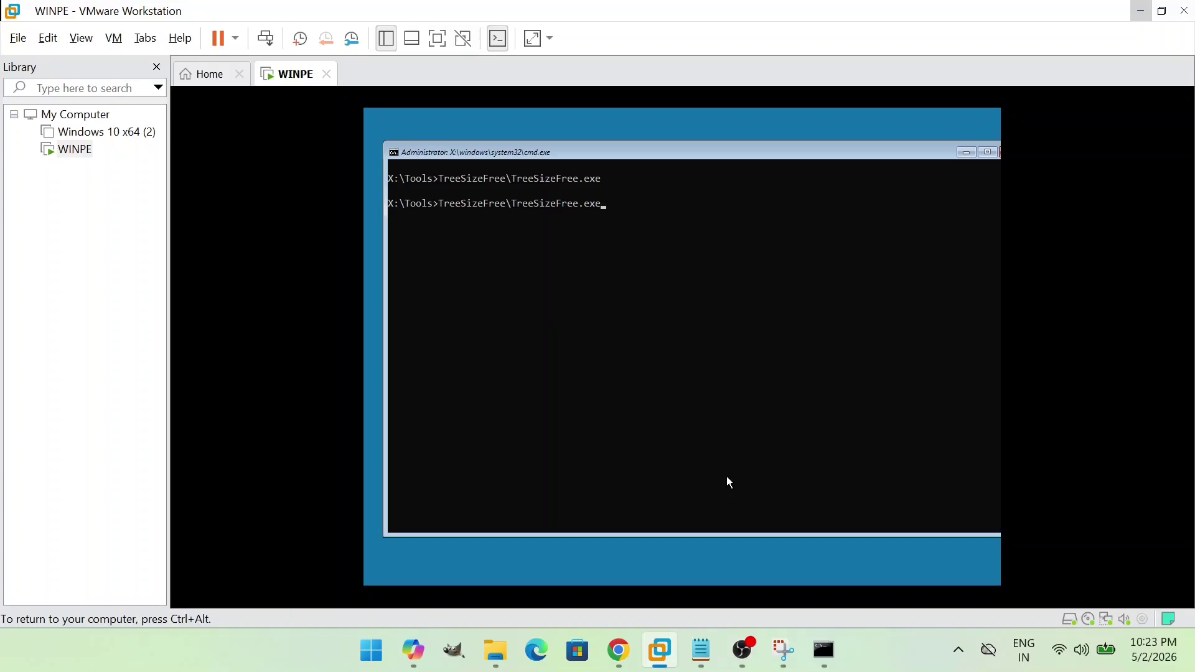
pyautogui.press('BackSpace')
pyautogui.press('BackSpace')
pyautogui.press('BackSpace')
pyautogui.press('BackSpace')
pyautogui.press('BackSpace')
pyautogui.press('BackSpace')
pyautogui.press('BackSpace')
pyautogui.press('BackSpace')
pyautogui.press('BackSpace')
pyautogui.press('BackSpace')
pyautogui.press('BackSpace')
pyautogui.press('BackSpace')
pyautogui.press('BackSpace')
pyautogui.press('BackSpace')
pyautogui.press('BackSpace')
pyautogui.press('BackSpace')
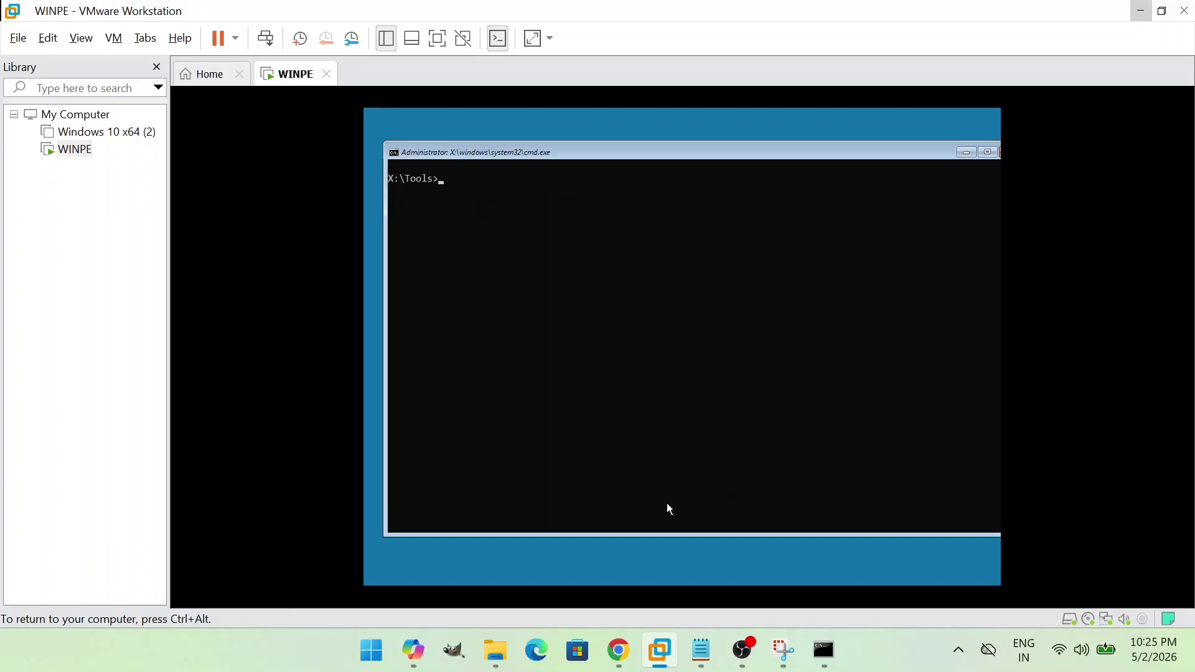
# Launch Firefox64\firefox.exe from X:\Tools, continue past its terms of use notice, and close the browser.
pyautogui.write('Firefox64')
pyautogui.write('\x0cirefox.exe')
pyautogui.press('Return')
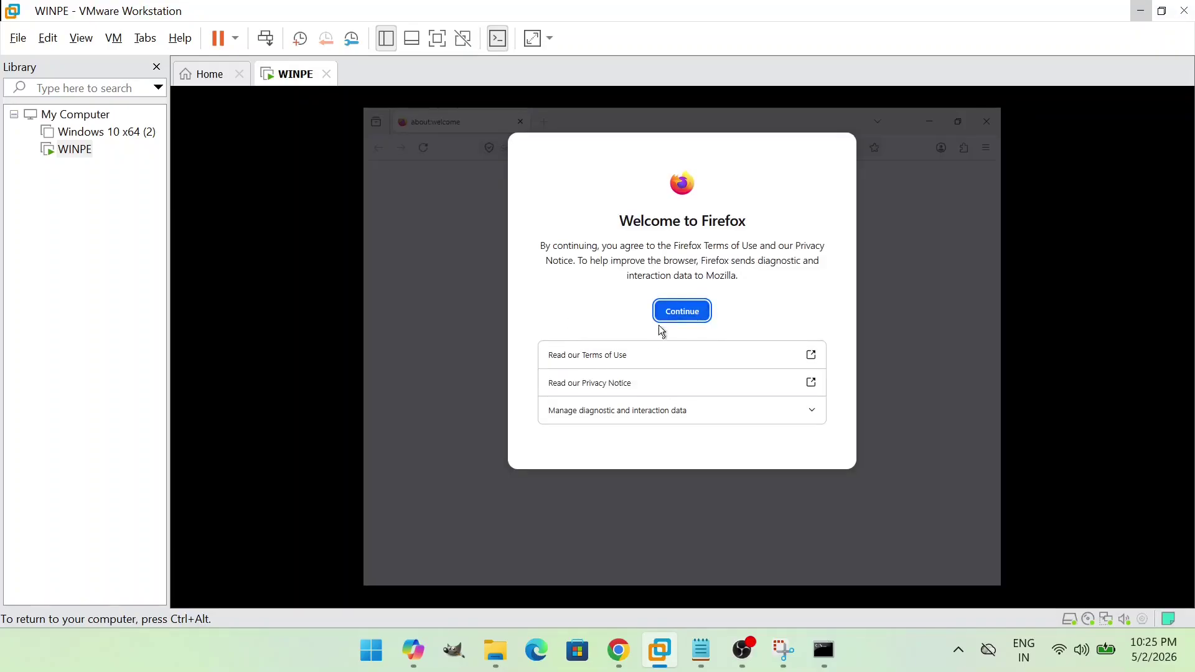
pyautogui.click(678, 317)
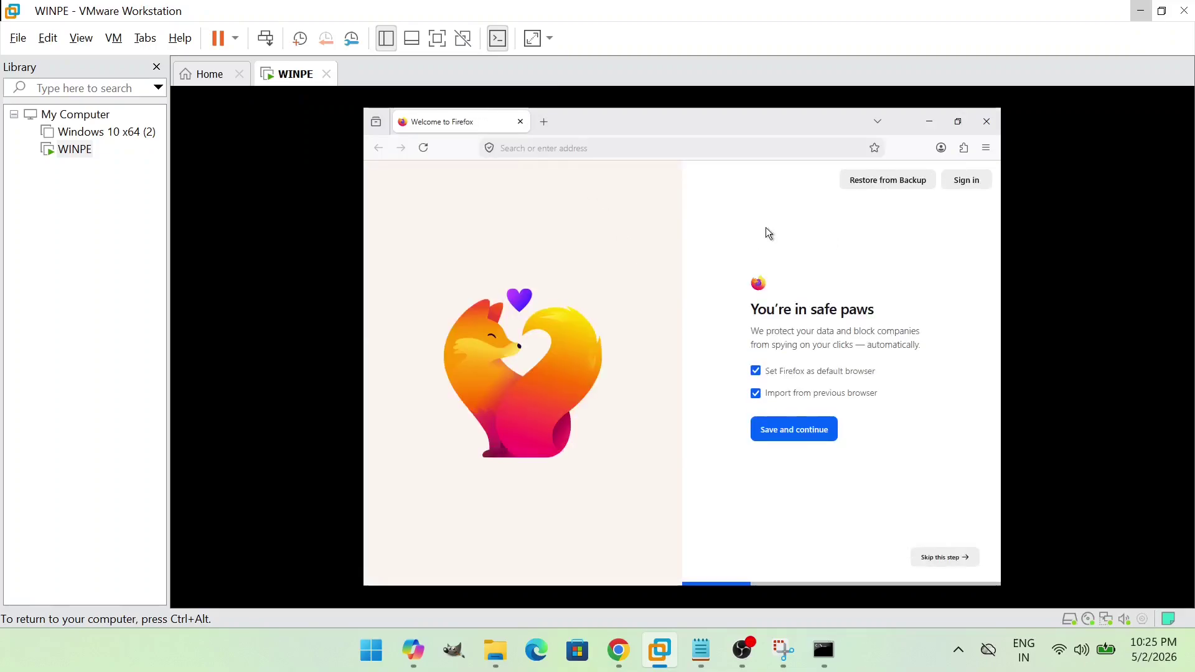
pyautogui.click(982, 123)
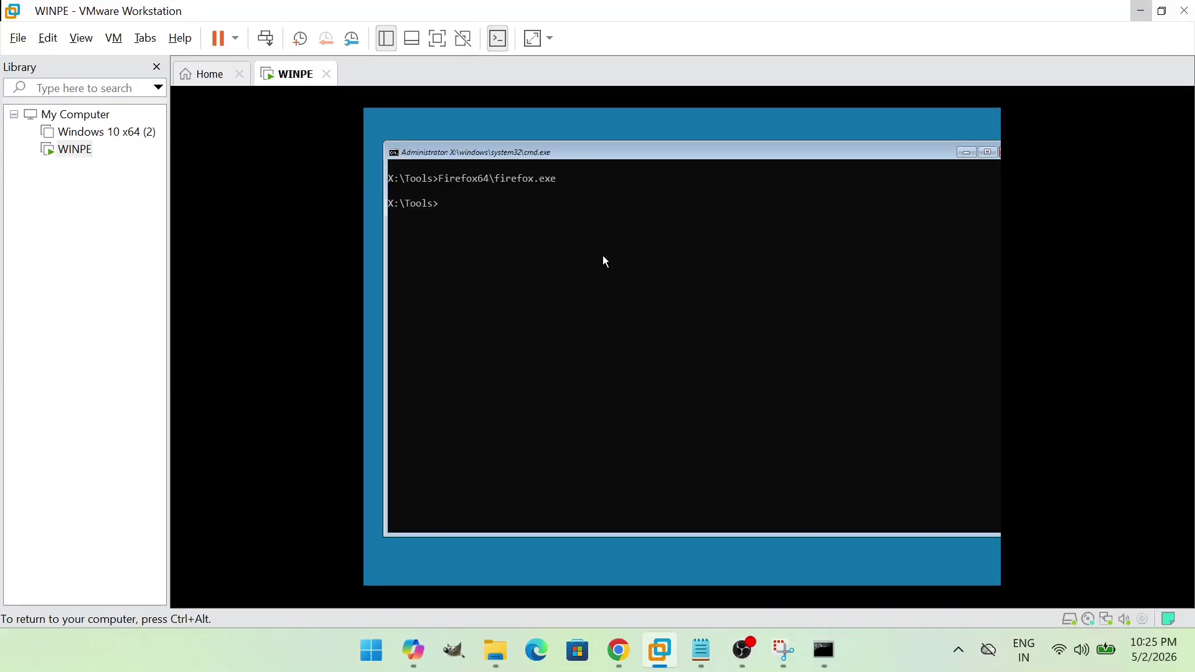